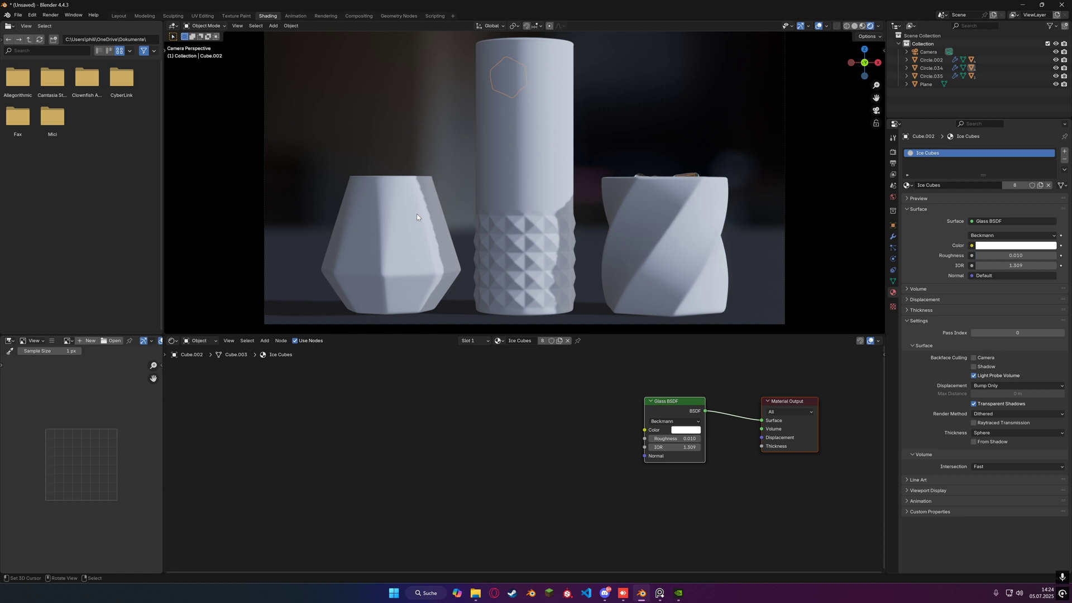
Create a new material named "Fancy Eevee glass" on the tall middle glass and delete its Principled BSDF node.
{"action": "left_click", "coordinate": [520, 202]}
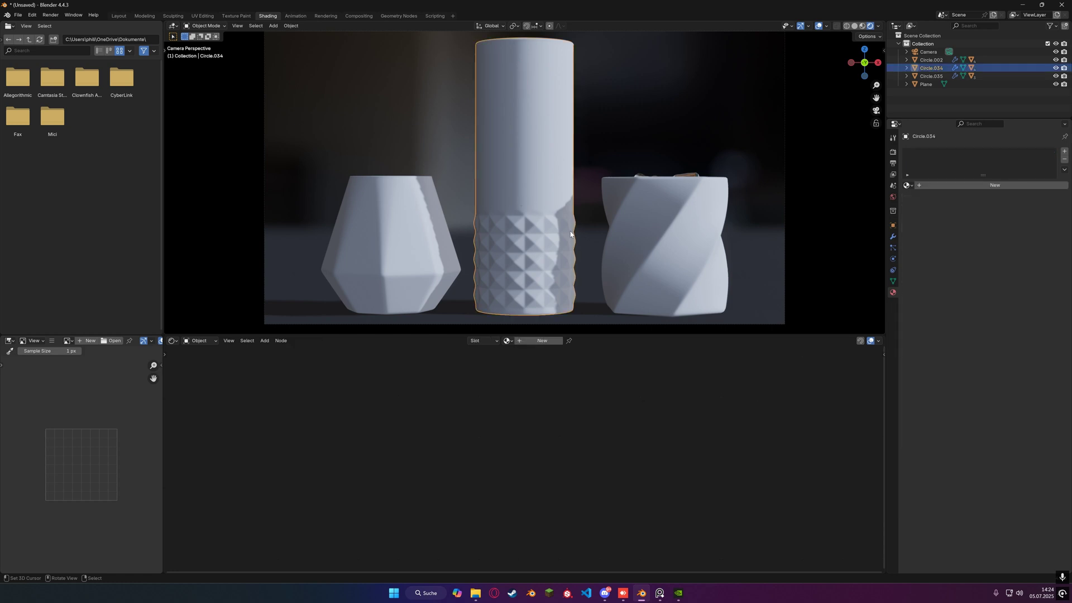
{"action": "left_click", "coordinate": [532, 342]}
{"action": "double_click", "coordinate": [524, 341]}
{"action": "type", "text": "Fancy"}
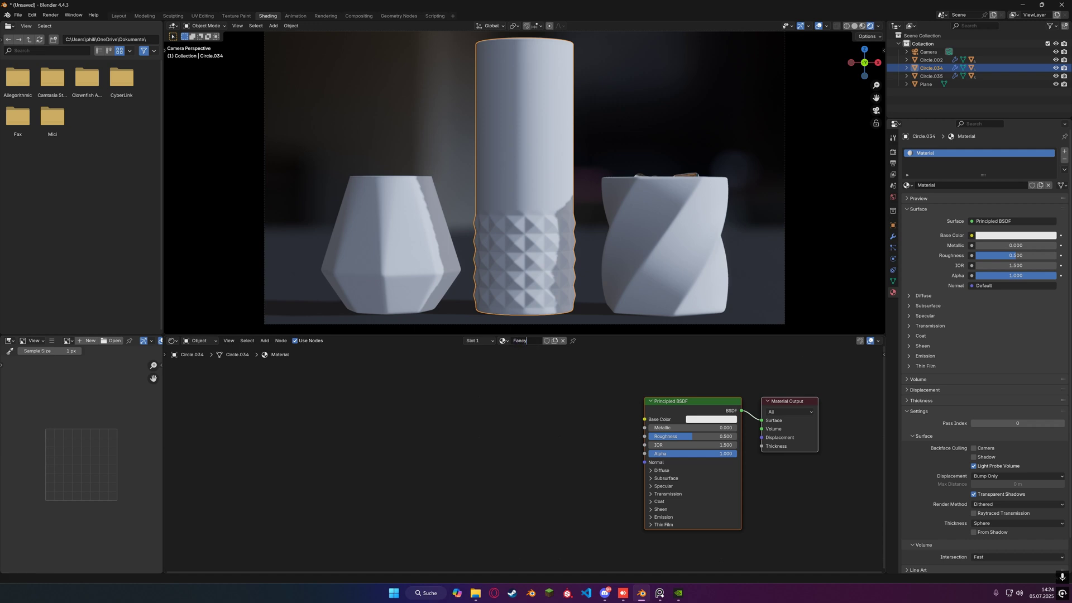
{"action": "type", "text": " Eevee glass"}
{"action": "key", "text": "Return"}
{"action": "left_click_drag", "start_coordinate": [615, 378], "coordinate": [691, 448]}
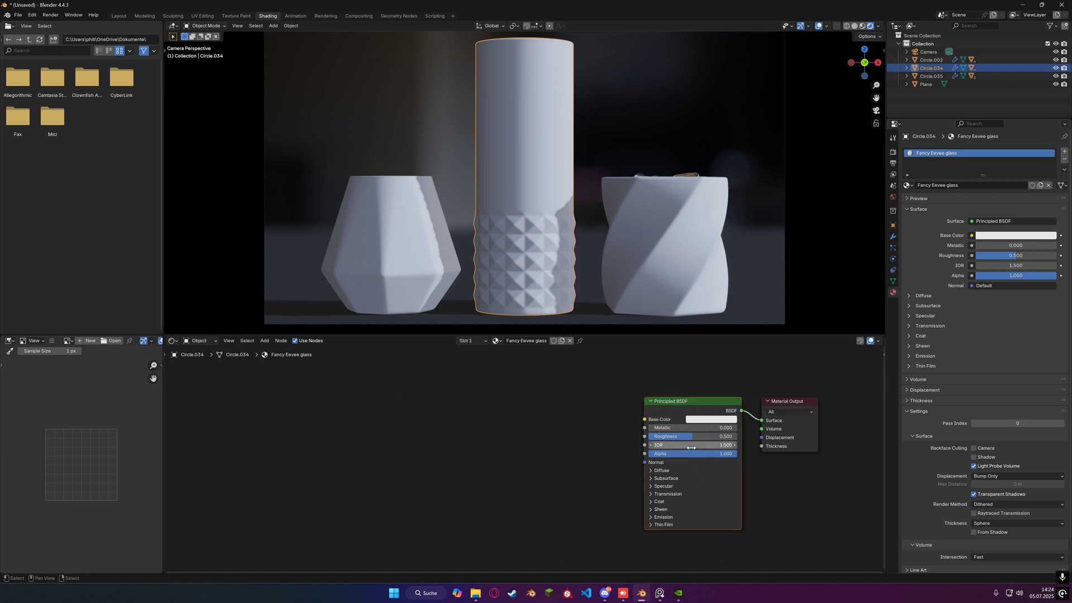
{"action": "key", "text": "x"}
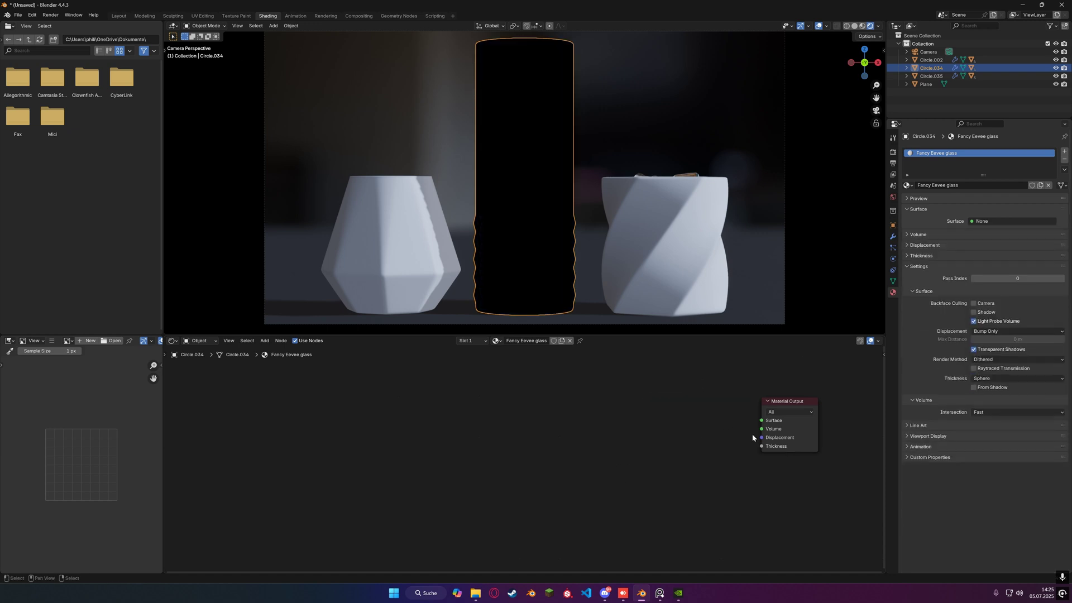
Add a Glossy BSDF node and connect its BSDF output to the Material Output's Surface input.
{"action": "middle_click_drag", "start_coordinate": [752, 438], "coordinate": [588, 410]}
{"action": "scroll", "coordinate": [570, 395], "scroll_direction": "up", "scroll_amount": 3}
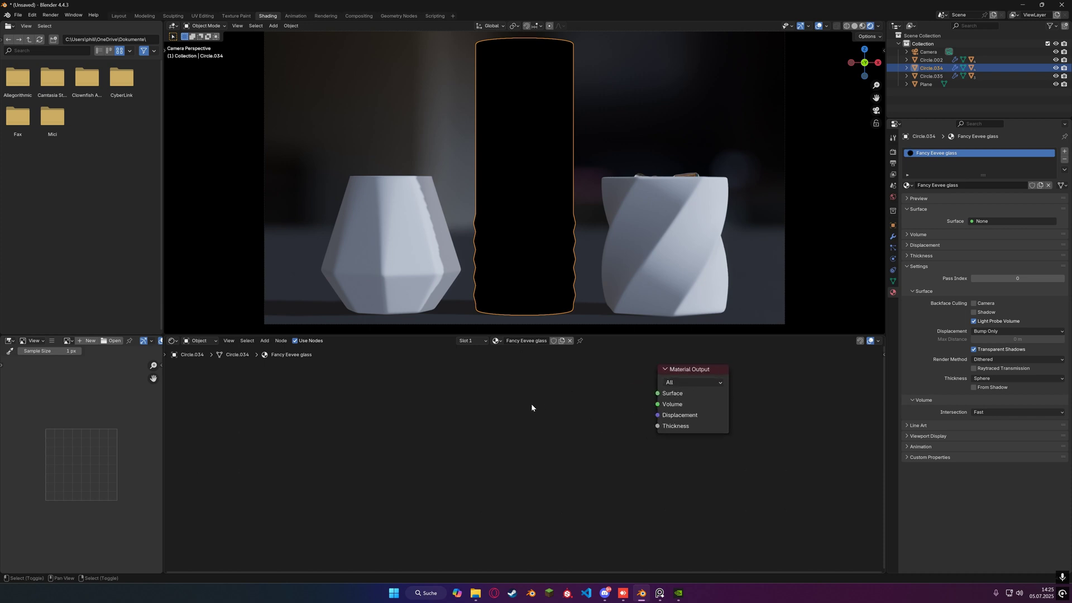
{"action": "key", "text": "shift+a"}
{"action": "left_click", "coordinate": [462, 416]}
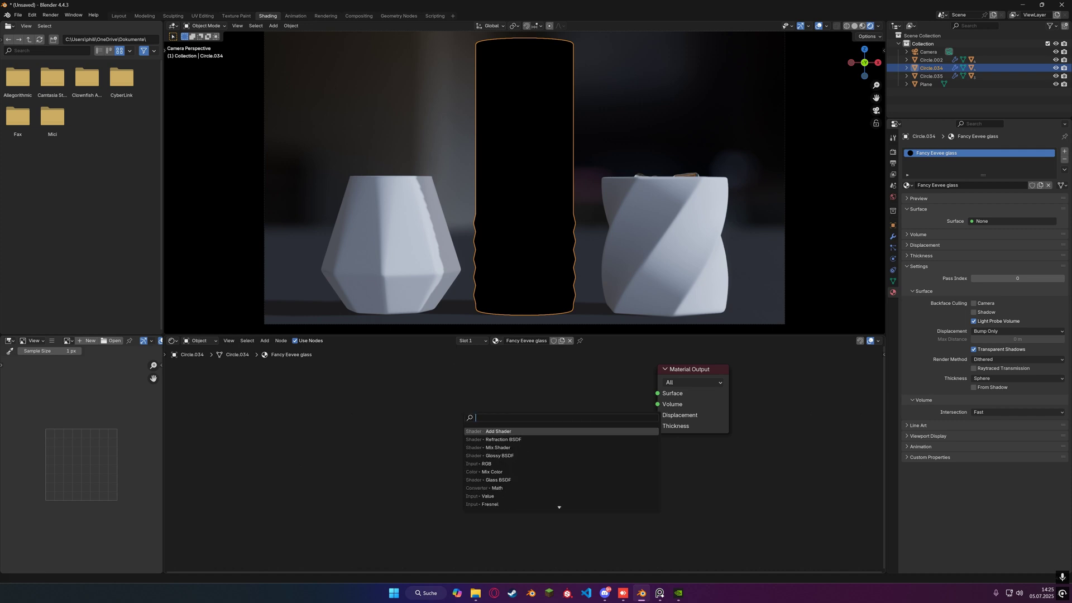
{"action": "type", "text": "glossy"}
{"action": "key", "text": "Return"}
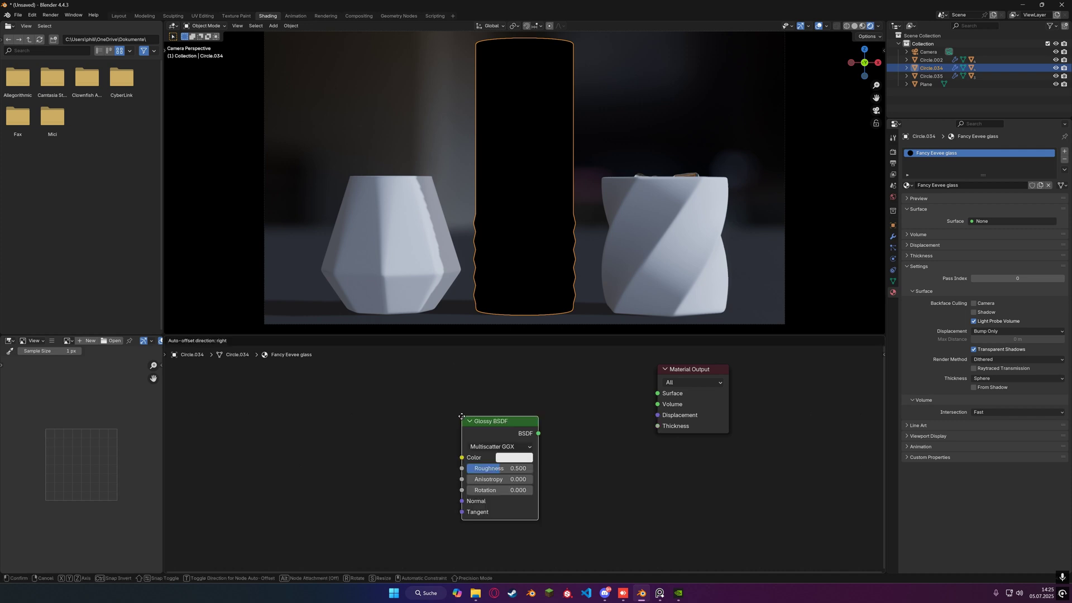
{"action": "left_click", "coordinate": [443, 414]}
{"action": "left_click_drag", "start_coordinate": [519, 428], "coordinate": [658, 393]}
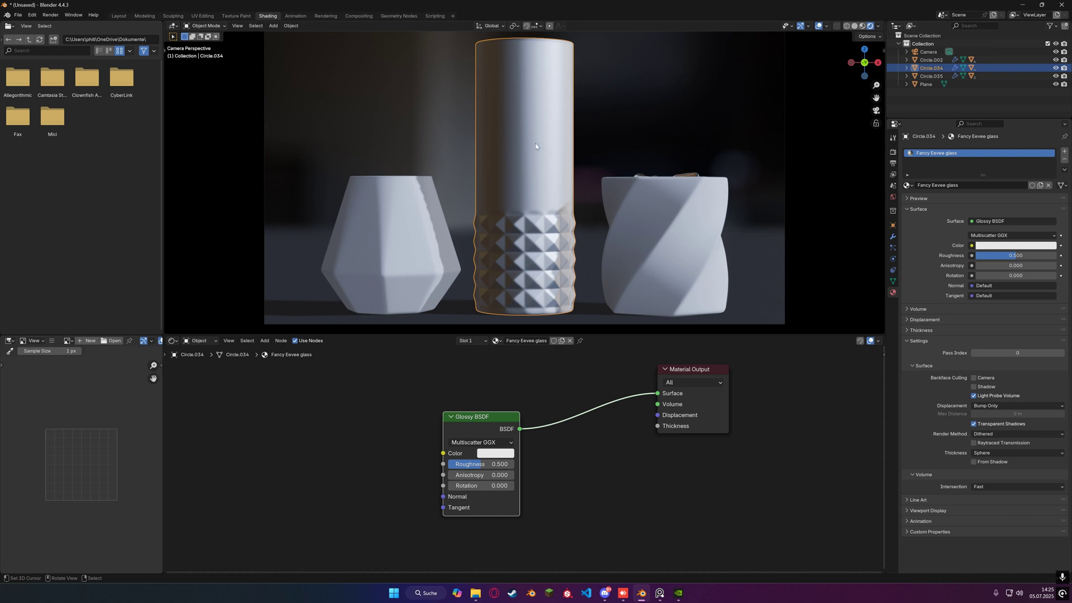
Set the Glossy BSDF's roughness to 0.01 and hide the viewport overlays.
{"action": "left_click", "coordinate": [501, 464]}
{"action": "type", "text": "0.01"}
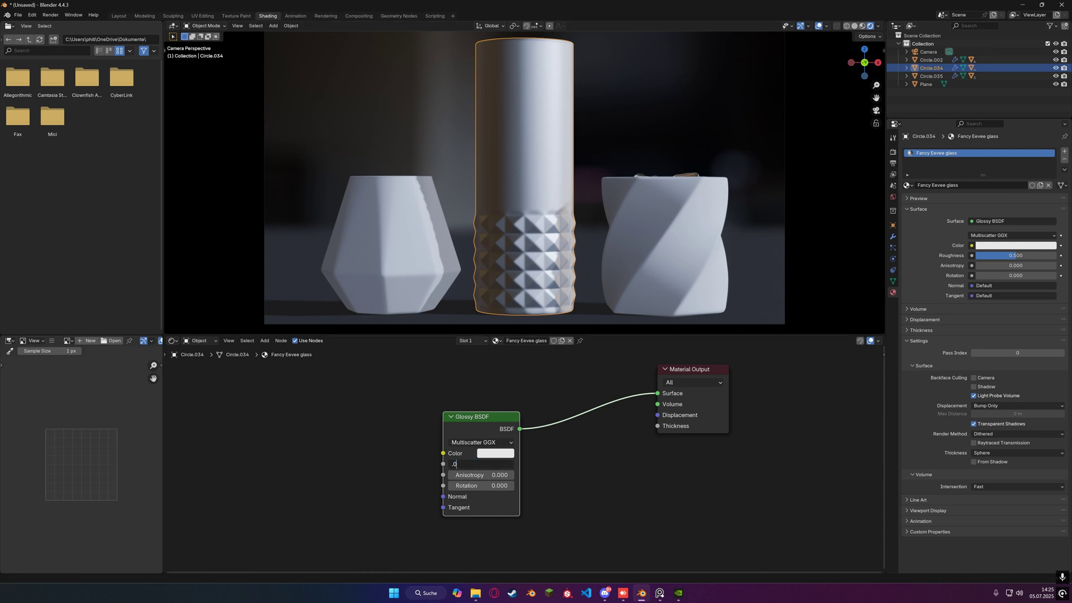
{"action": "key", "text": "Return"}
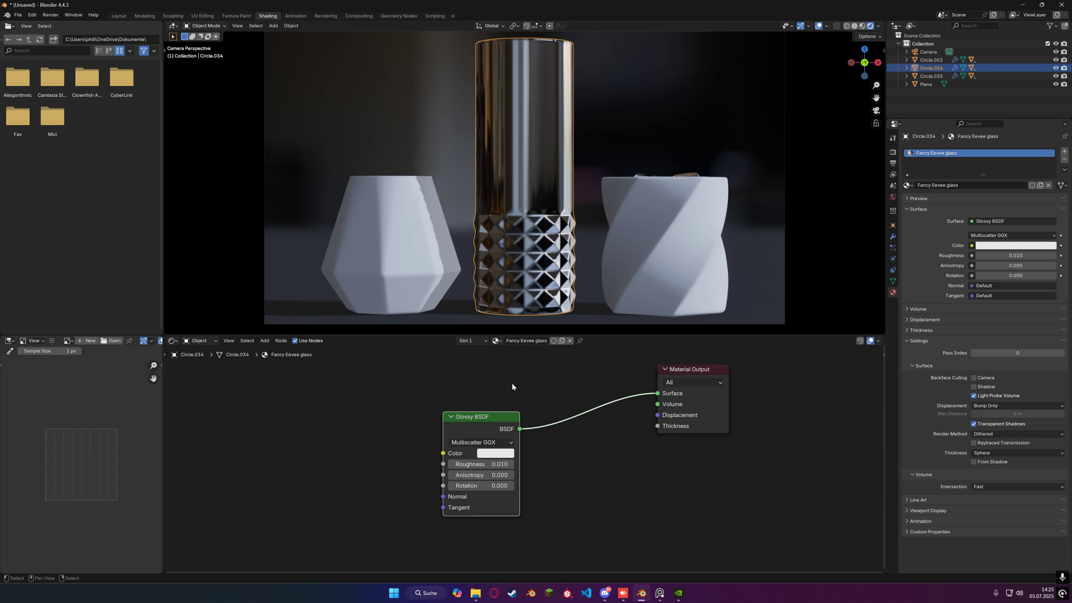
{"action": "left_click_drag", "start_coordinate": [494, 417], "coordinate": [471, 462]}
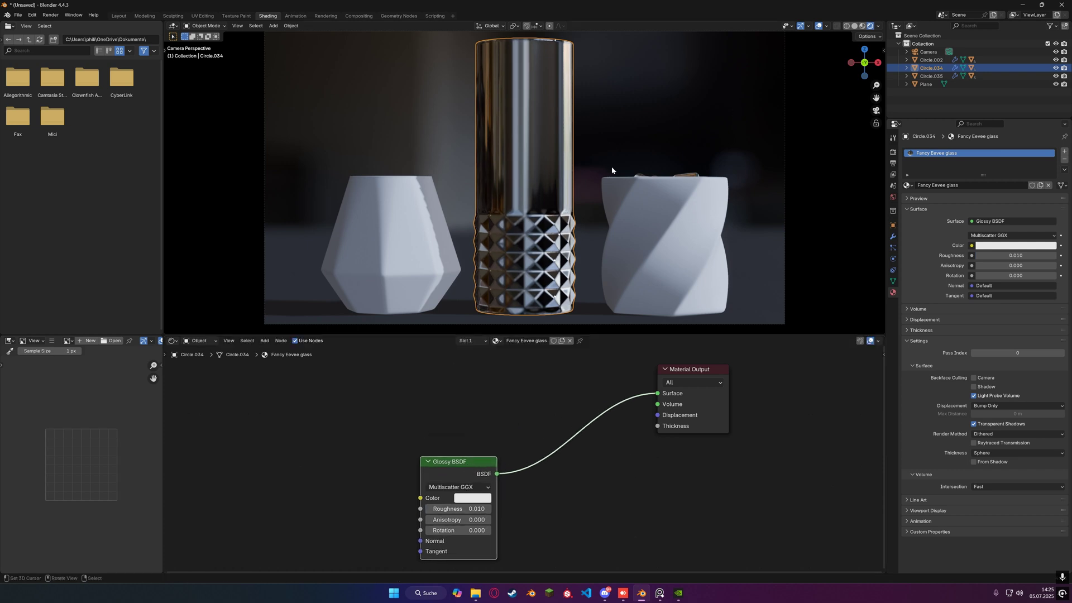
{"action": "left_click", "coordinate": [818, 26]}
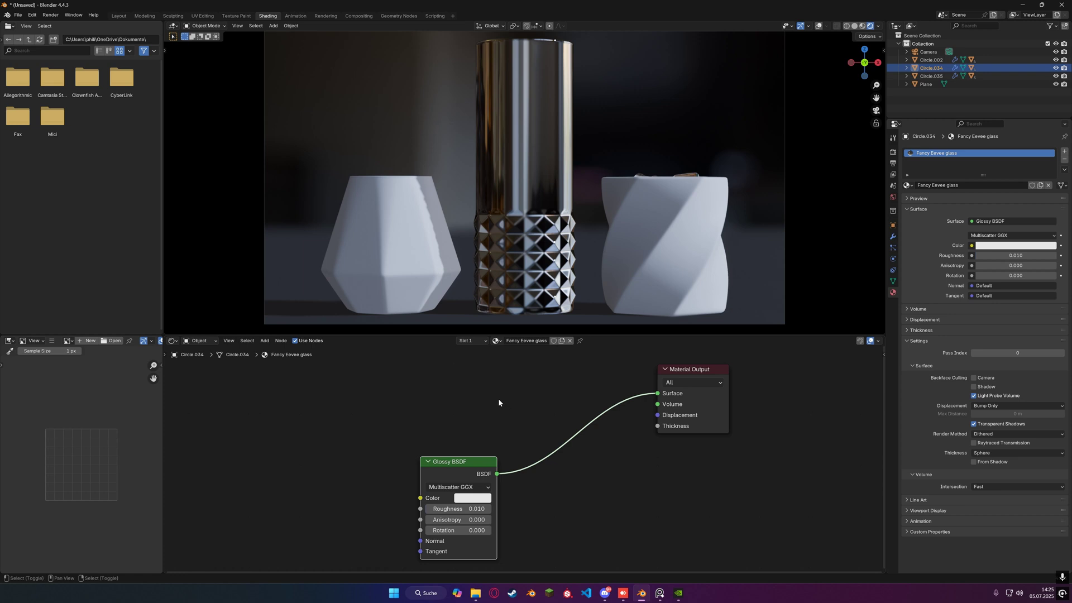
Insert a Mix Shader between the Glossy BSDF and Material Output, with the Glossy BSDF linked to the second shader input.
{"action": "key", "text": "shift+a"}
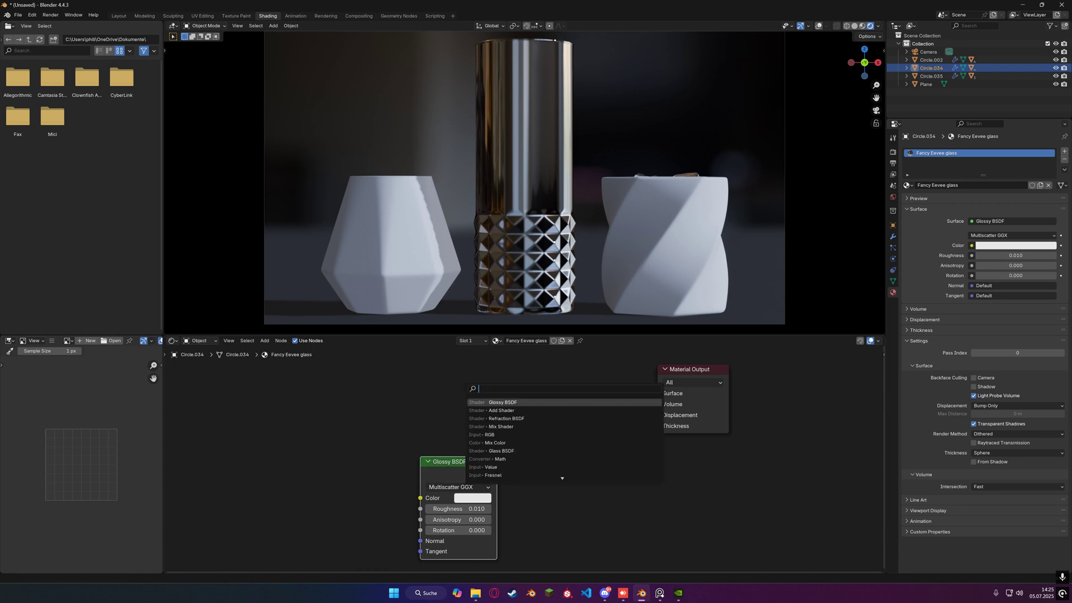
{"action": "type", "text": "mix shar"}
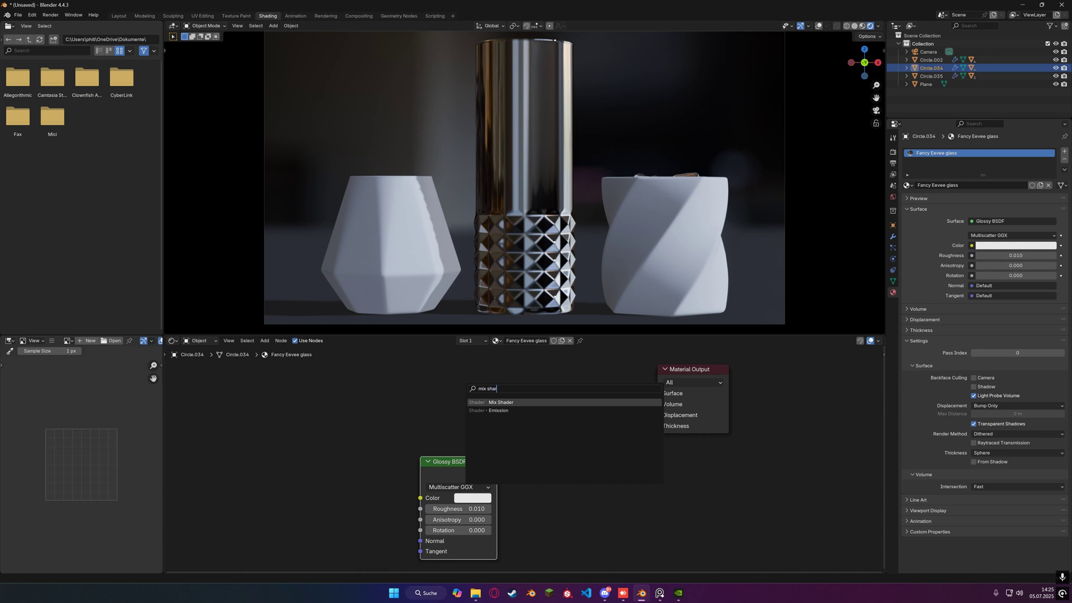
{"action": "key", "text": "Return"}
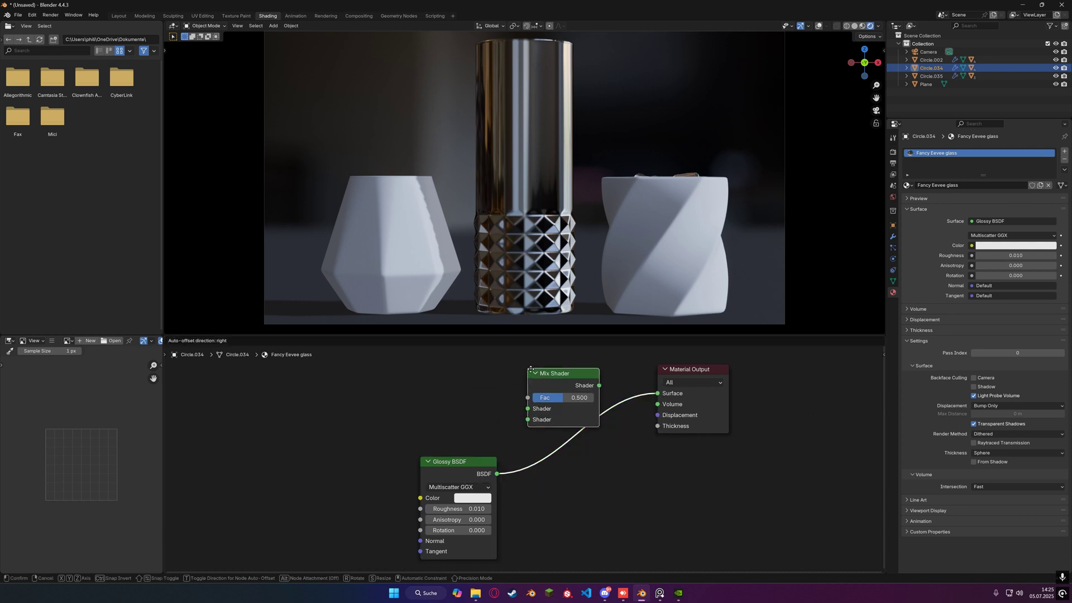
{"action": "left_click", "coordinate": [565, 389]}
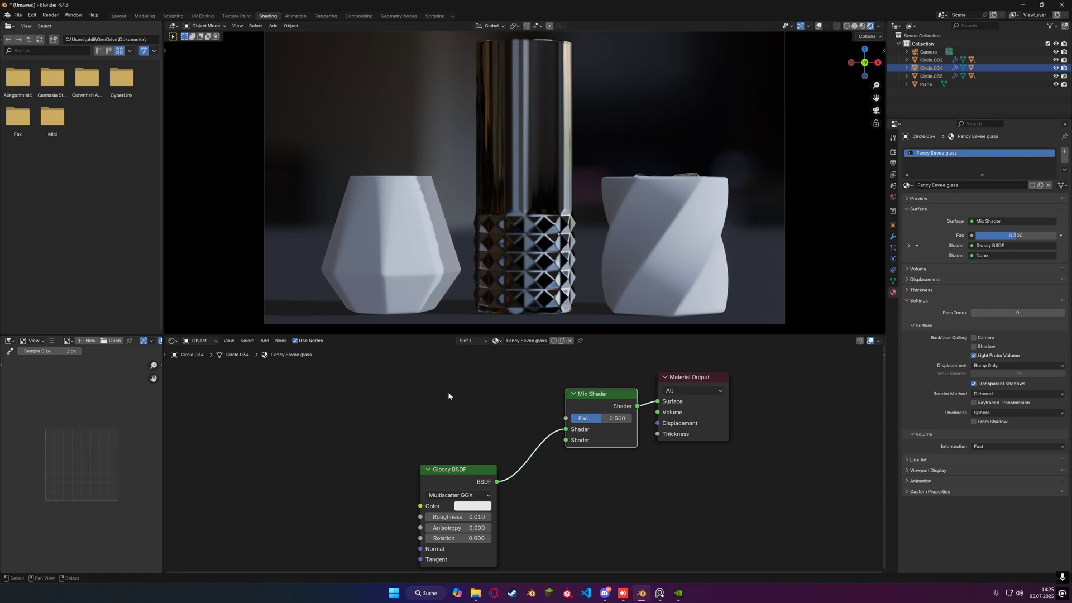
{"action": "left_click_drag", "start_coordinate": [566, 430], "coordinate": [567, 441]}
{"action": "left_click_drag", "start_coordinate": [487, 464], "coordinate": [489, 477]}
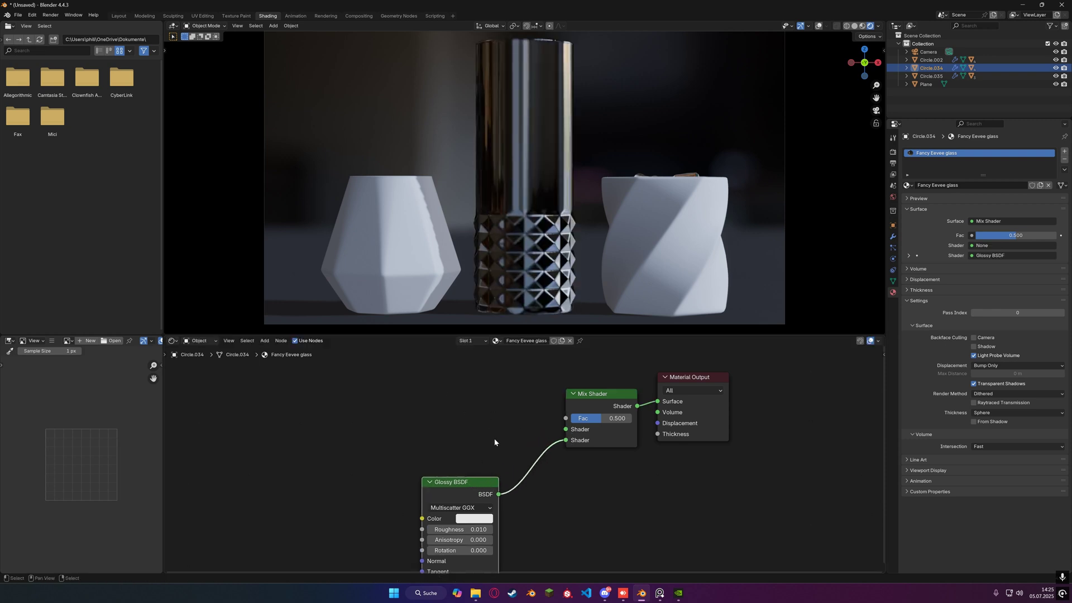
Add a Fresnel node and connect it to the Mix Shader's Fac input, placing it well above the other nodes.
{"action": "key", "text": "shift+a"}
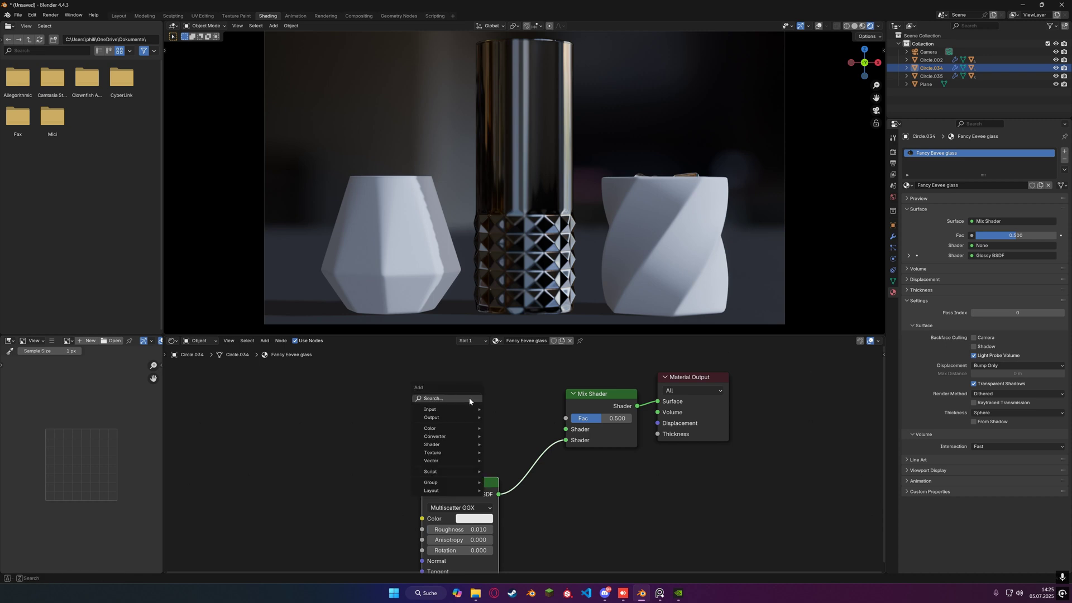
{"action": "left_click", "coordinate": [469, 401]}
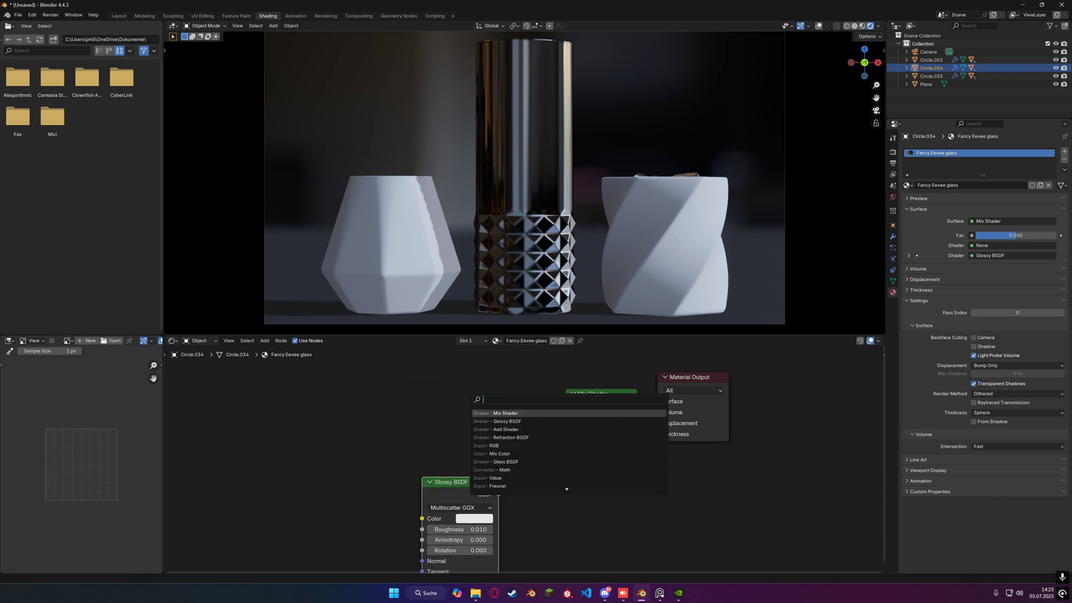
{"action": "type", "text": "f"}
{"action": "key", "text": "Return"}
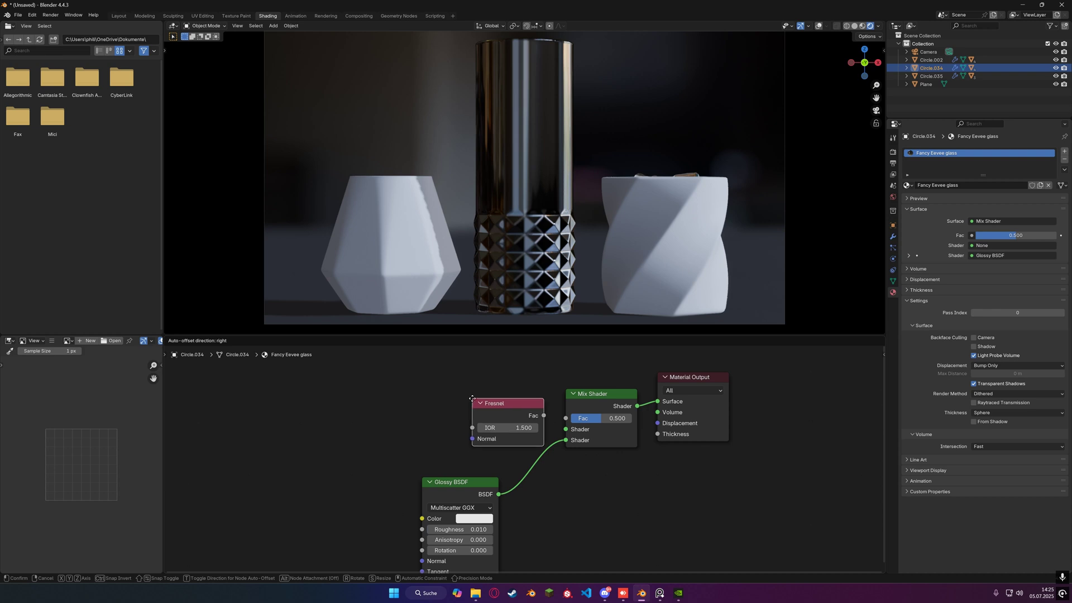
{"action": "left_click", "coordinate": [414, 359]}
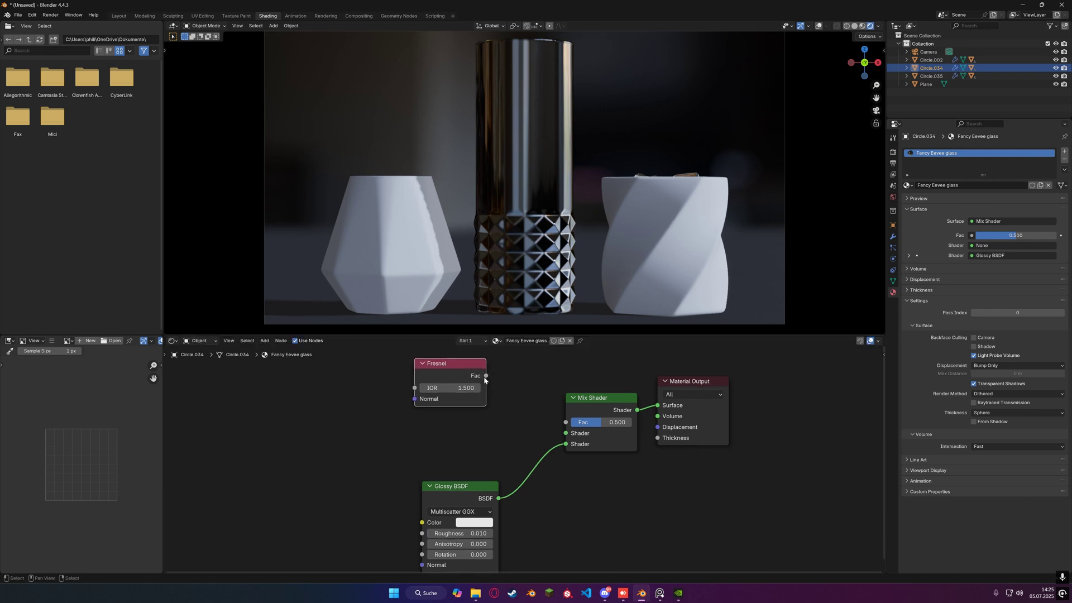
{"action": "left_click_drag", "start_coordinate": [486, 376], "coordinate": [565, 422]}
{"action": "left_click_drag", "start_coordinate": [457, 377], "coordinate": [476, 476]}
{"action": "middle_click_drag", "start_coordinate": [476, 476], "coordinate": [476, 389]}
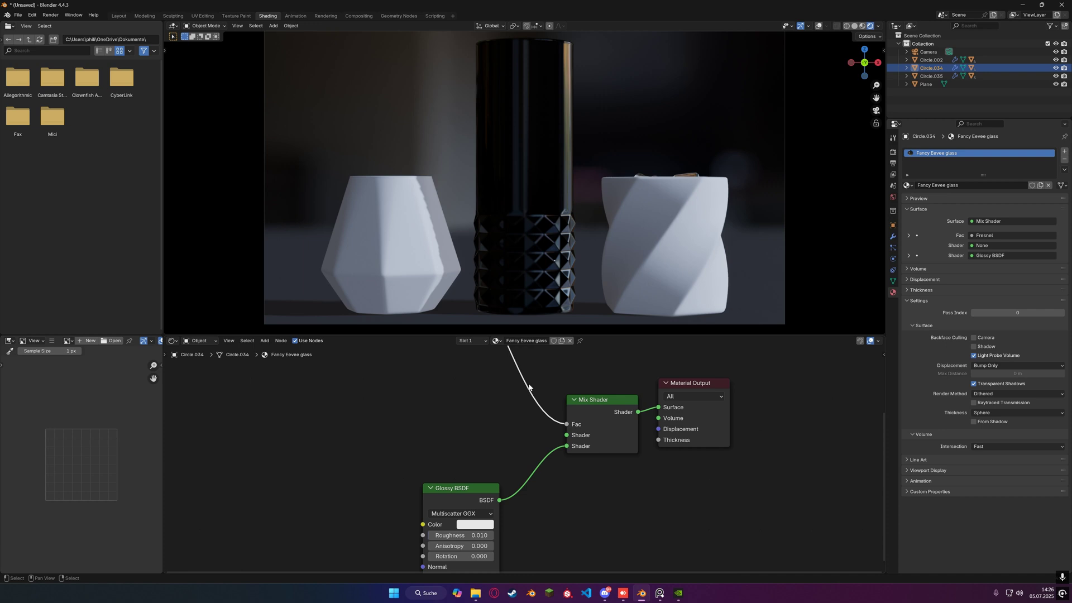
Duplicate the Mix Shader and connect the copy's output to the original Mix Shader's first shader input.
{"action": "left_click", "coordinate": [608, 401]}
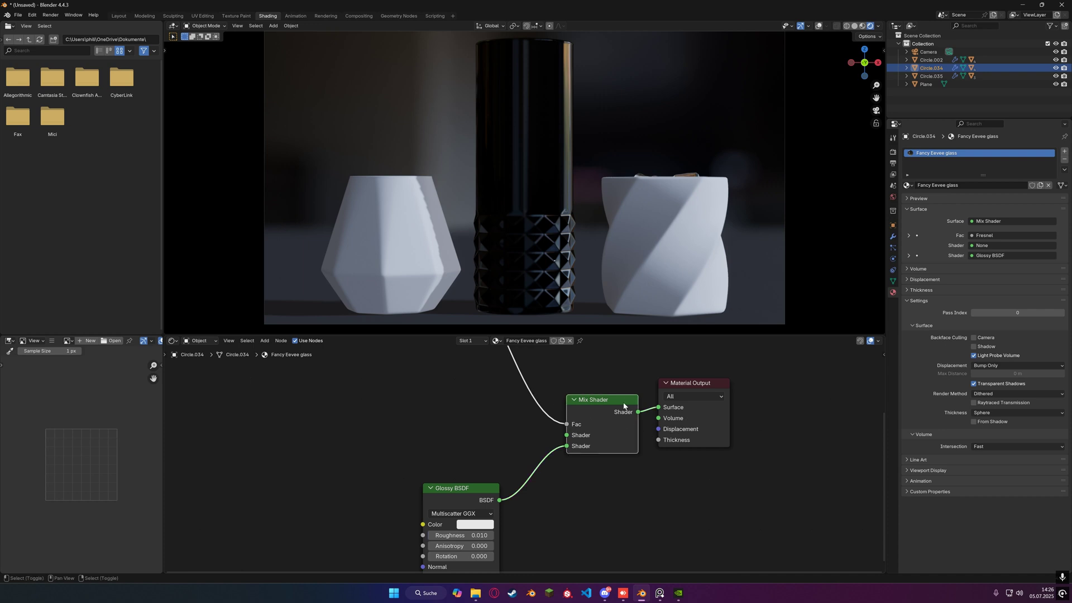
{"action": "key", "text": "shift+d"}
{"action": "left_click", "coordinate": [483, 414]}
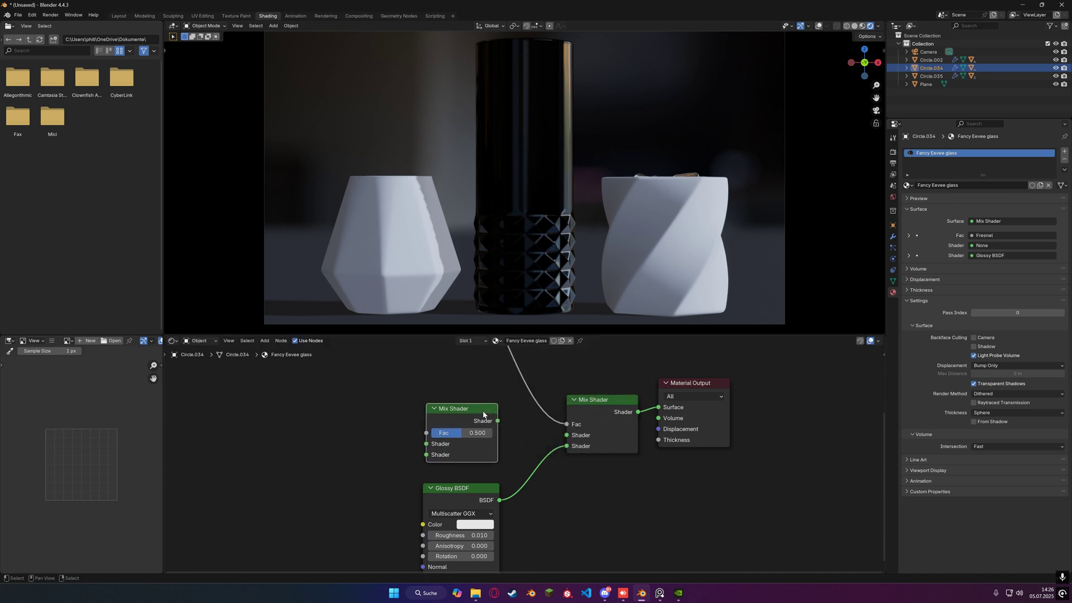
{"action": "left_click_drag", "start_coordinate": [498, 421], "coordinate": [569, 436]}
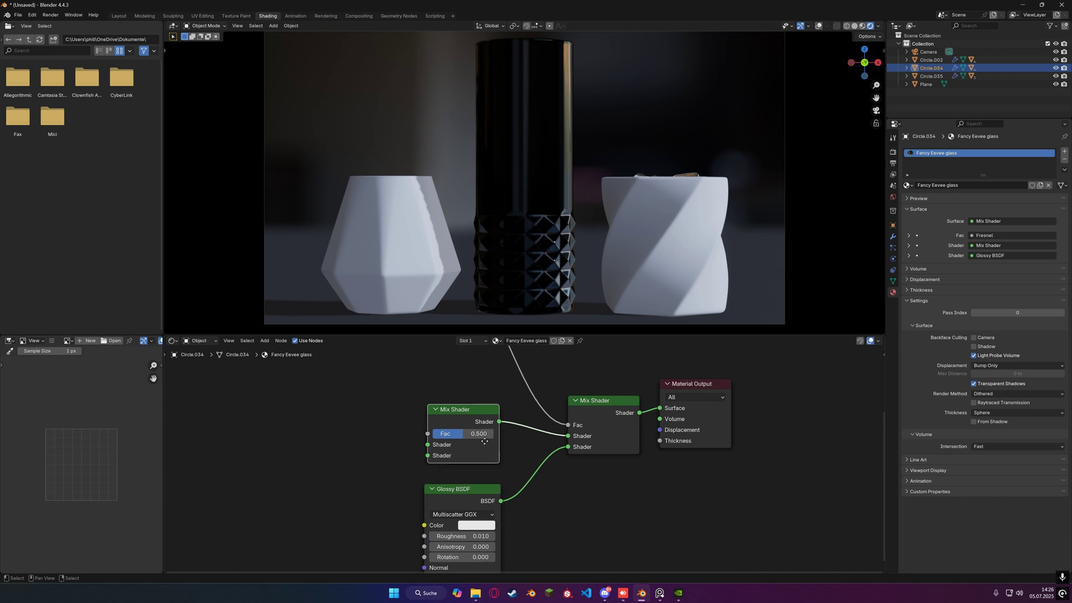
Add a Transparent BSDF node and connect it to the duplicated Mix Shader's first shader input.
{"action": "middle_click_drag", "start_coordinate": [404, 393], "coordinate": [506, 416]}
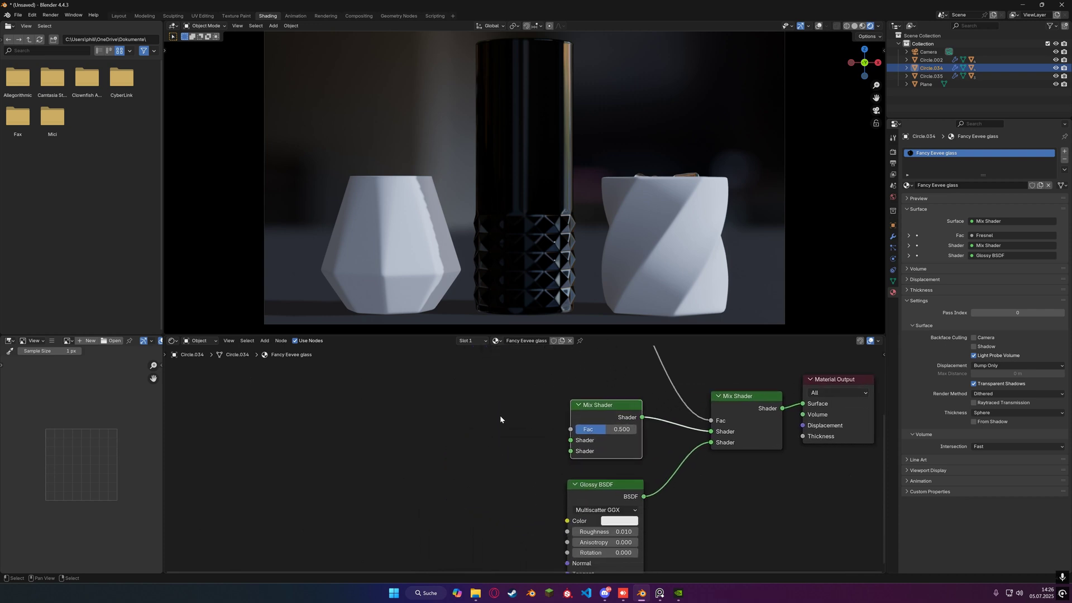
{"action": "key", "text": "shift+a"}
{"action": "type", "text": "tran"}
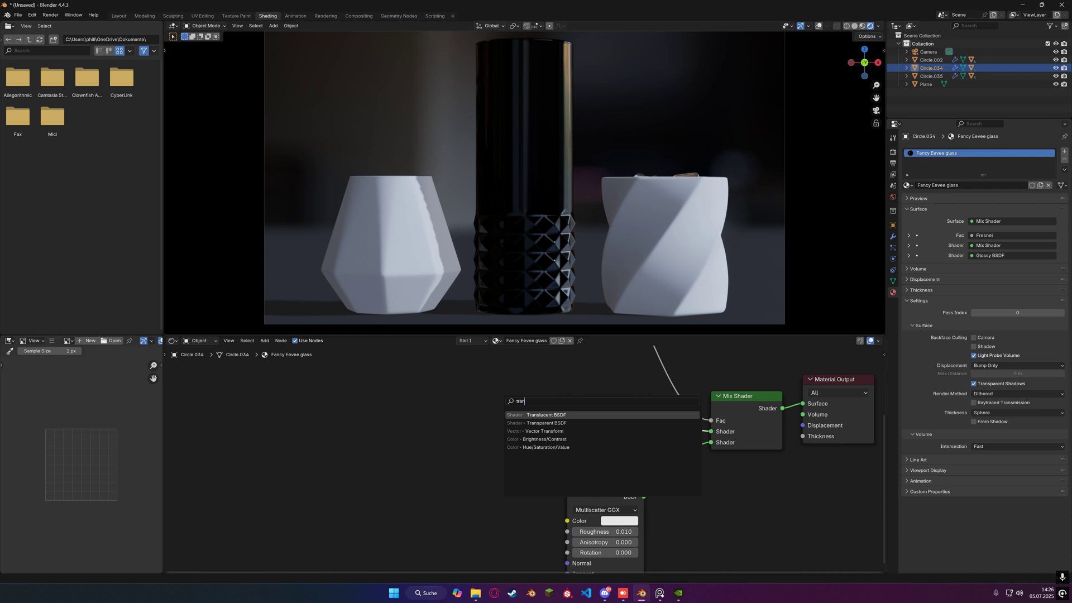
{"action": "key", "text": "Down"}
{"action": "key", "text": "Return"}
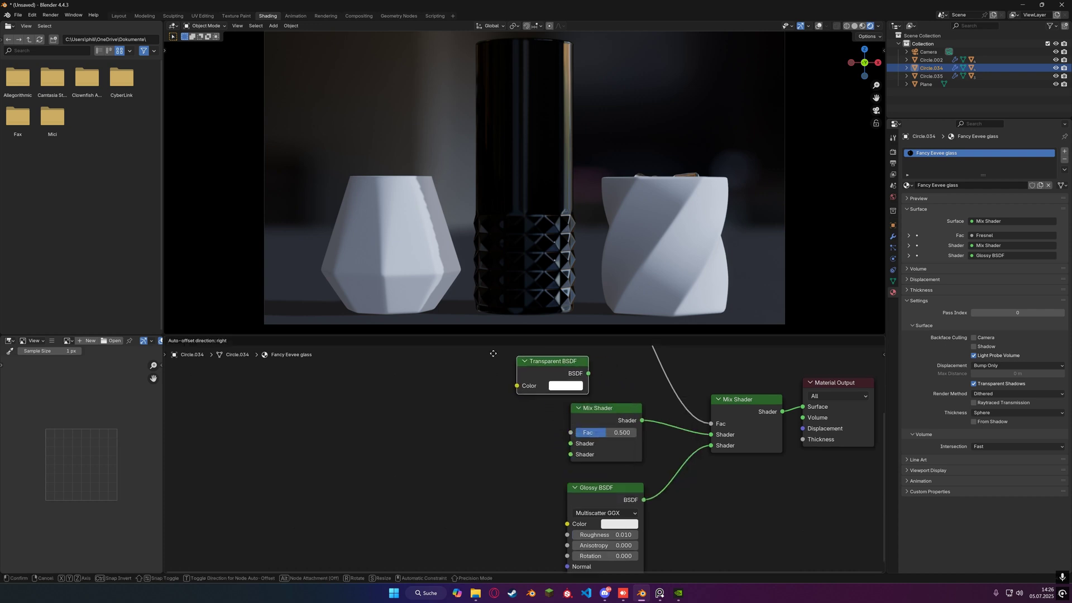
{"action": "left_click", "coordinate": [416, 391]}
{"action": "left_click_drag", "start_coordinate": [511, 411], "coordinate": [570, 489]}
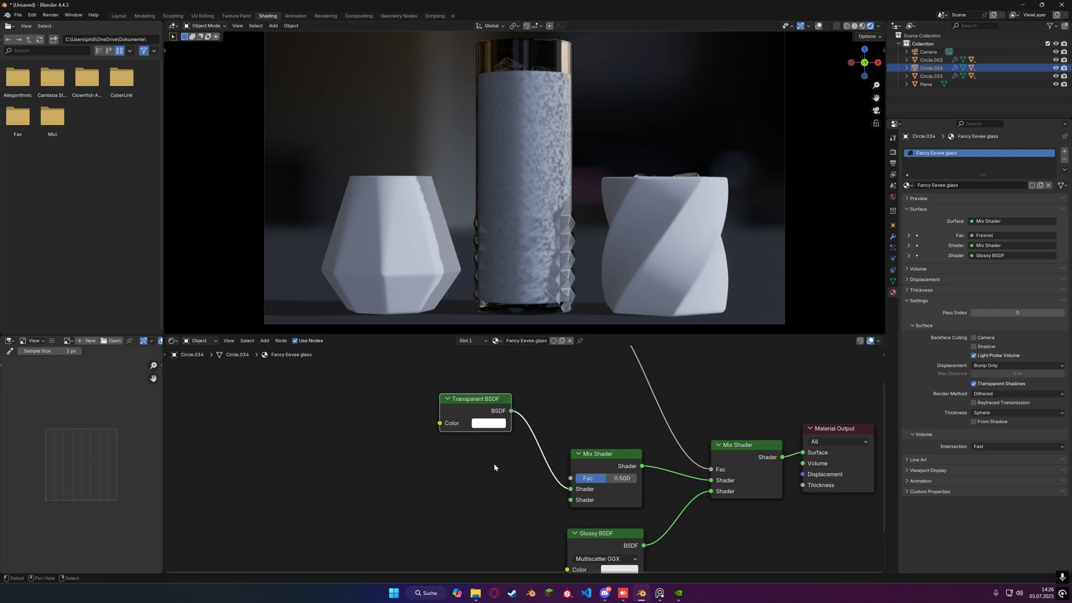
Add a Refraction BSDF node in the free space before the duplicated Mix Shader.
{"action": "middle_click_drag", "start_coordinate": [494, 468], "coordinate": [528, 395]}
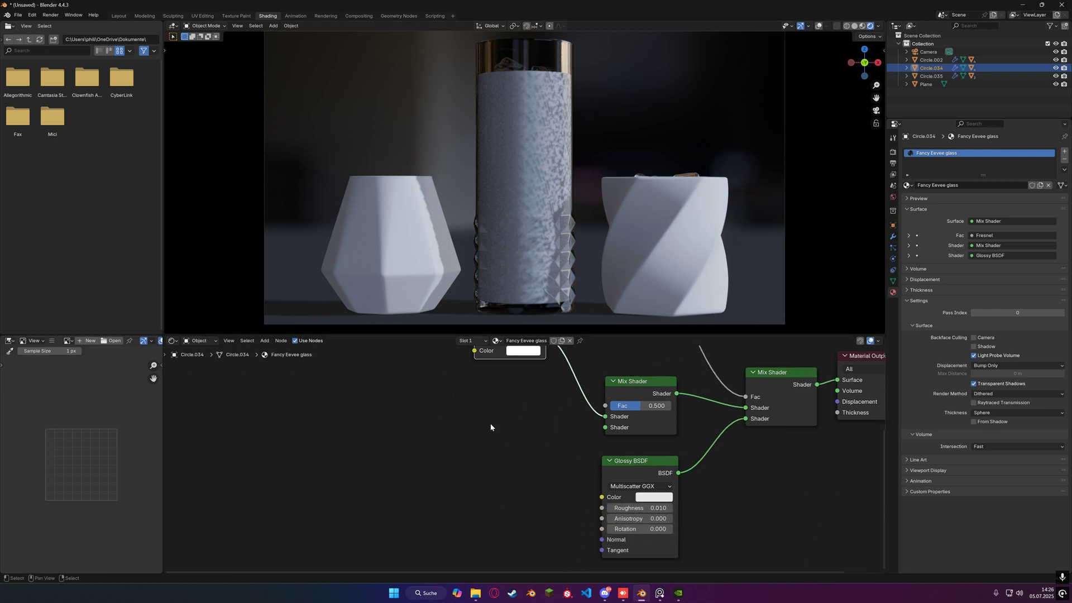
{"action": "middle_click_drag", "start_coordinate": [410, 428], "coordinate": [497, 442]}
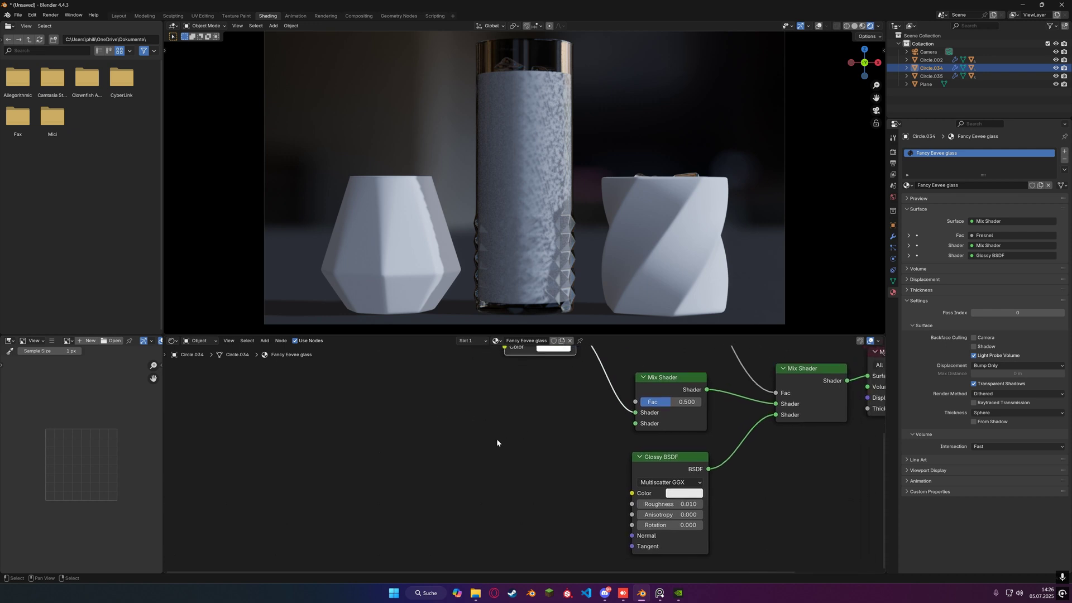
{"action": "key", "text": "shift+a"}
{"action": "key", "text": "shift+a"}
{"action": "left_click", "coordinate": [506, 418]}
{"action": "type", "text": "refra"}
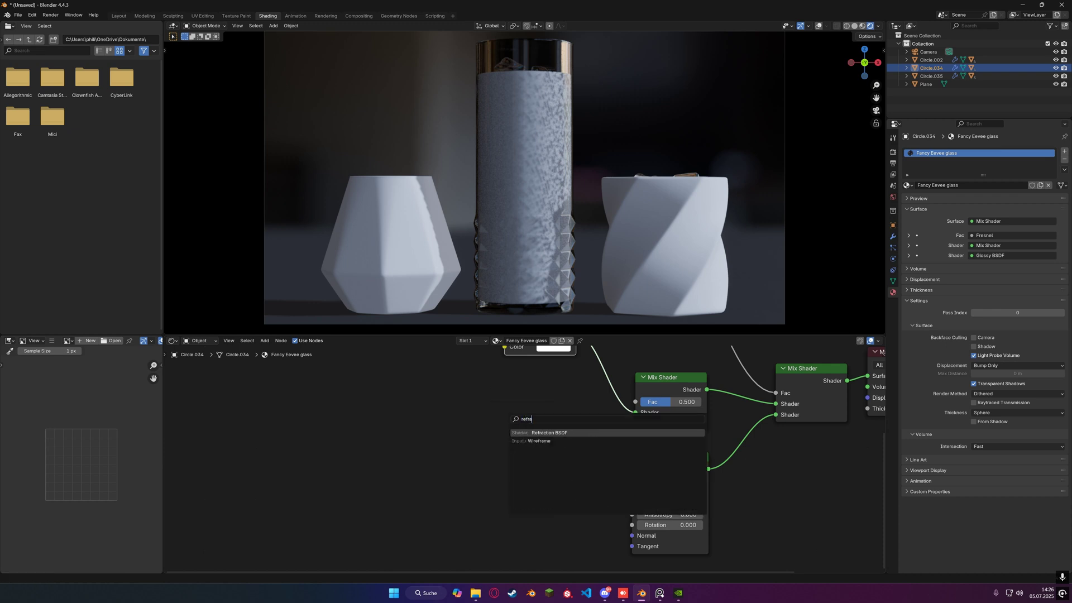
{"action": "key", "text": "Return"}
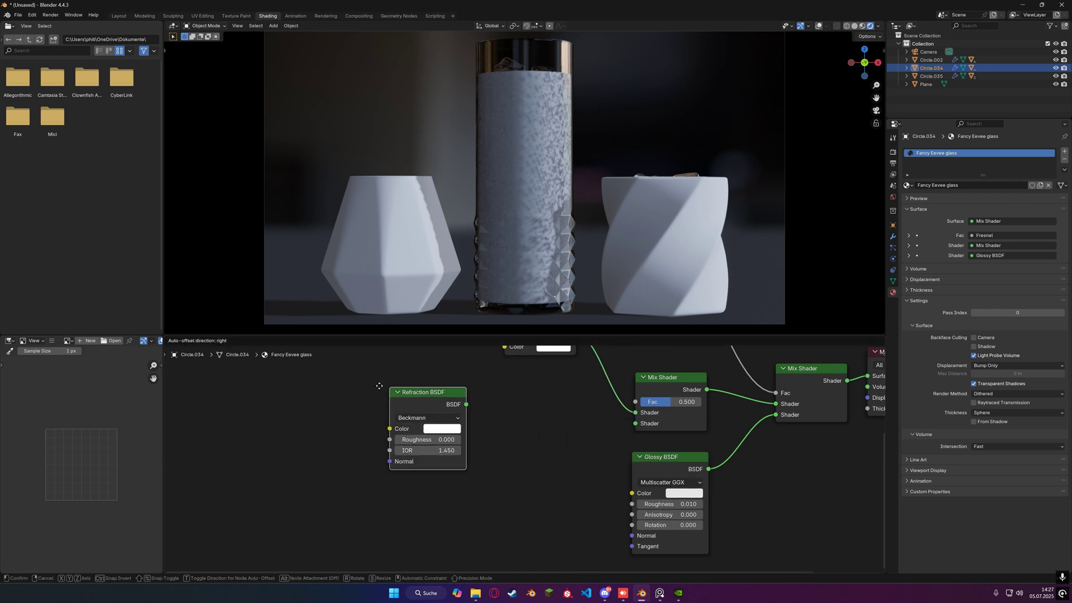
{"action": "left_click", "coordinate": [390, 397]}
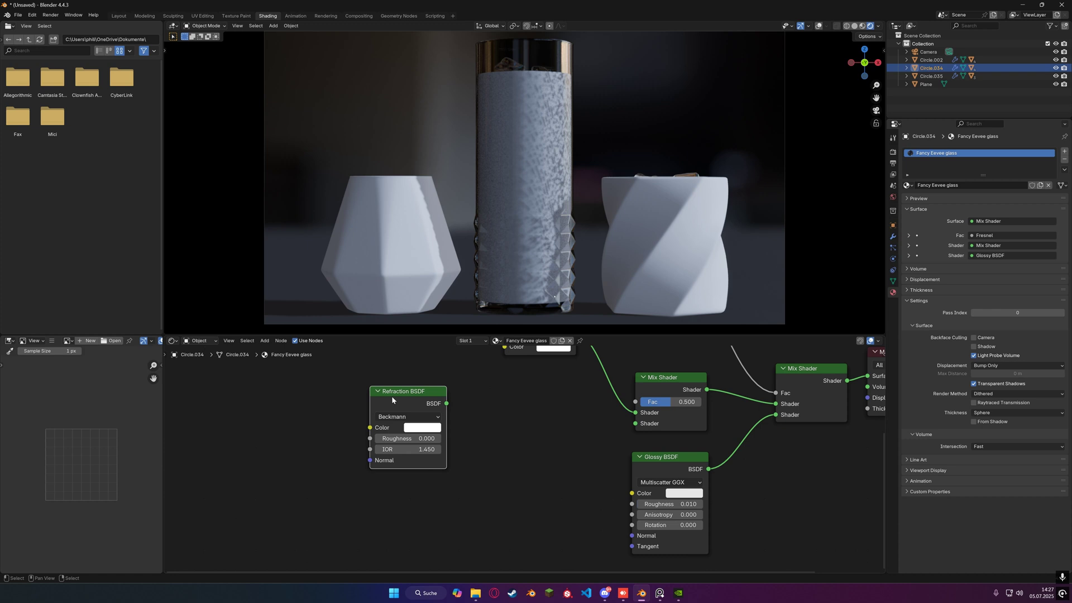
Color the Refraction BSDF pure red, and place a duplicate of it directly below colored pure green.
{"action": "left_click", "coordinate": [423, 427]}
{"action": "left_click_drag", "start_coordinate": [451, 388], "coordinate": [416, 380]}
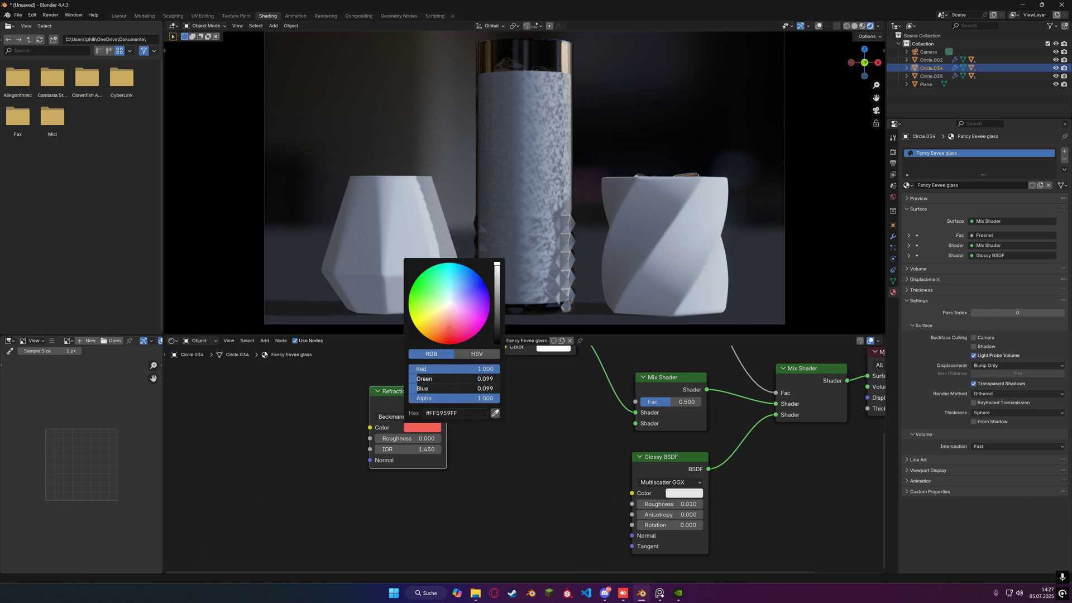
{"action": "middle_click_drag", "start_coordinate": [452, 500], "coordinate": [465, 450]}
{"action": "key", "text": "shift+d"}
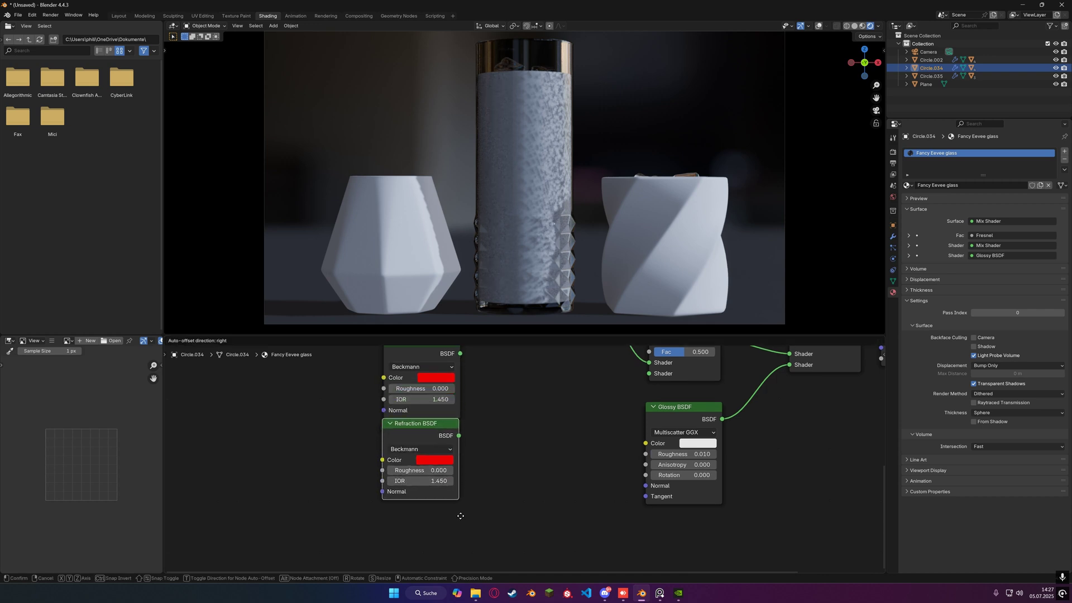
{"action": "left_click", "coordinate": [447, 480]}
{"action": "left_click", "coordinate": [420, 473]}
{"action": "left_click", "coordinate": [433, 463]}
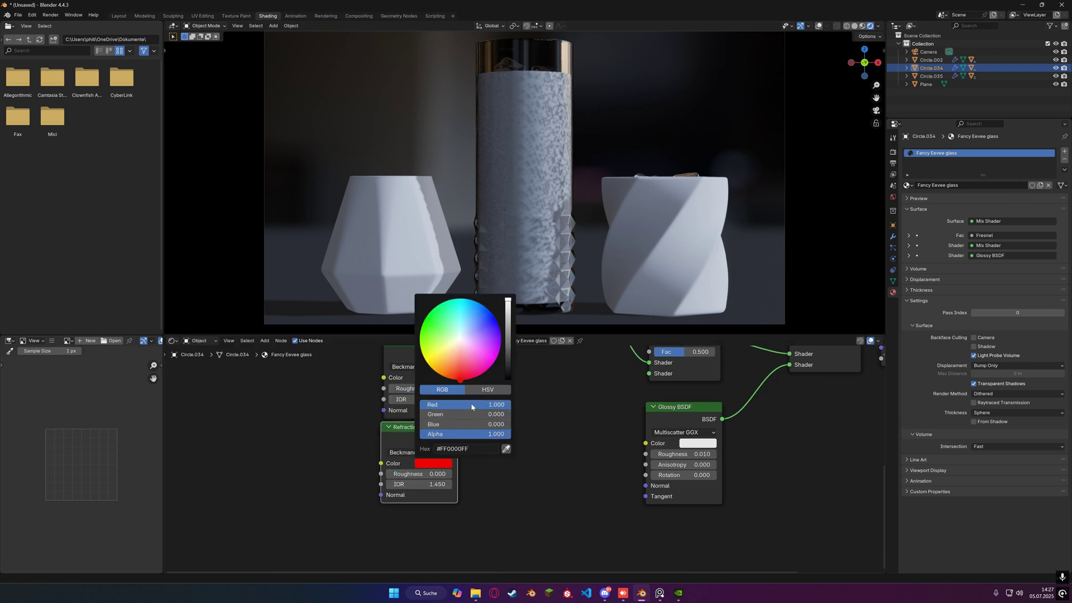
{"action": "left_click_drag", "start_coordinate": [470, 403], "coordinate": [510, 413]}
Duplicate the green Refraction BSDF directly below it and color the copy pure blue.
{"action": "middle_click_drag", "start_coordinate": [486, 506], "coordinate": [494, 456]}
{"action": "key", "text": "shift+d"}
{"action": "left_click", "coordinate": [491, 534]}
{"action": "left_click", "coordinate": [438, 490]}
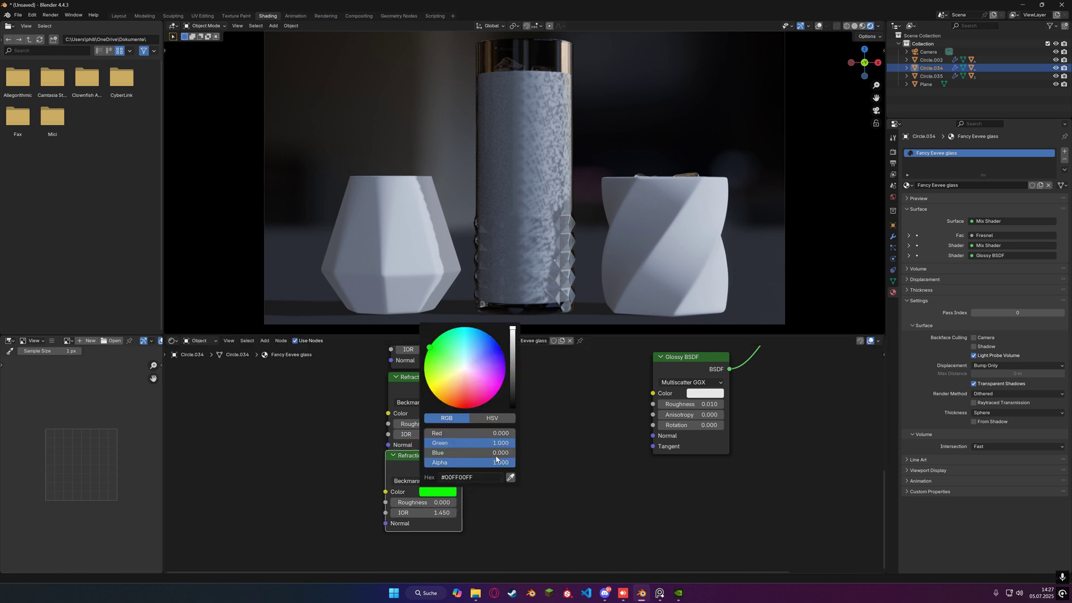
{"action": "left_click_drag", "start_coordinate": [474, 443], "coordinate": [524, 439]}
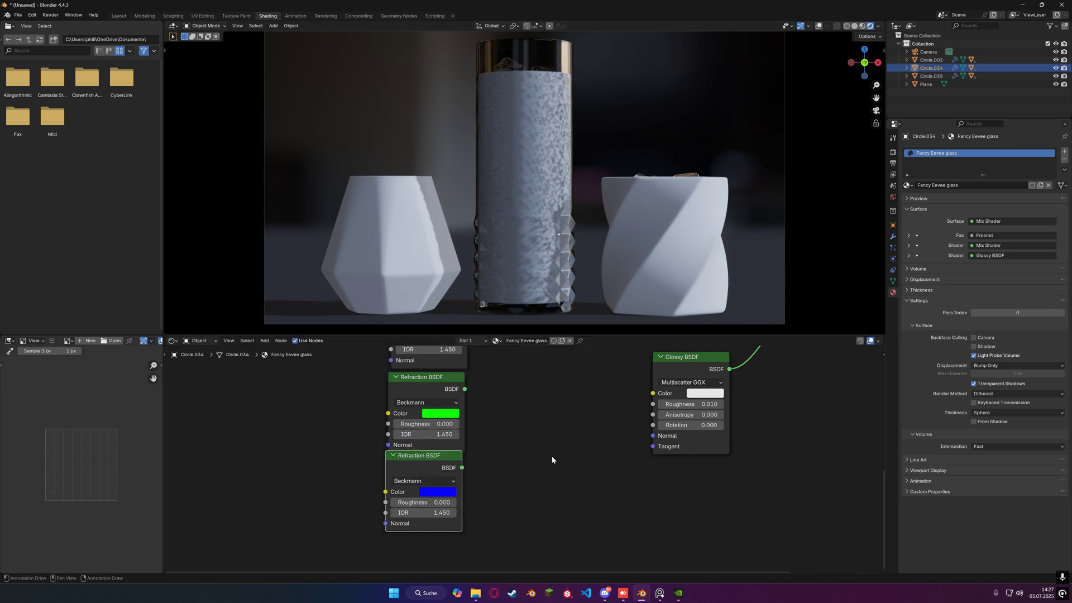
Align the three Refraction BSDF nodes in one vertical column and move them farther away from the Mix Shaders.
{"action": "middle_click_drag", "start_coordinate": [552, 455], "coordinate": [485, 522]}
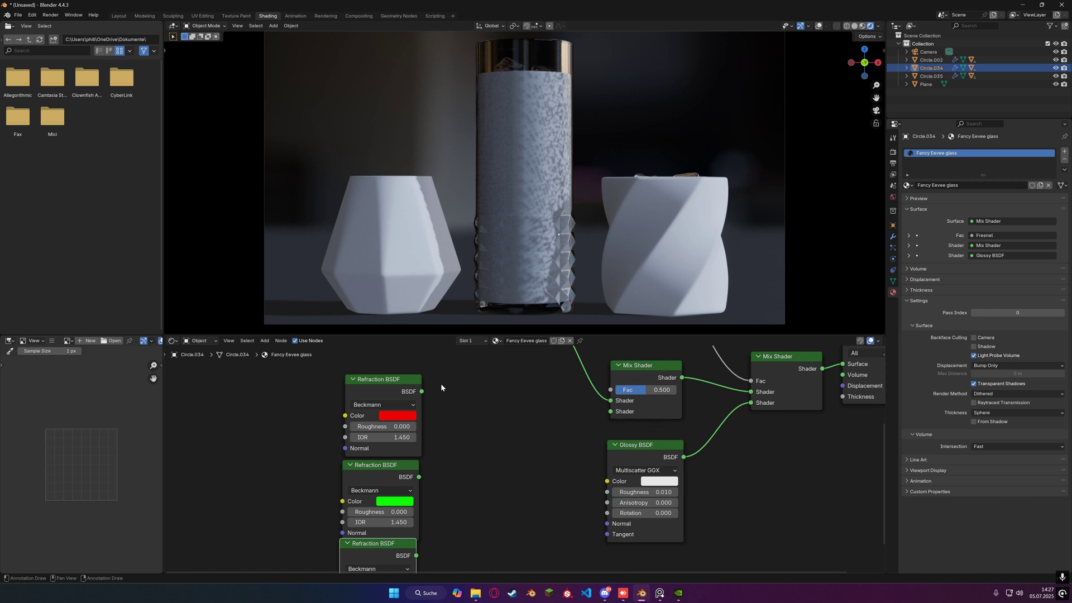
{"action": "scroll", "coordinate": [474, 416], "scroll_direction": "down", "scroll_amount": 1}
{"action": "left_click_drag", "start_coordinate": [472, 416], "coordinate": [412, 560]}
{"action": "key", "text": "s"}
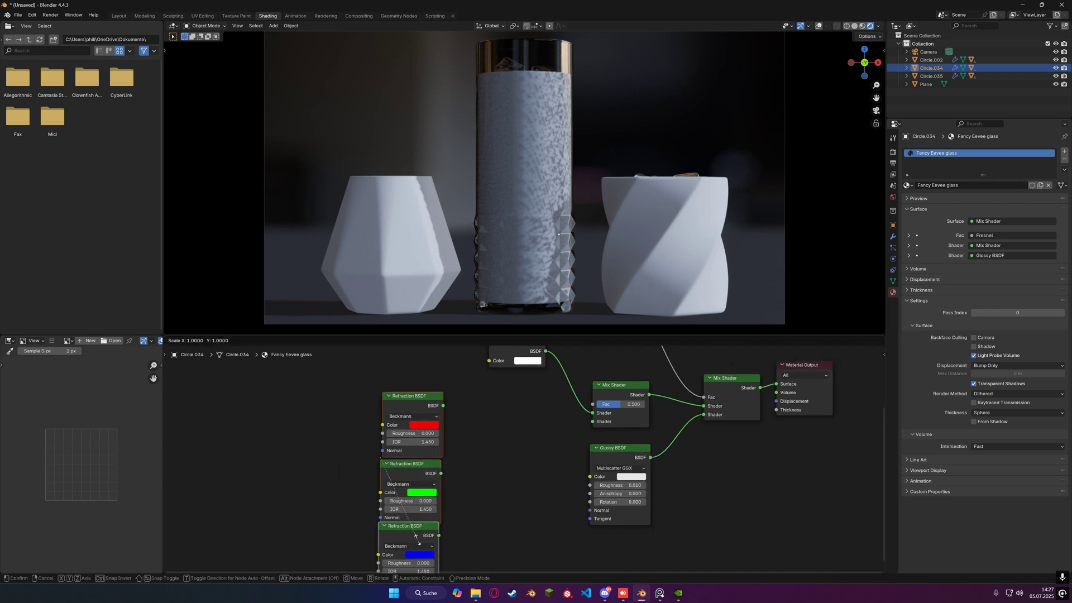
{"action": "key", "text": "x"}
{"action": "key", "text": "0"}
{"action": "key", "text": "Return"}
{"action": "key", "text": "g"}
{"action": "left_click", "coordinate": [377, 458]}
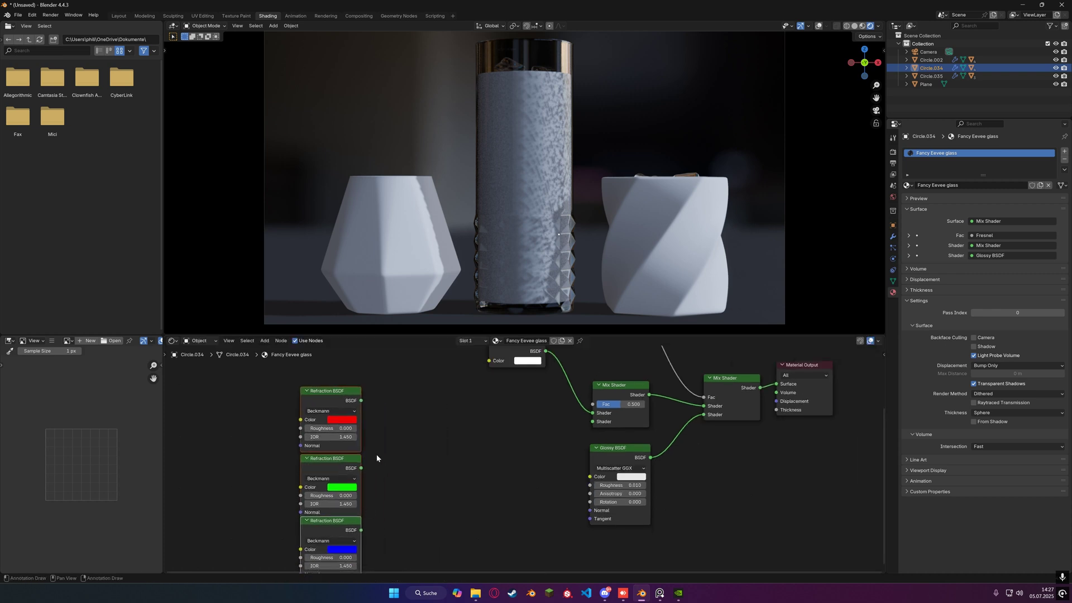
Add an Add Shader node and connect the red and green Refraction BSDFs to its two shader inputs.
{"action": "left_click", "coordinate": [394, 411]}
{"action": "key", "text": "shift+a"}
{"action": "type", "text": "add"}
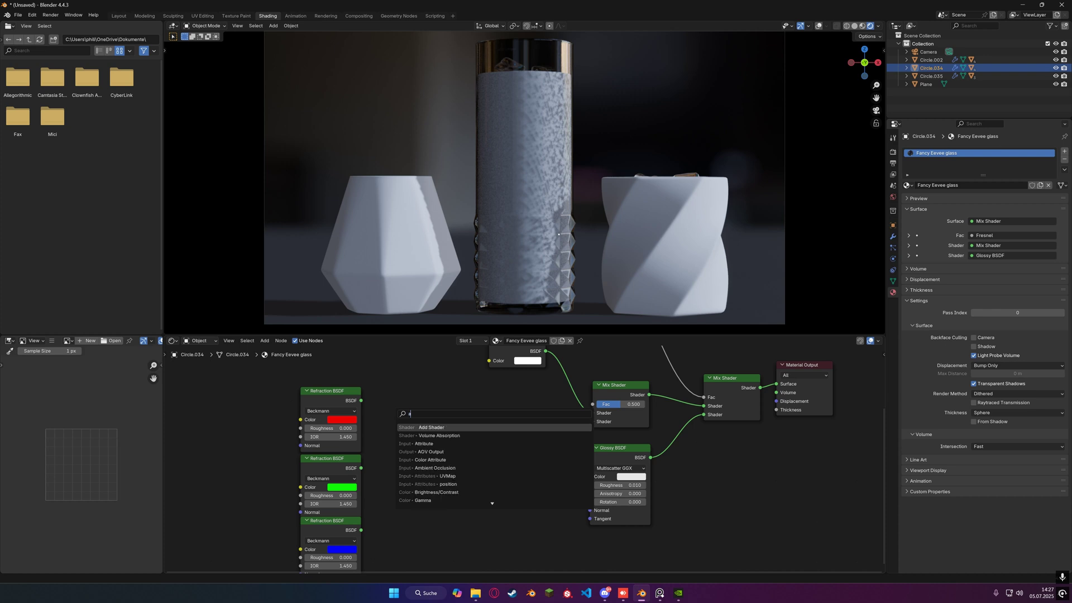
{"action": "key", "text": "Return"}
{"action": "left_click", "coordinate": [401, 391]}
{"action": "left_click_drag", "start_coordinate": [361, 400], "coordinate": [400, 413]}
{"action": "left_click_drag", "start_coordinate": [361, 468], "coordinate": [400, 422]}
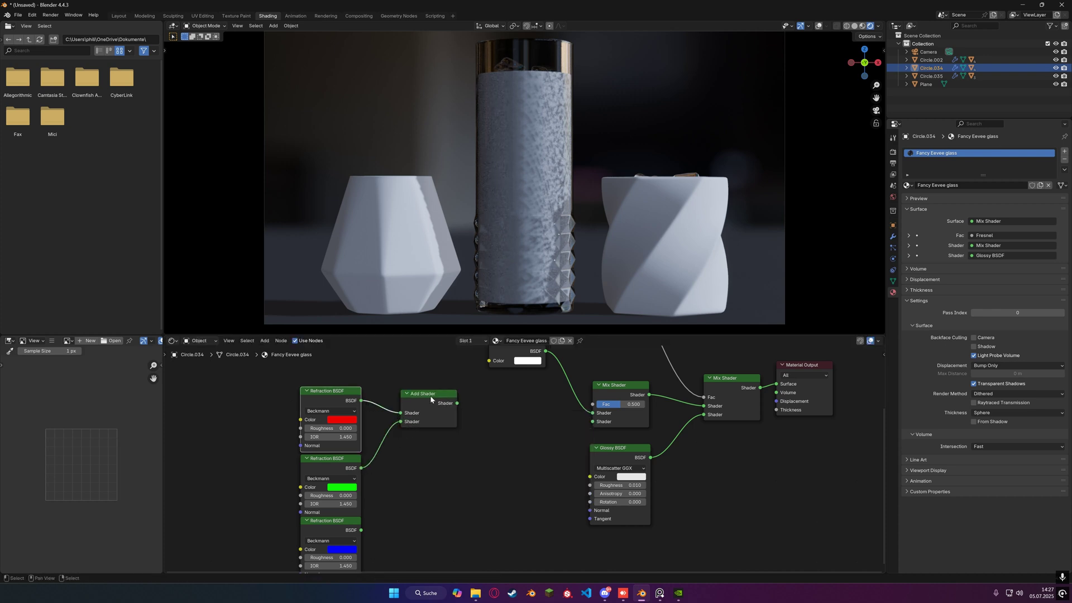
Duplicate the Add Shader to combine the first Add Shader with the blue Refraction BSDF, feeding the transparent Mix Shader's second shader input.
{"action": "left_click", "coordinate": [430, 395]}
{"action": "key", "text": "shift+d"}
{"action": "left_click", "coordinate": [497, 409]}
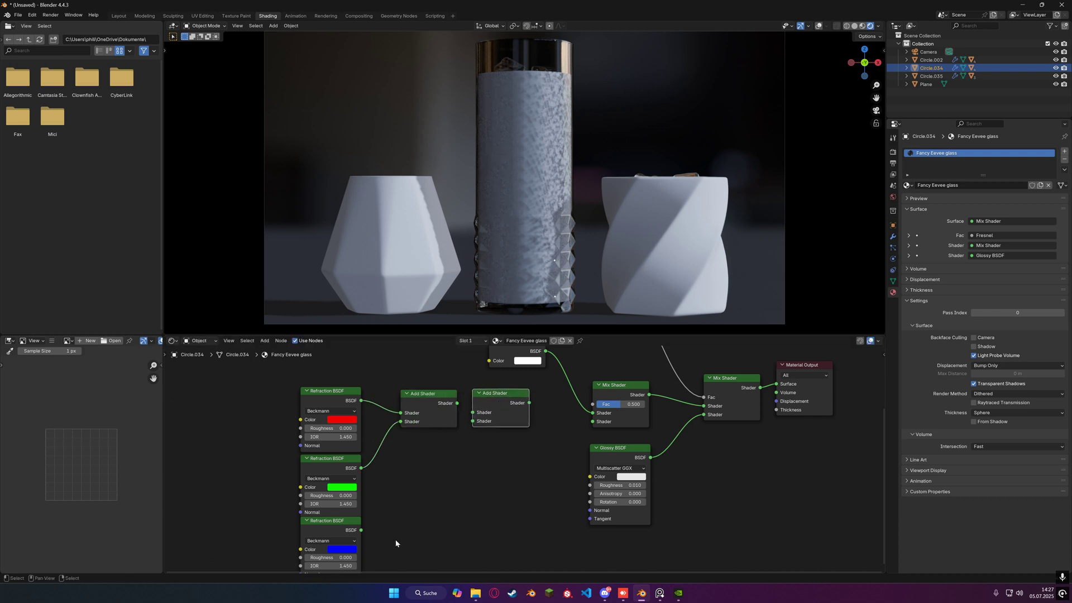
{"action": "left_click_drag", "start_coordinate": [362, 530], "coordinate": [596, 427]}
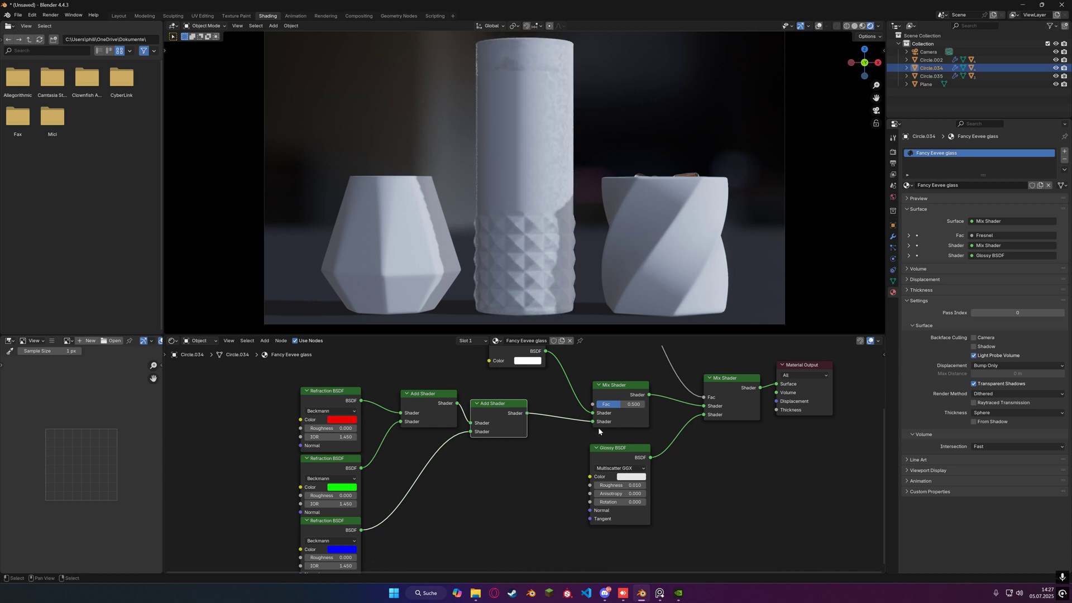
Connect the Fresnel node also to the Fac of the transparent Mix Shader, and move it down just above the Transparent BSDF.
{"action": "middle_click_drag", "start_coordinate": [588, 383], "coordinate": [573, 419]}
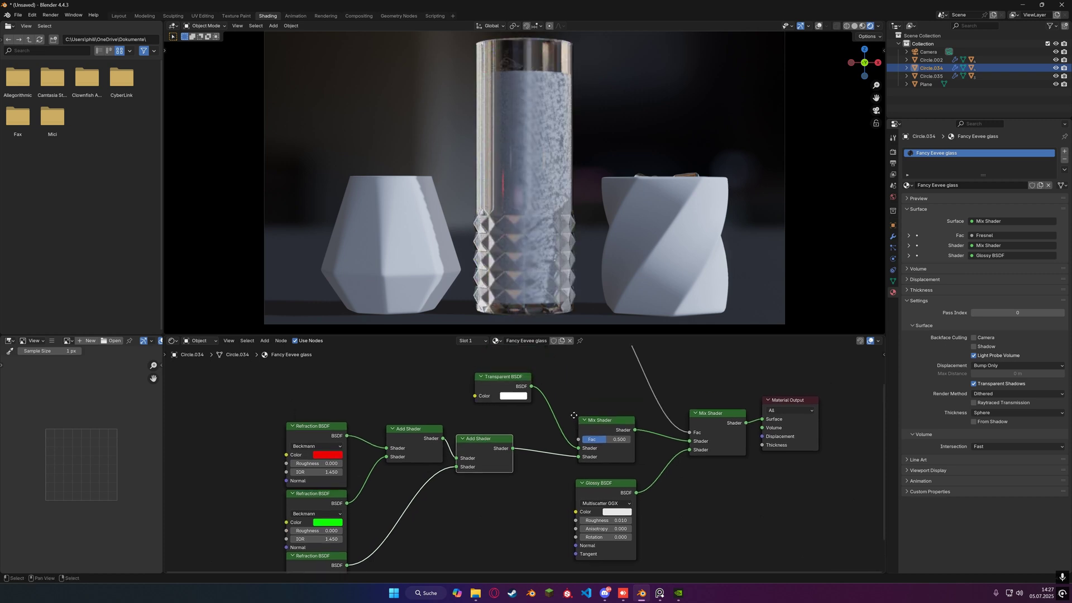
{"action": "middle_click_drag", "start_coordinate": [583, 349], "coordinate": [561, 378]}
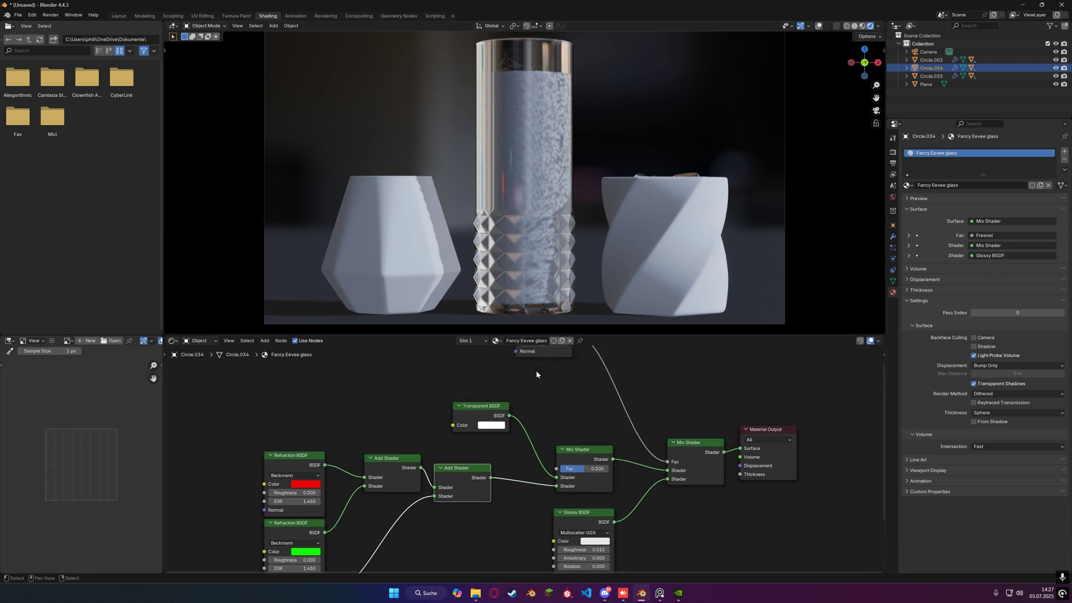
{"action": "mouse_move", "coordinate": [531, 384]}
{"action": "middle_mouse_down"}
{"action": "mouse_move", "coordinate": [527, 370]}
{"action": "mouse_move", "coordinate": [526, 403]}
{"action": "middle_mouse_up"}
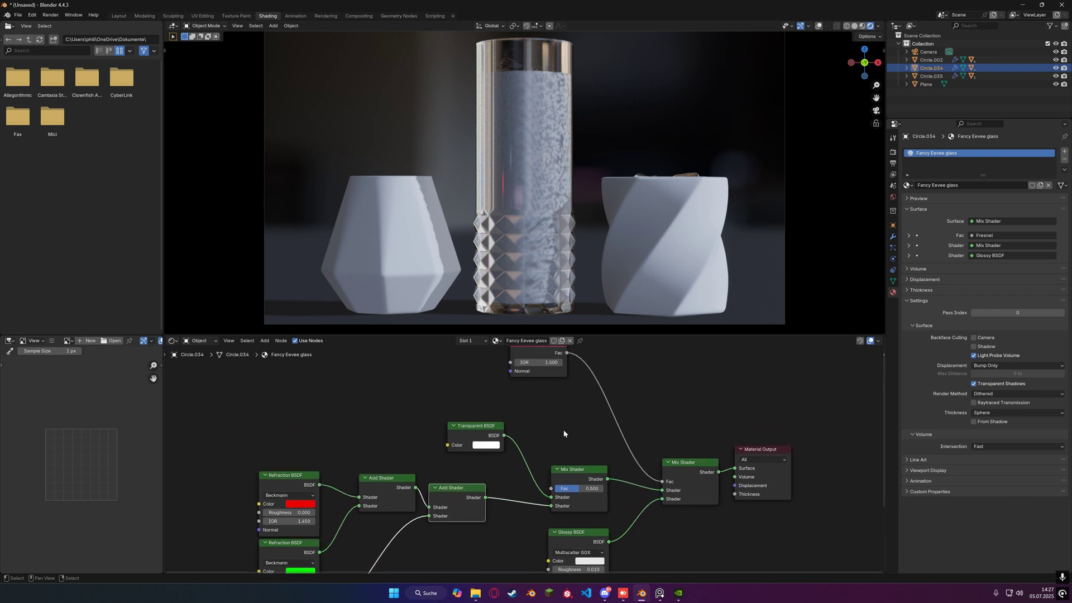
{"action": "middle_click_drag", "start_coordinate": [564, 433], "coordinate": [492, 435]}
{"action": "left_click_drag", "start_coordinate": [493, 355], "coordinate": [480, 490]}
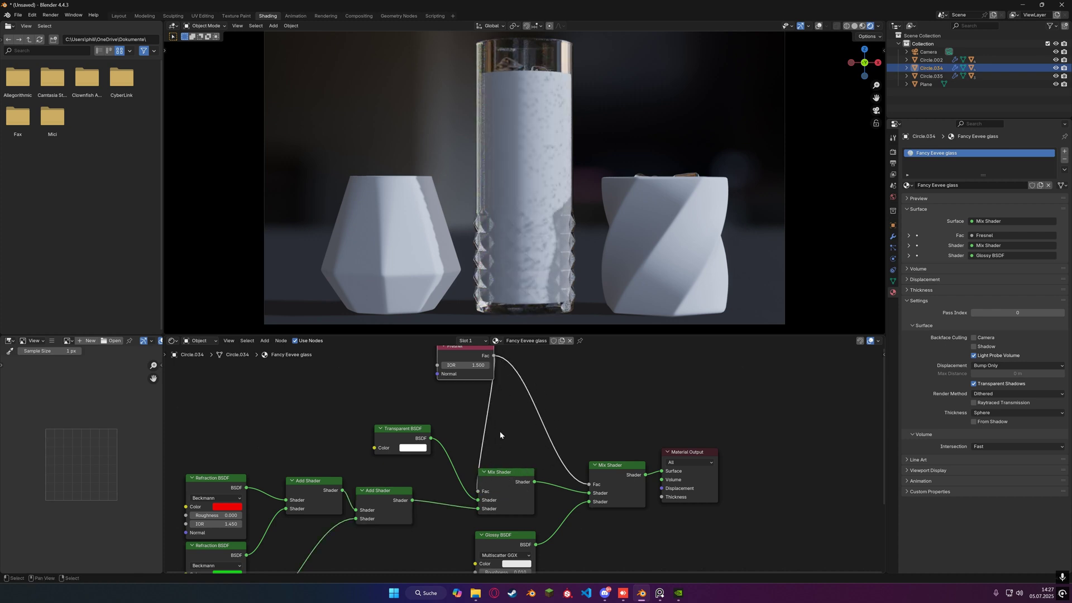
{"action": "middle_click_drag", "start_coordinate": [502, 435], "coordinate": [538, 445]}
{"action": "left_click_drag", "start_coordinate": [504, 378], "coordinate": [465, 405]}
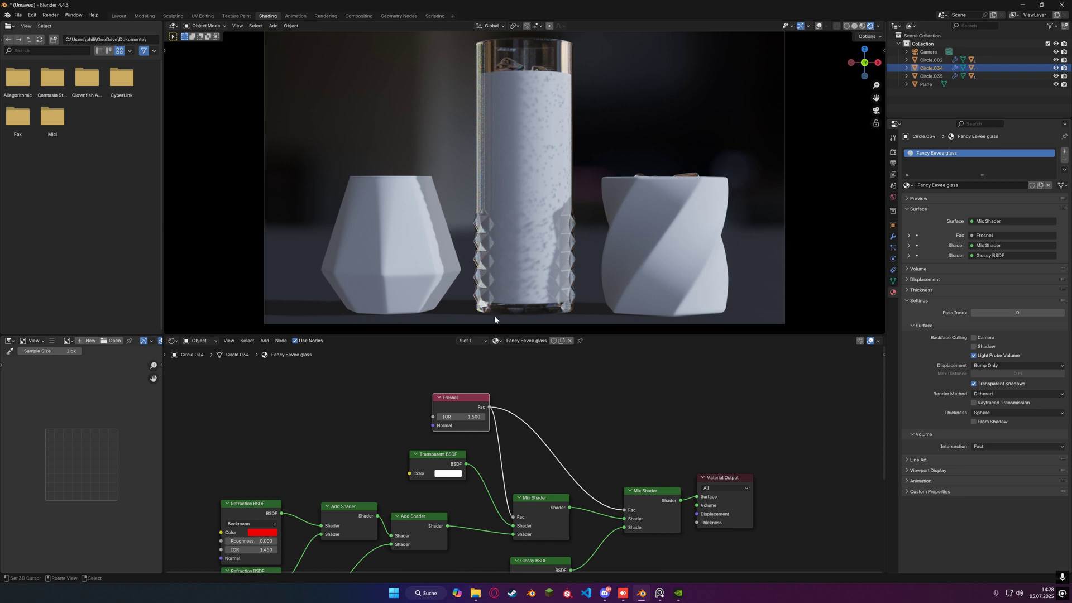
Assign the existing "Fancy Eevee glass" material to the faceted glass and the twisted glass.
{"action": "middle_click_drag", "start_coordinate": [403, 457], "coordinate": [524, 386]}
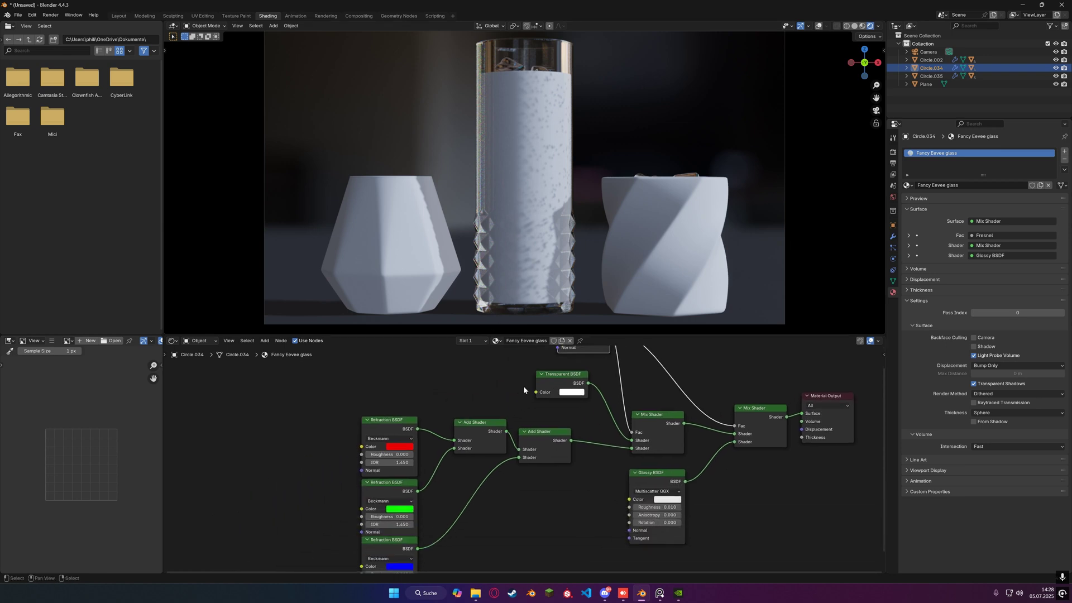
{"action": "middle_click_drag", "start_coordinate": [388, 426], "coordinate": [459, 388]}
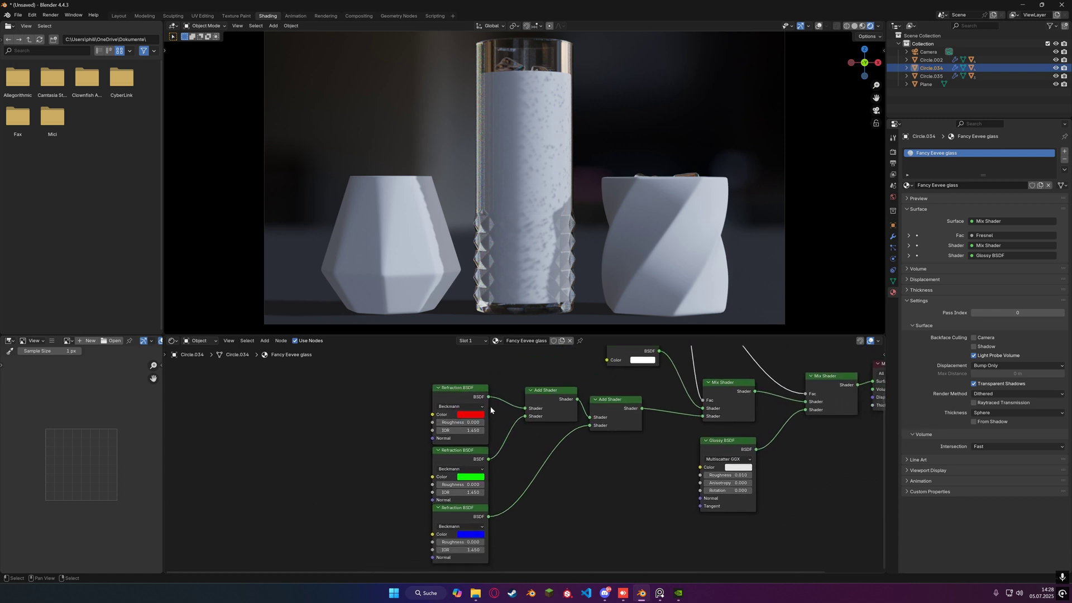
{"action": "scroll", "coordinate": [474, 380], "scroll_direction": "down", "scroll_amount": 2}
{"action": "left_click", "coordinate": [391, 245]}
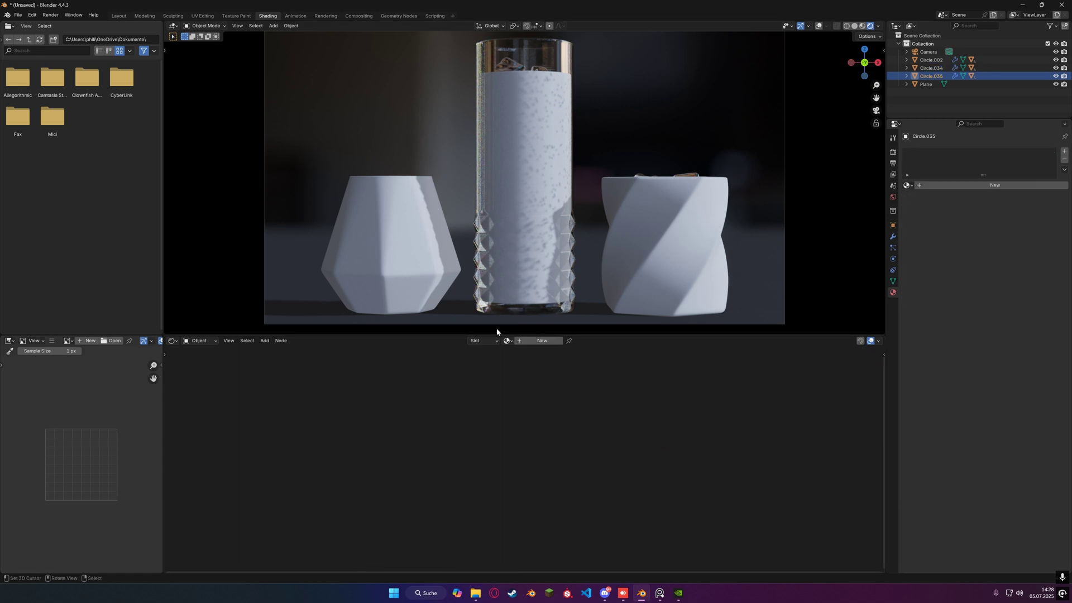
{"action": "left_click", "coordinate": [507, 341]}
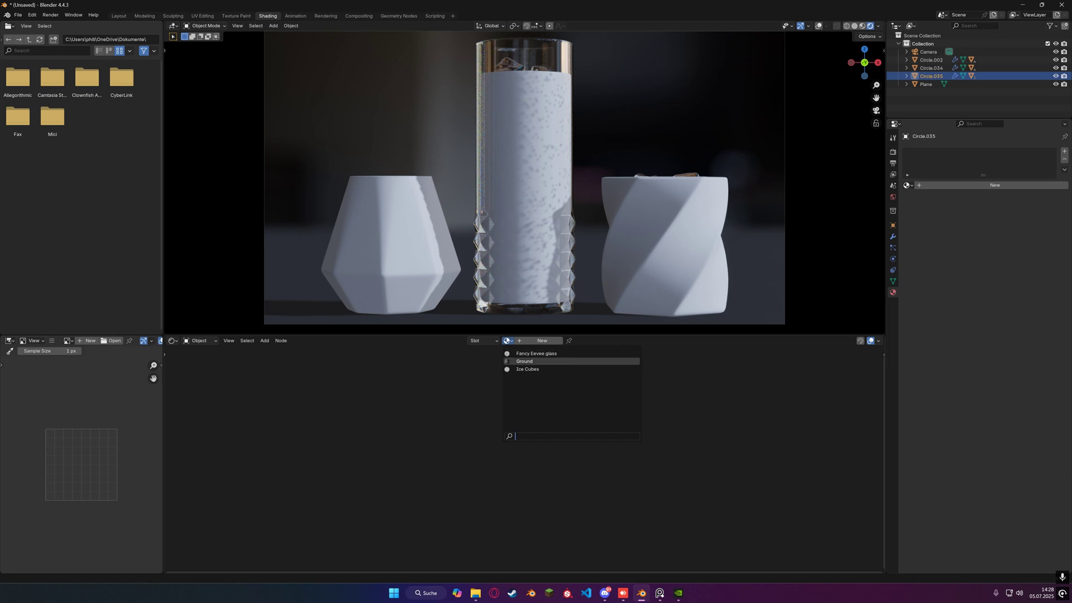
{"action": "left_click", "coordinate": [534, 353]}
{"action": "left_click", "coordinate": [623, 243]}
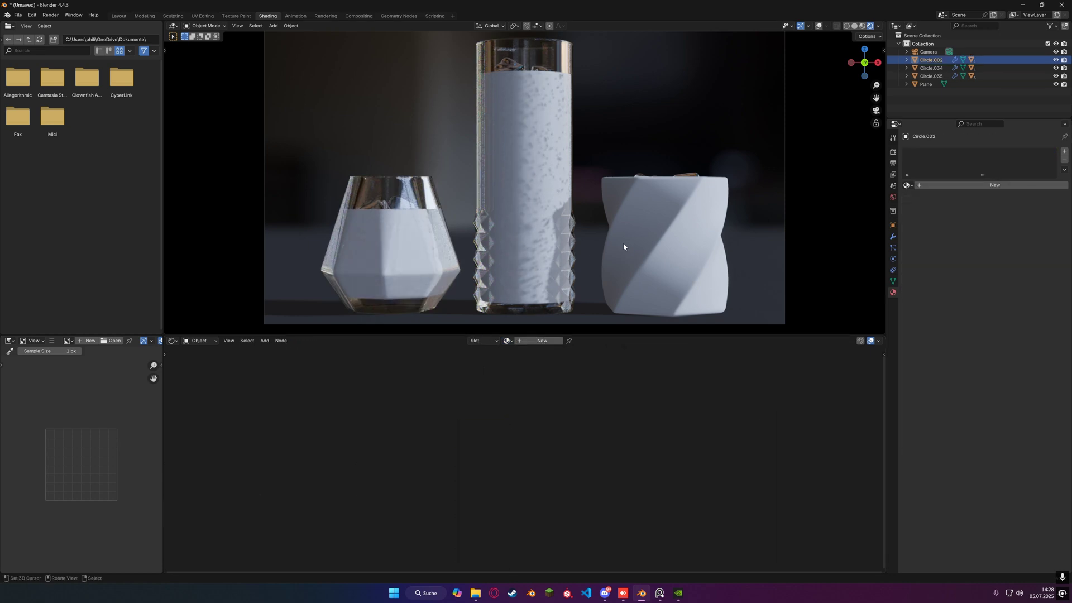
{"action": "left_click", "coordinate": [506, 340]}
{"action": "left_click", "coordinate": [525, 353]}
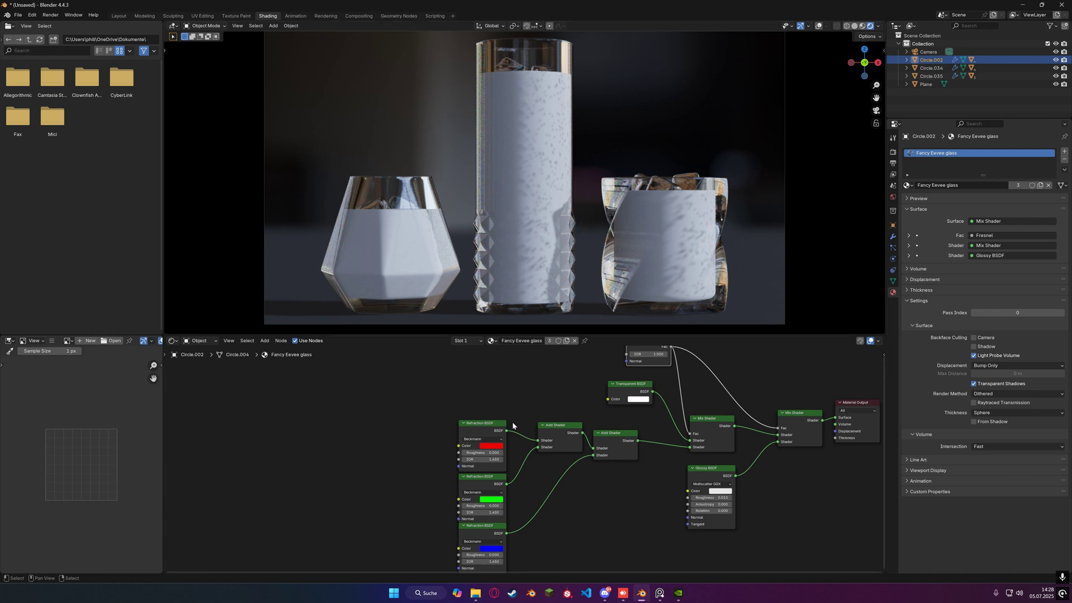
Add a Value node before the Refraction BSDFs and duplicate it twice, for three separate Value nodes.
{"action": "scroll", "coordinate": [408, 424], "scroll_direction": "left", "scroll_amount": 5}
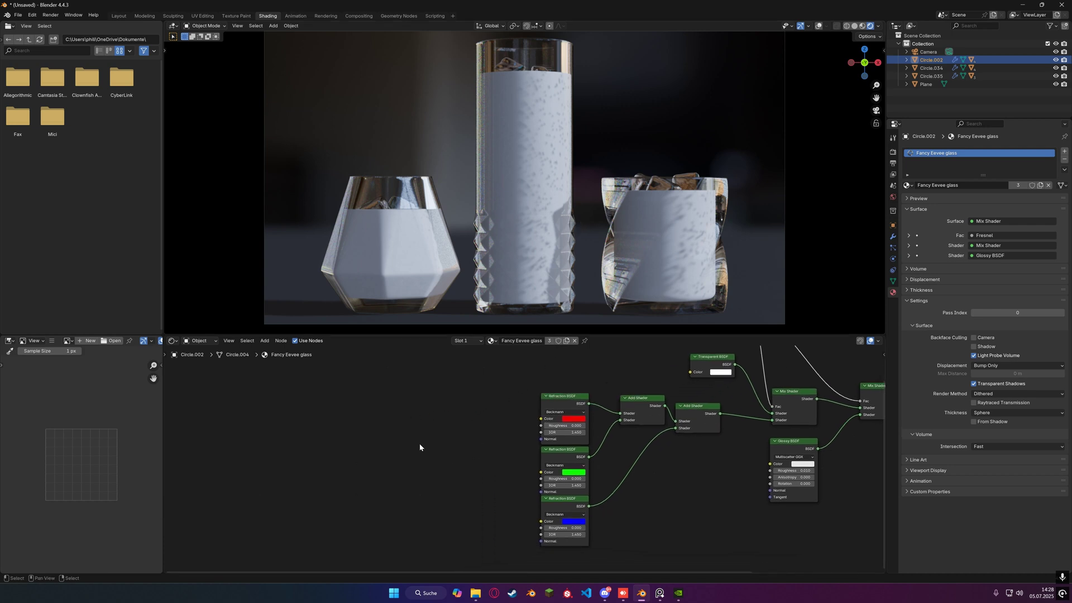
{"action": "key", "text": "shift+a"}
{"action": "type", "text": "vla"}
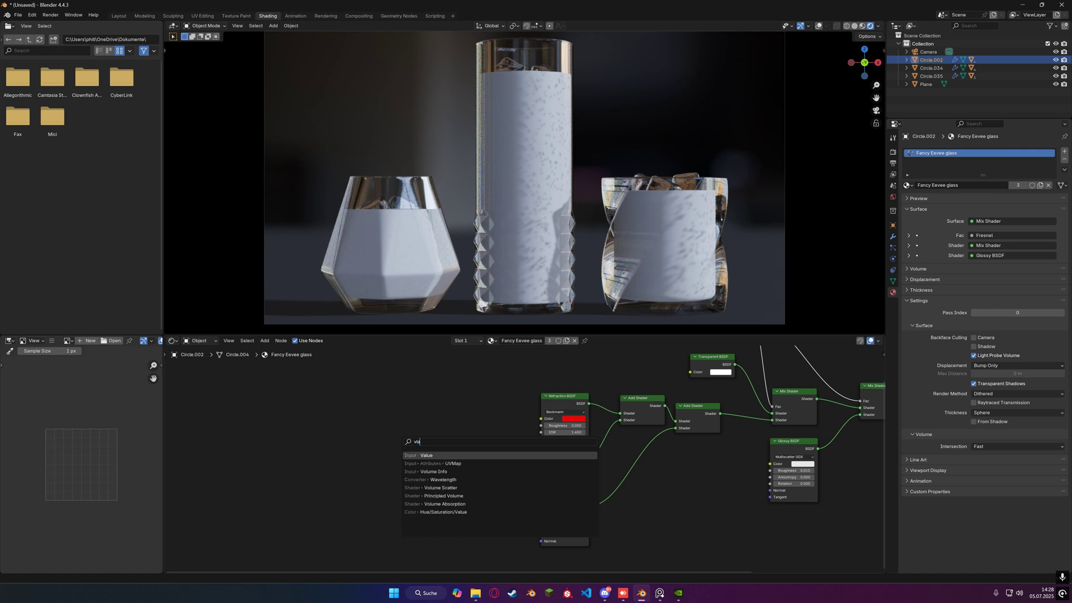
{"action": "key", "text": "Return"}
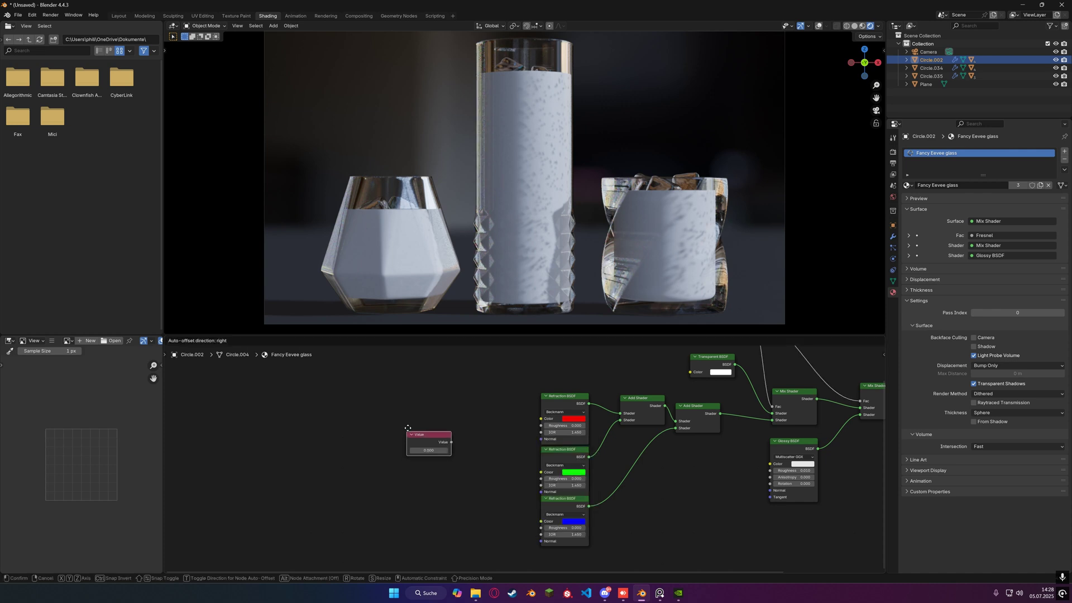
{"action": "left_click", "coordinate": [411, 403]}
{"action": "key", "text": "shift+d"}
{"action": "left_click", "coordinate": [412, 451]}
{"action": "key", "text": "shift+d"}
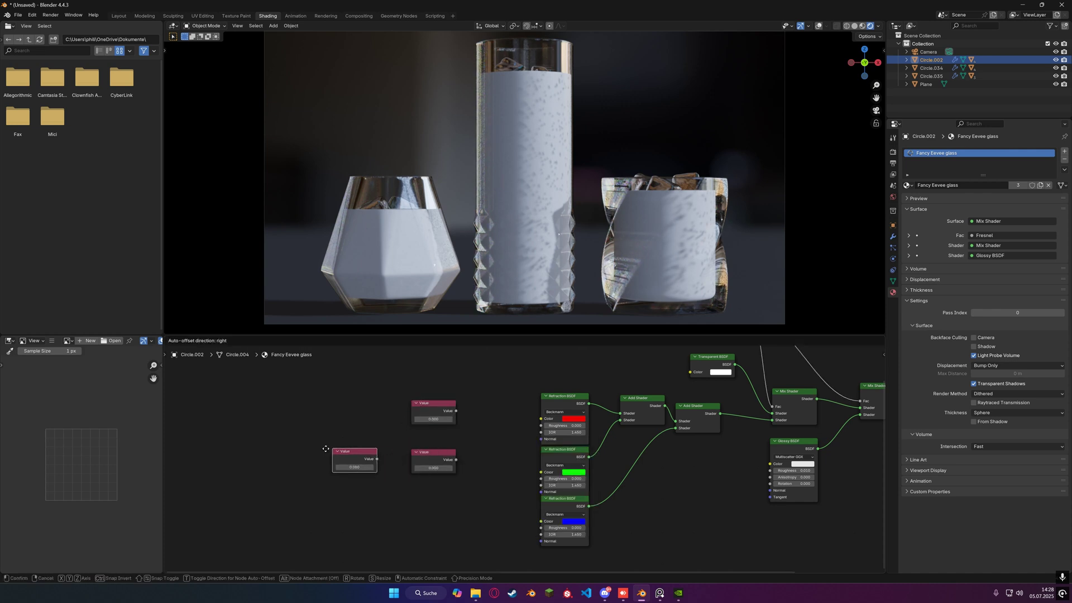
{"action": "left_click", "coordinate": [305, 449]}
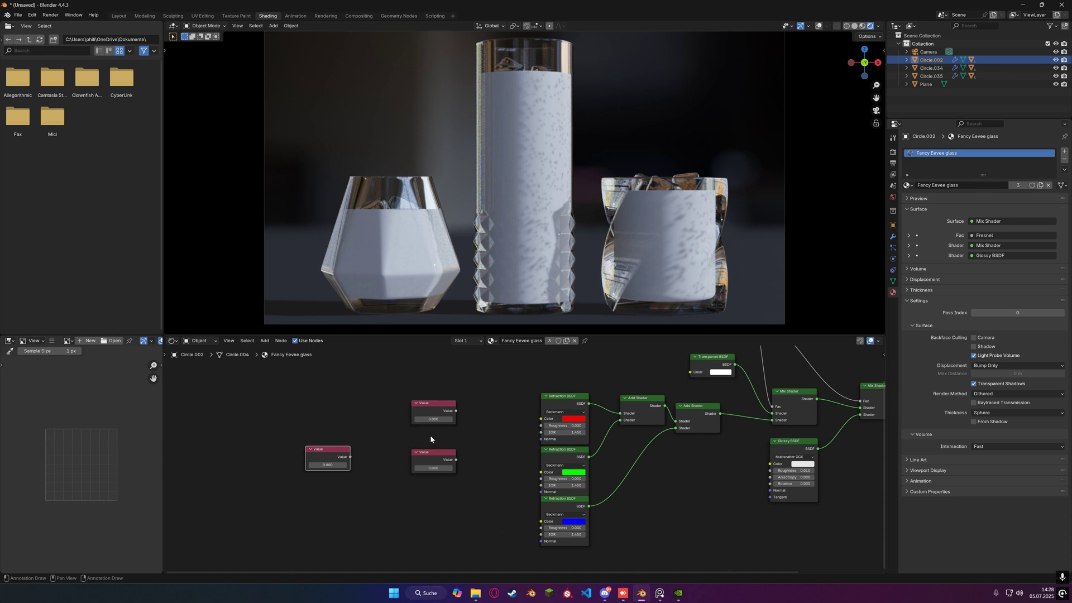
Enter the refractive index in one Value node and connect it to the IOR of all three Refraction BSDFs and the Fresnel node.
{"action": "double_click", "coordinate": [437, 423]}
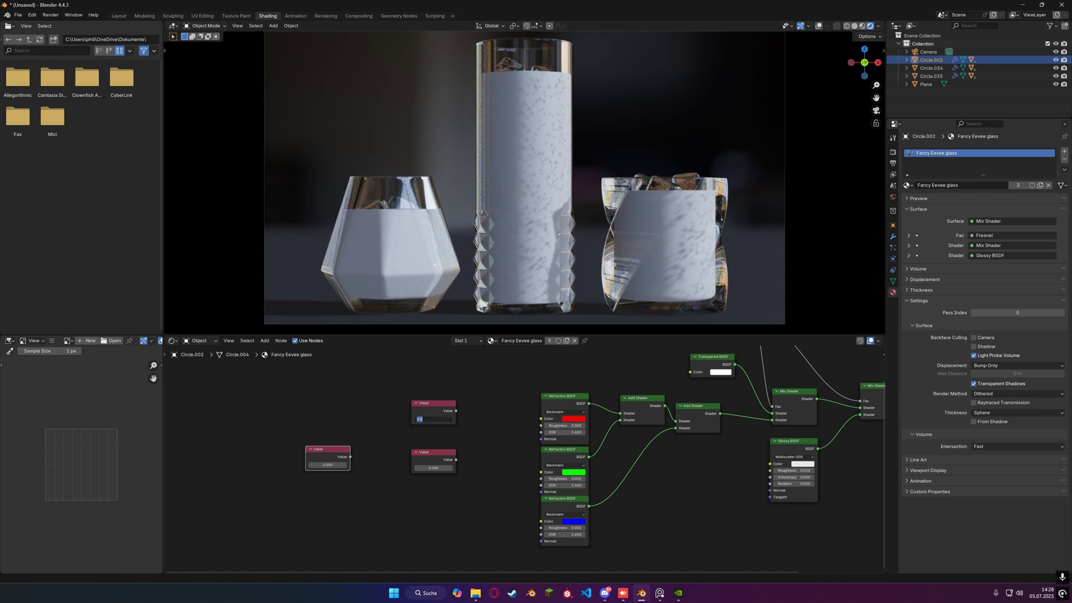
{"action": "type", "text": "1"}
{"action": "key", "text": "Return"}
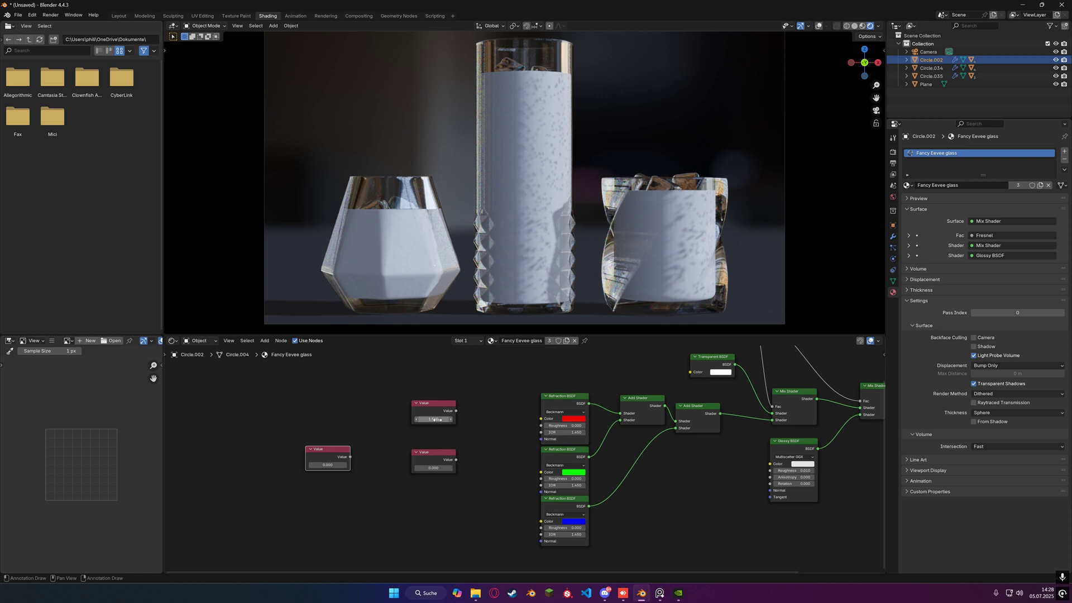
{"action": "left_click_drag", "start_coordinate": [447, 458], "coordinate": [541, 485]}
{"action": "left_click_drag", "start_coordinate": [439, 455], "coordinate": [541, 534]}
{"action": "middle_click_drag", "start_coordinate": [526, 467], "coordinate": [487, 525]}
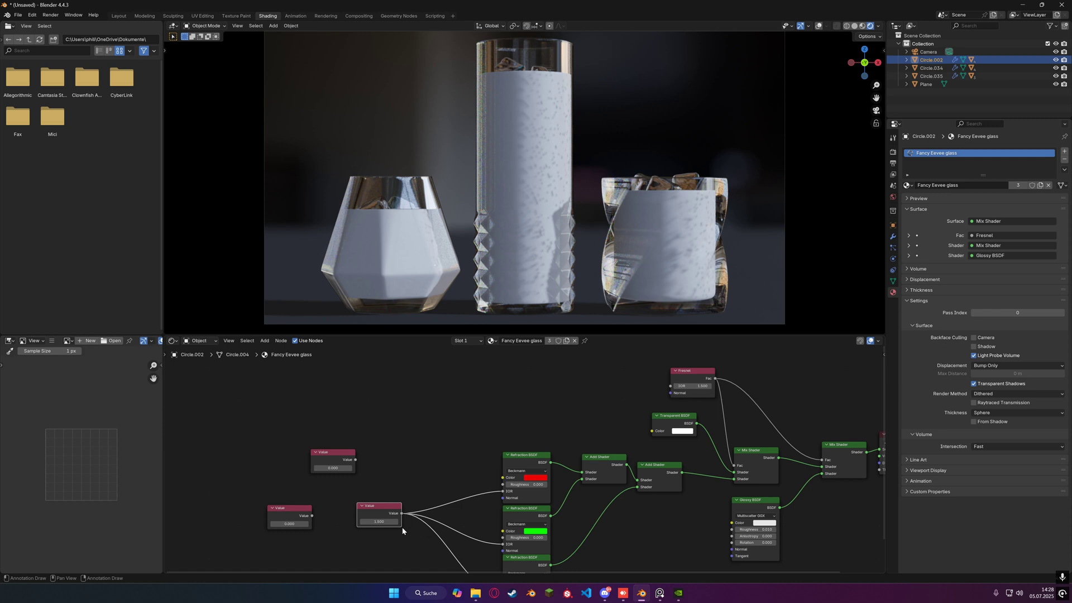
{"action": "left_click_drag", "start_coordinate": [403, 517], "coordinate": [671, 386]}
Arrange the IOR Value node and the unconnected one above it more closely, and set the upper node's value to 0.01.
{"action": "left_click_drag", "start_coordinate": [382, 509], "coordinate": [364, 510]}
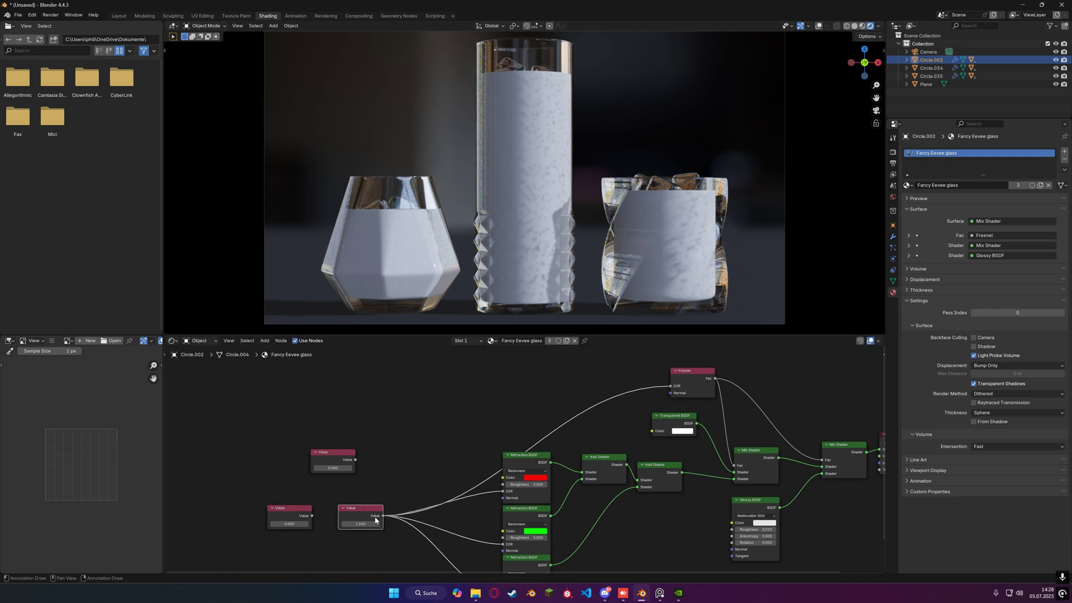
{"action": "left_click_drag", "start_coordinate": [349, 464], "coordinate": [385, 470]}
{"action": "double_click", "coordinate": [368, 474]}
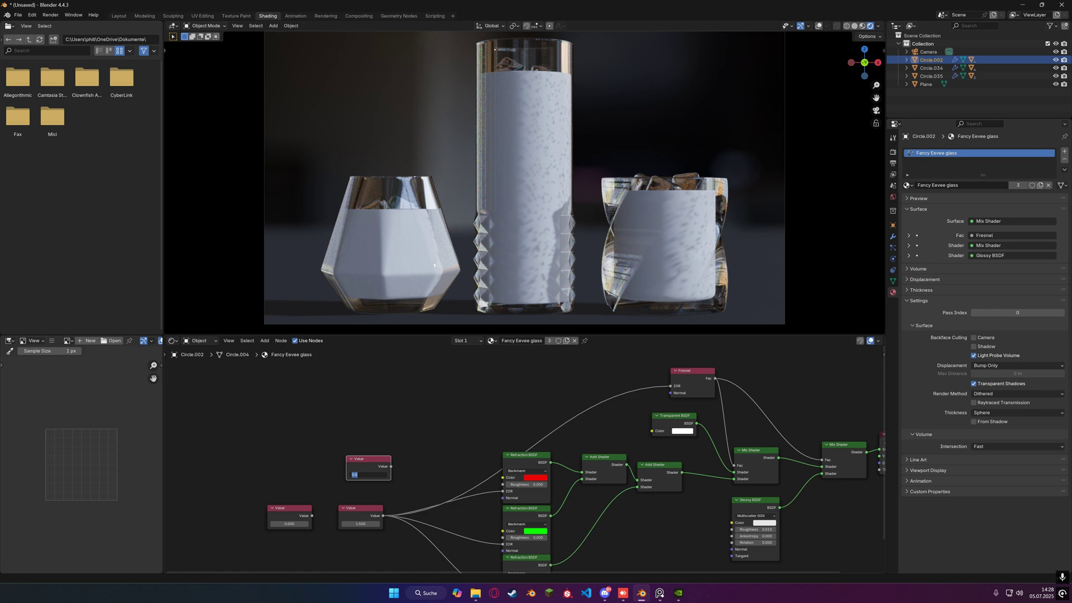
{"action": "key", "text": "BackSpace"}
{"action": "type", "text": ".01"}
{"action": "key", "text": "Return"}
Connect the 0.01 Value node to the Roughness inputs of all three Refraction BSDFs.
{"action": "middle_click_drag", "start_coordinate": [410, 464], "coordinate": [404, 382]}
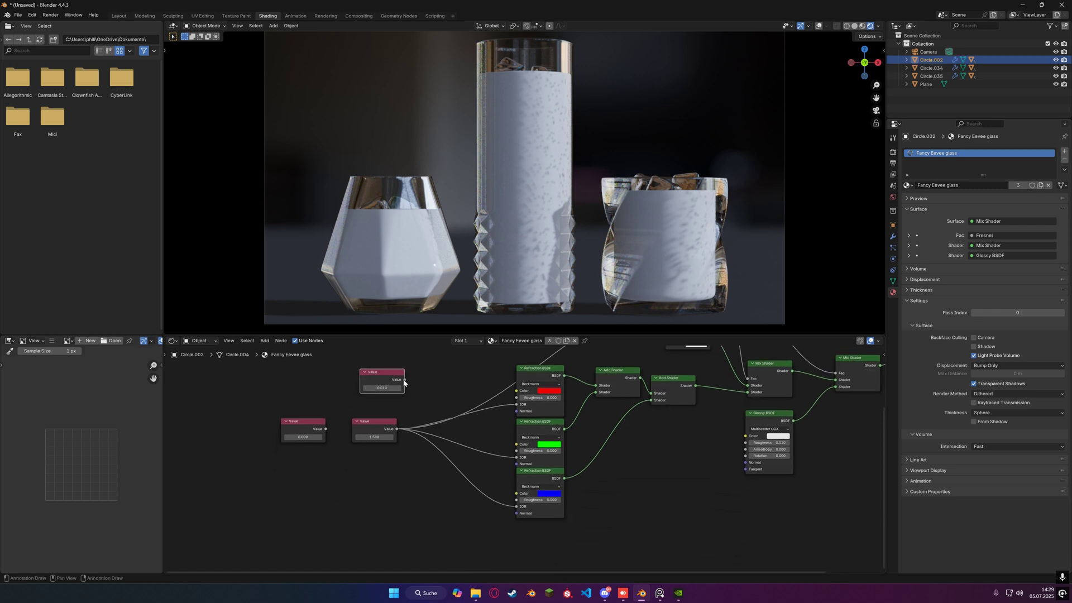
{"action": "left_click_drag", "start_coordinate": [404, 379], "coordinate": [517, 398]}
{"action": "left_click_drag", "start_coordinate": [405, 380], "coordinate": [516, 499]}
{"action": "middle_click_drag", "start_coordinate": [481, 395], "coordinate": [420, 454]}
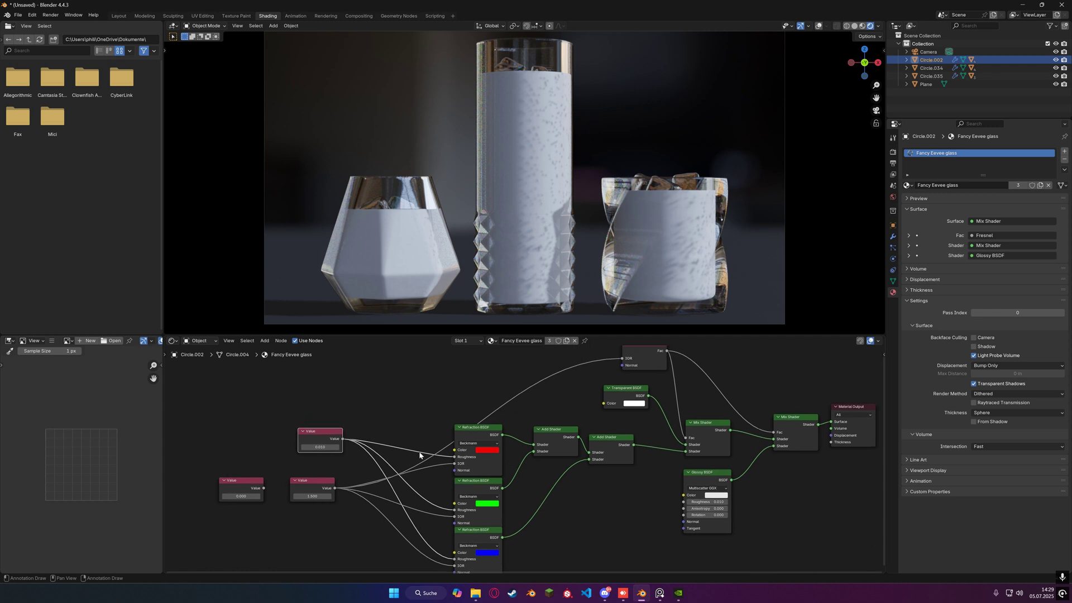
Connect the roughness Value node to the Glossy BSDF's Roughness, test higher values in it, and set it back to 0.01.
{"action": "left_click_drag", "start_coordinate": [343, 438], "coordinate": [683, 501]}
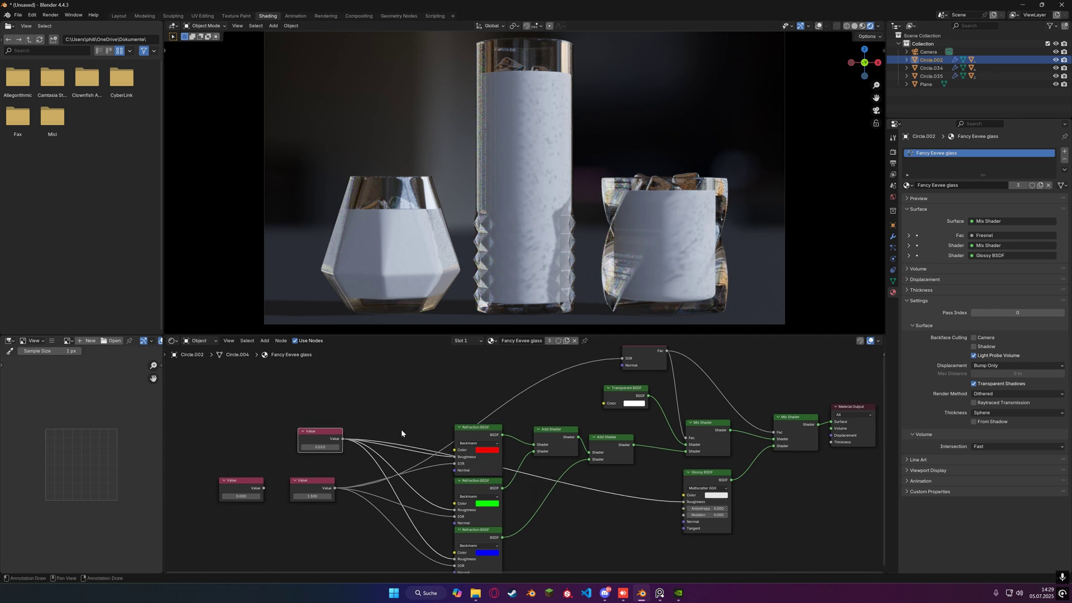
{"action": "left_click", "coordinate": [337, 447]}
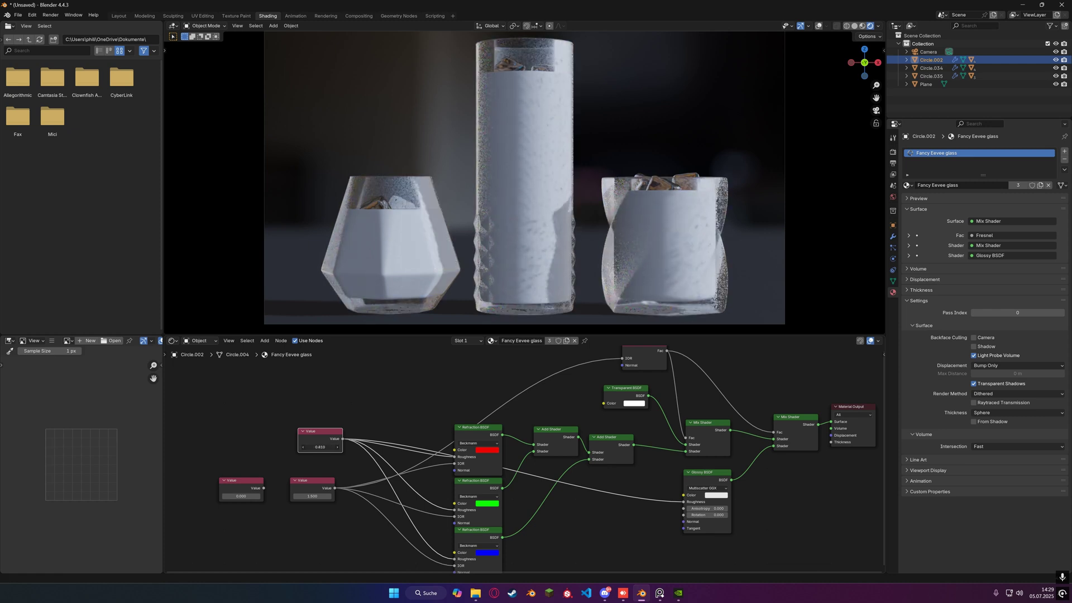
{"action": "left_click_drag", "start_coordinate": [320, 447], "coordinate": [341, 447]}
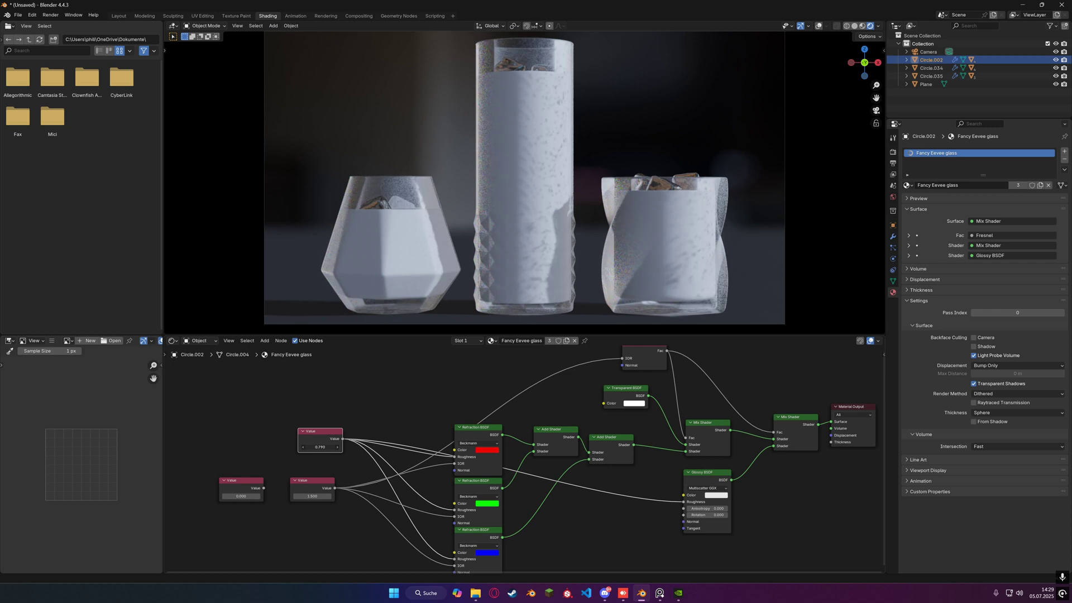
{"action": "left_click", "coordinate": [319, 447]}
{"action": "type", "text": "0.01"}
{"action": "key", "text": "Return"}
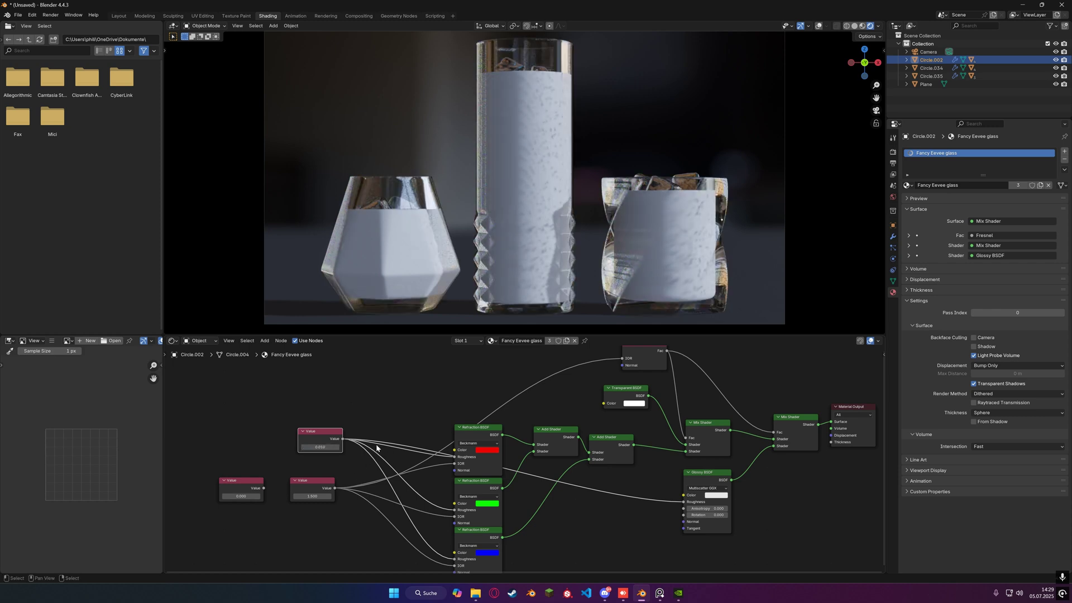
Add a Math node set to Add near the unconnected Value node and place a duplicate of it below.
{"action": "scroll", "coordinate": [355, 481], "scroll_direction": "up", "scroll_amount": 2}
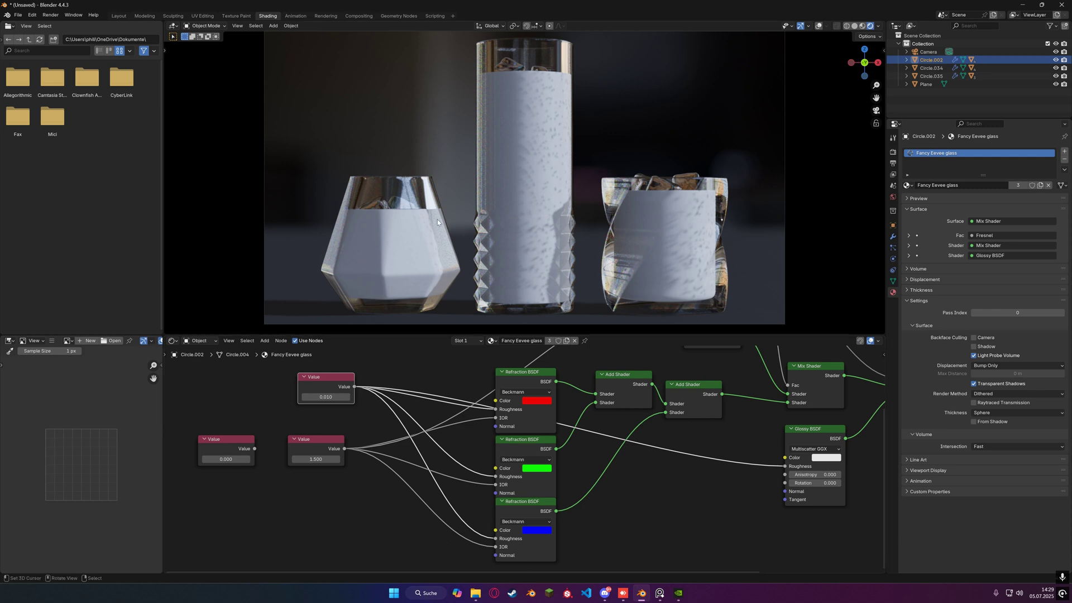
{"action": "middle_click_drag", "start_coordinate": [393, 473], "coordinate": [526, 475]}
{"action": "left_click_drag", "start_coordinate": [340, 447], "coordinate": [366, 418]}
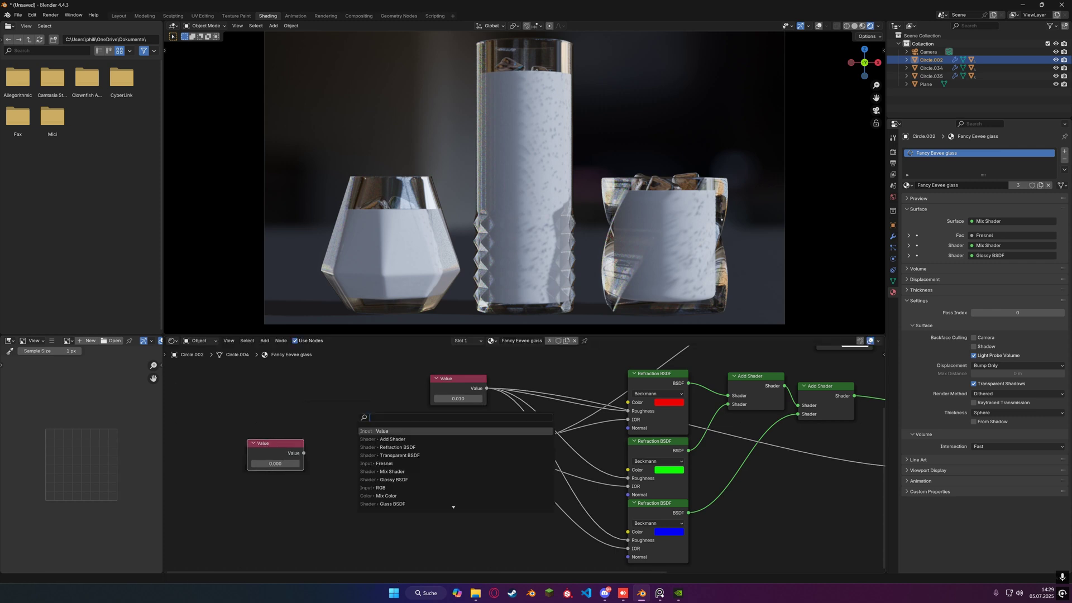
{"action": "type", "text": "add"}
{"action": "key", "text": "Return"}
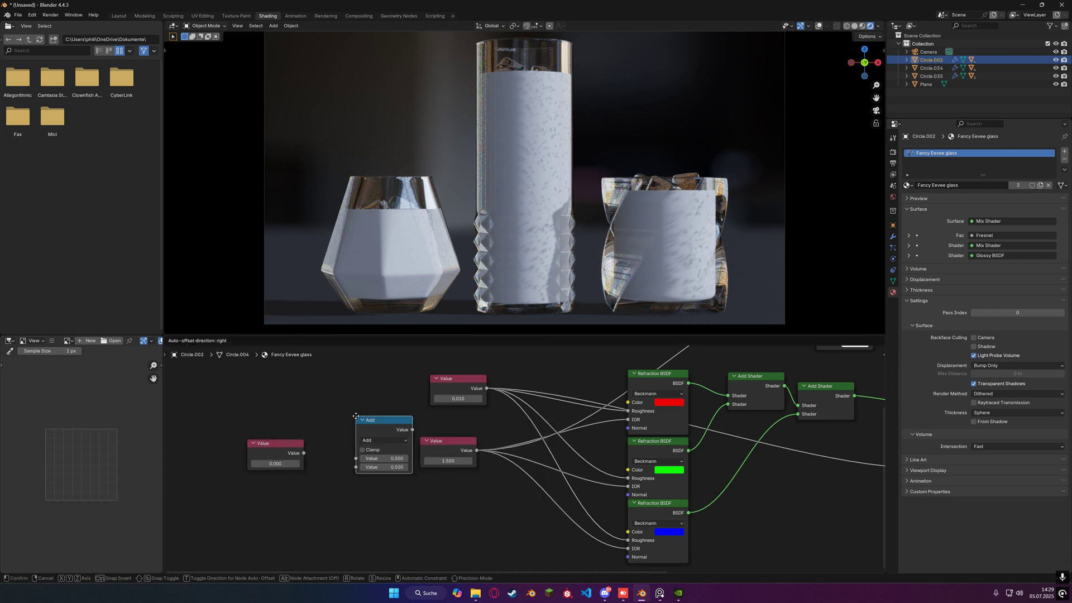
{"action": "left_click", "coordinate": [343, 371]}
{"action": "key", "text": "shift+d"}
{"action": "left_click", "coordinate": [370, 515]}
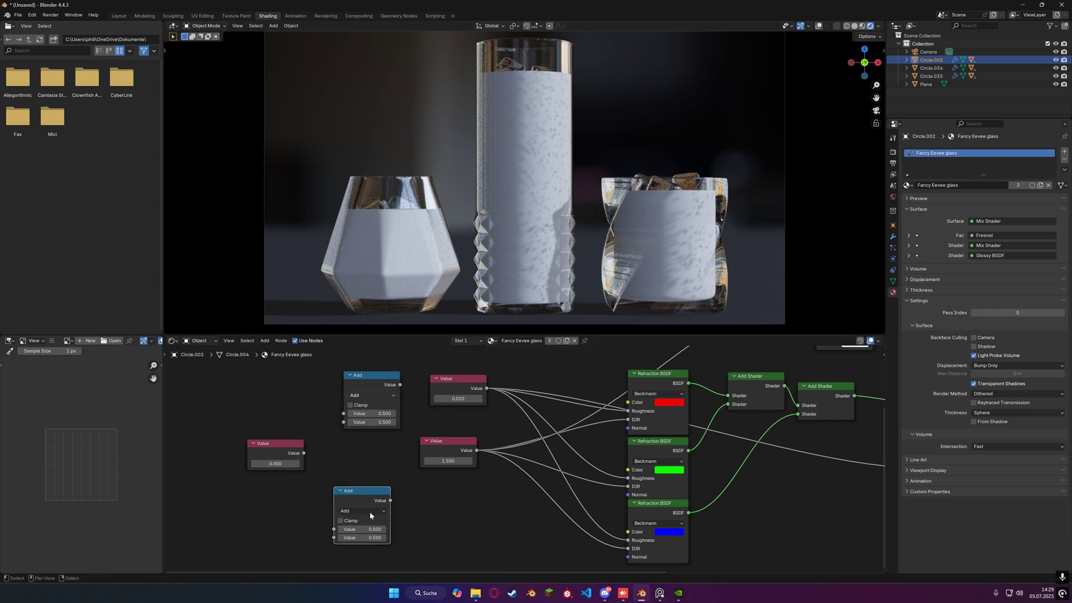
Change the duplicated Math node to Subtract and connect the unconnected Value node to the second inputs of both Math nodes.
{"action": "left_click", "coordinate": [370, 512]}
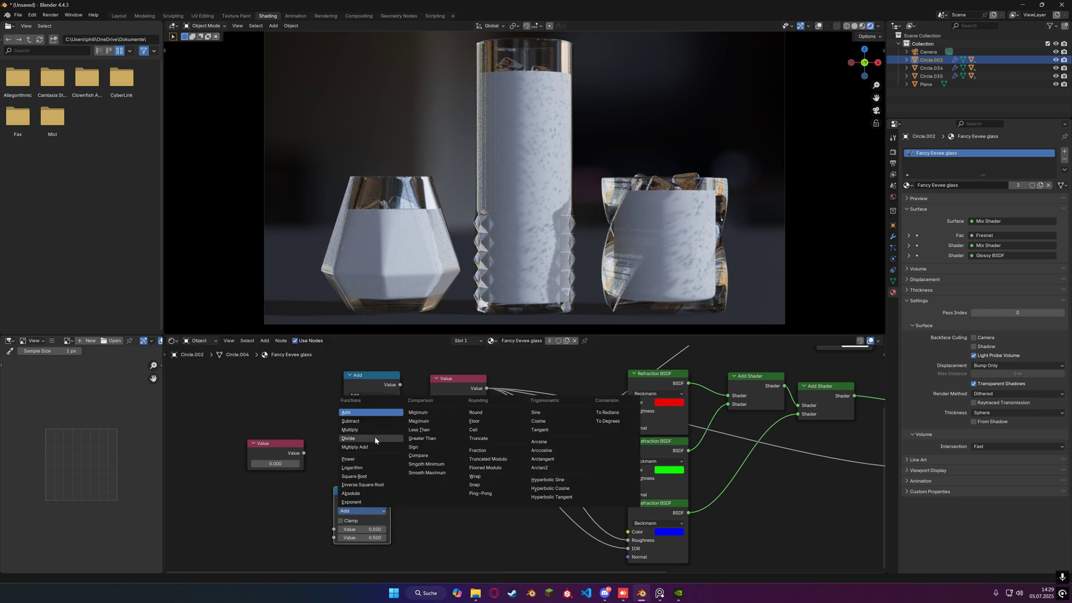
{"action": "left_click", "coordinate": [370, 421]}
{"action": "left_click_drag", "start_coordinate": [303, 453], "coordinate": [334, 538]}
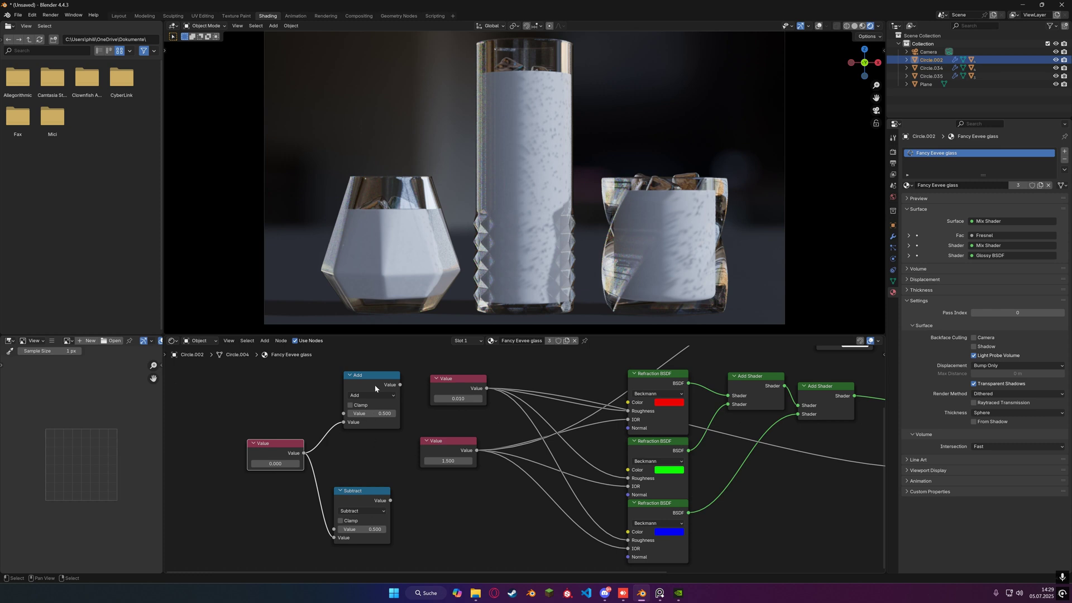
Move the Add node above and the Subtract node below the links between the Value nodes and the Refraction BSDFs.
{"action": "middle_click_drag", "start_coordinate": [440, 444], "coordinate": [360, 494]}
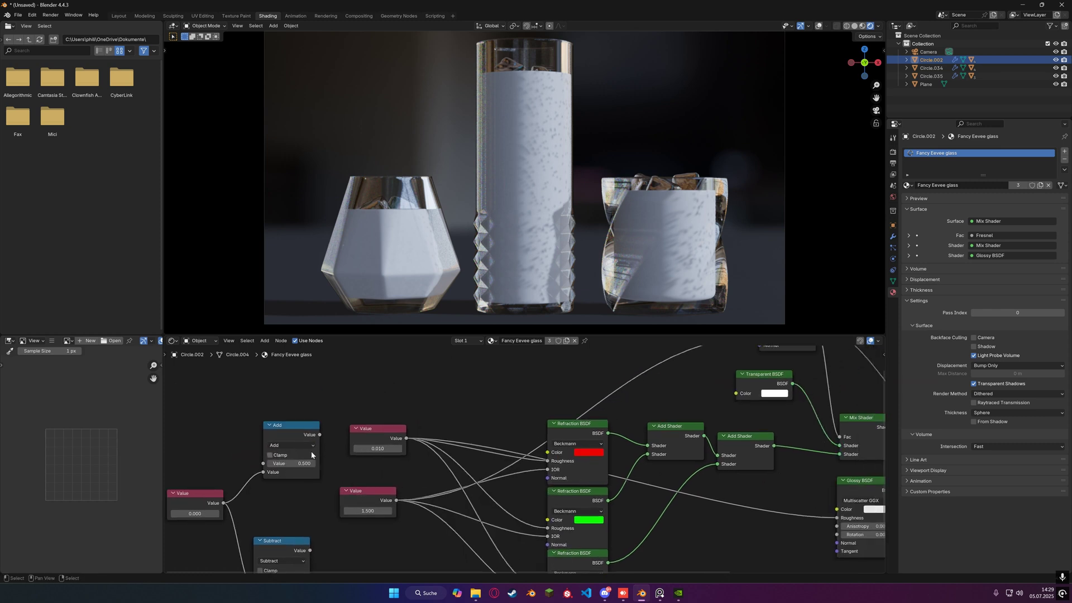
{"action": "left_click_drag", "start_coordinate": [291, 424], "coordinate": [475, 366]}
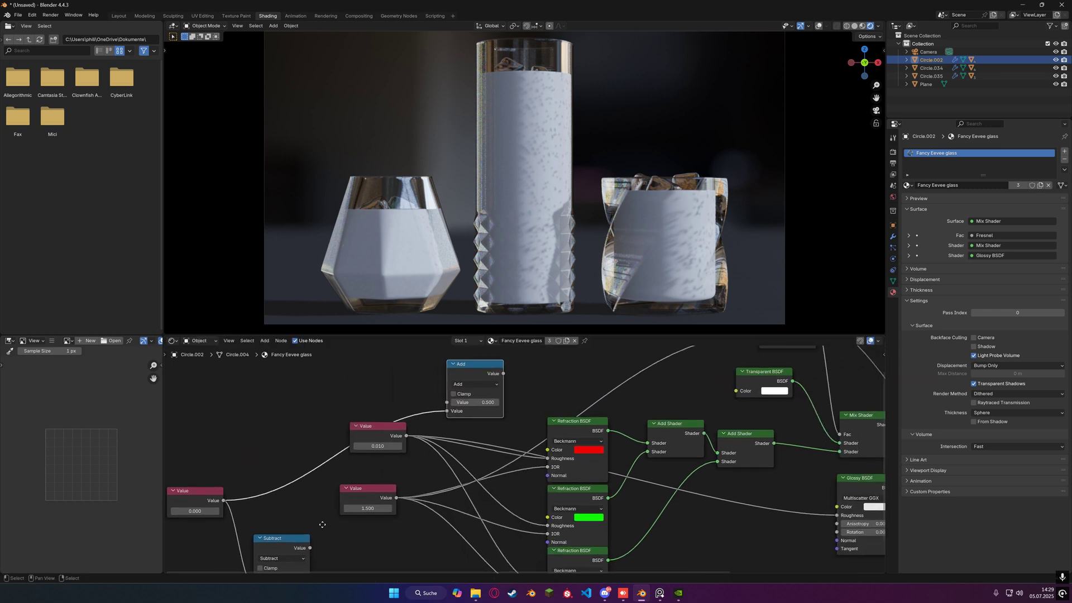
{"action": "middle_click_drag", "start_coordinate": [293, 546], "coordinate": [277, 490]}
{"action": "left_click_drag", "start_coordinate": [277, 490], "coordinate": [429, 518]}
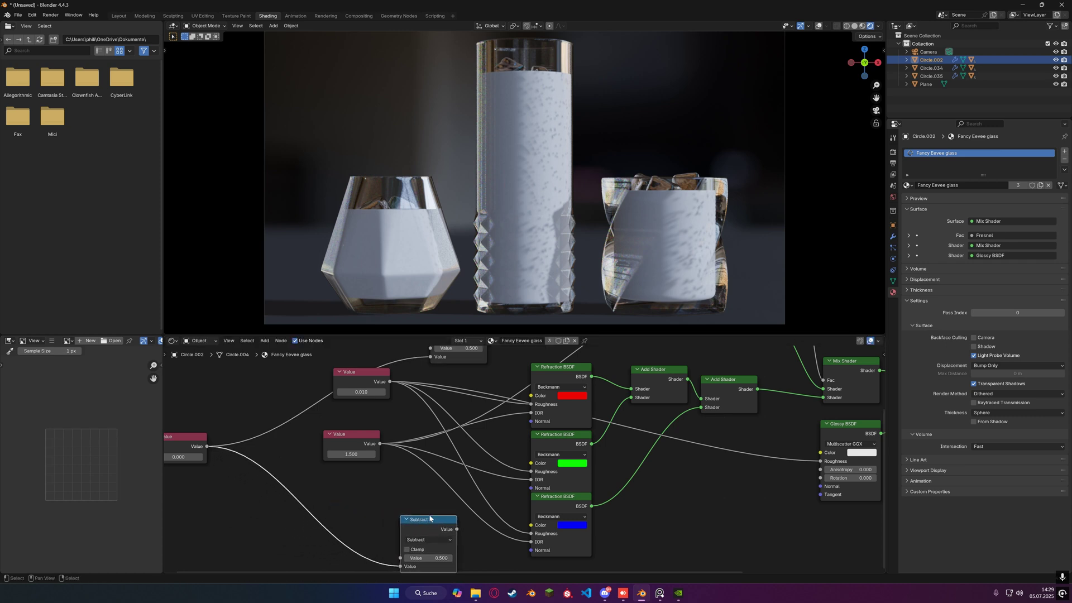
Connect the 1.5 IOR Value node to the first inputs of the Subtract and Add nodes.
{"action": "left_click_drag", "start_coordinate": [379, 444], "coordinate": [400, 558]}
{"action": "middle_click_drag", "start_coordinate": [383, 448], "coordinate": [367, 491]}
{"action": "left_click_drag", "start_coordinate": [366, 486], "coordinate": [414, 390]}
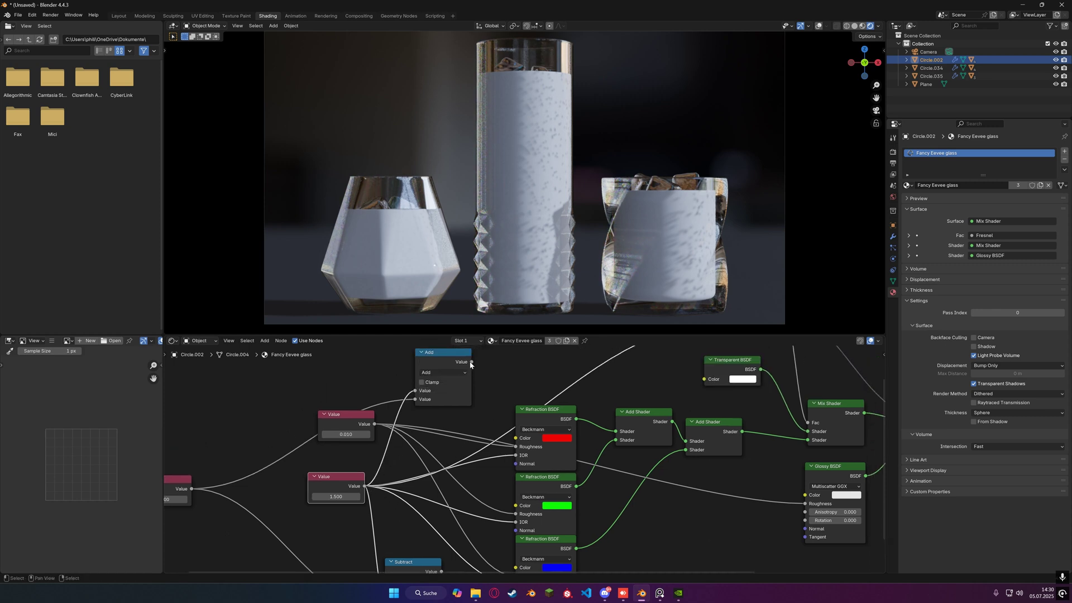
Connect the Add result to the red Refraction BSDF's IOR and the Subtract result to the blue one's IOR.
{"action": "left_click_drag", "start_coordinate": [471, 362], "coordinate": [518, 457]}
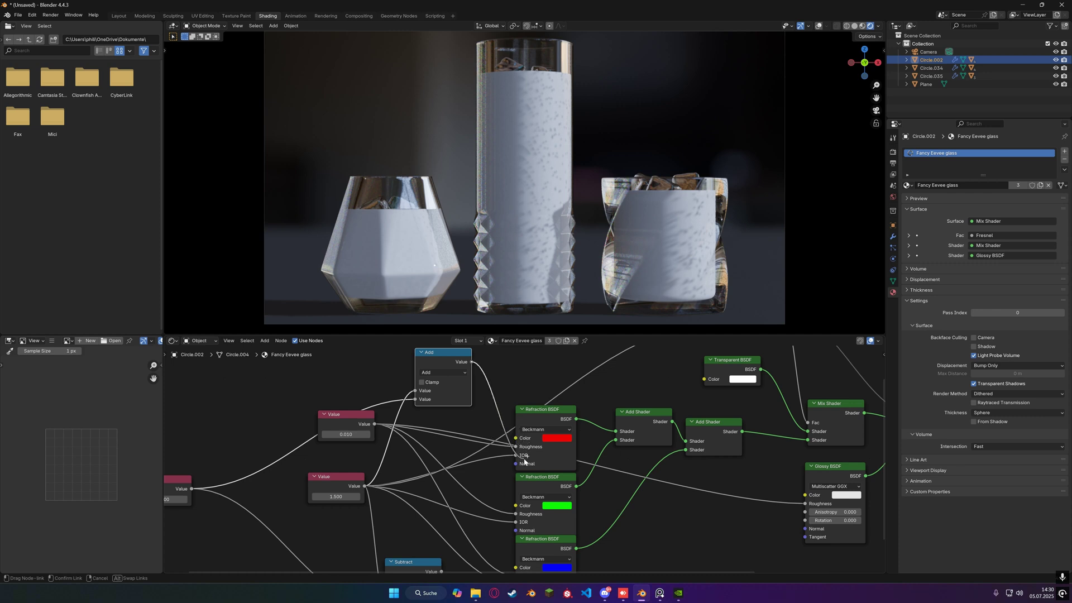
{"action": "middle_click_drag", "start_coordinate": [454, 565], "coordinate": [463, 497]}
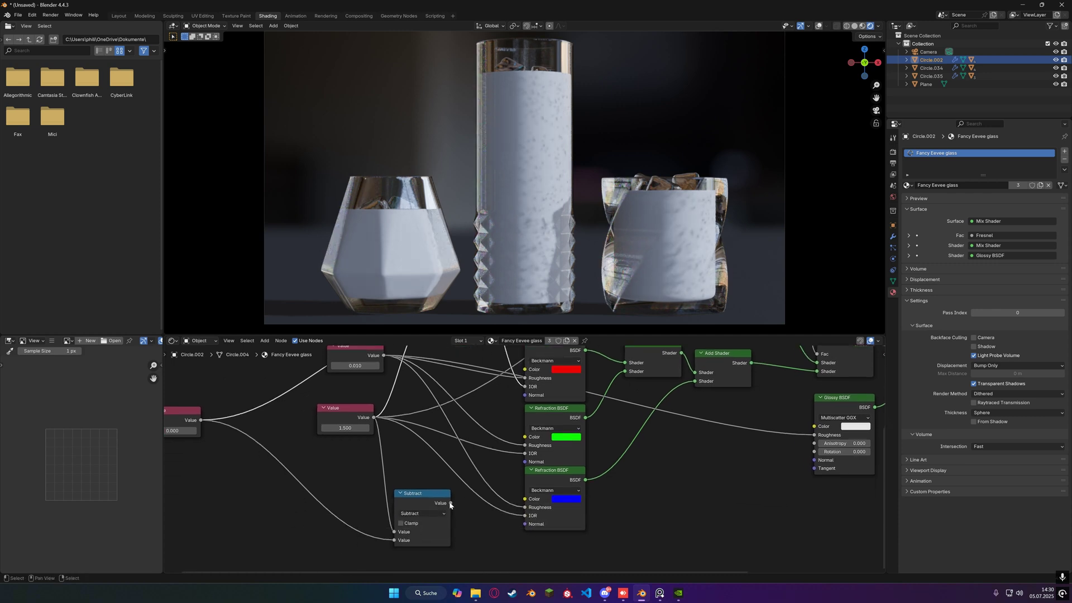
{"action": "left_click_drag", "start_coordinate": [450, 503], "coordinate": [525, 518]}
{"action": "middle_click_drag", "start_coordinate": [395, 442], "coordinate": [437, 461]}
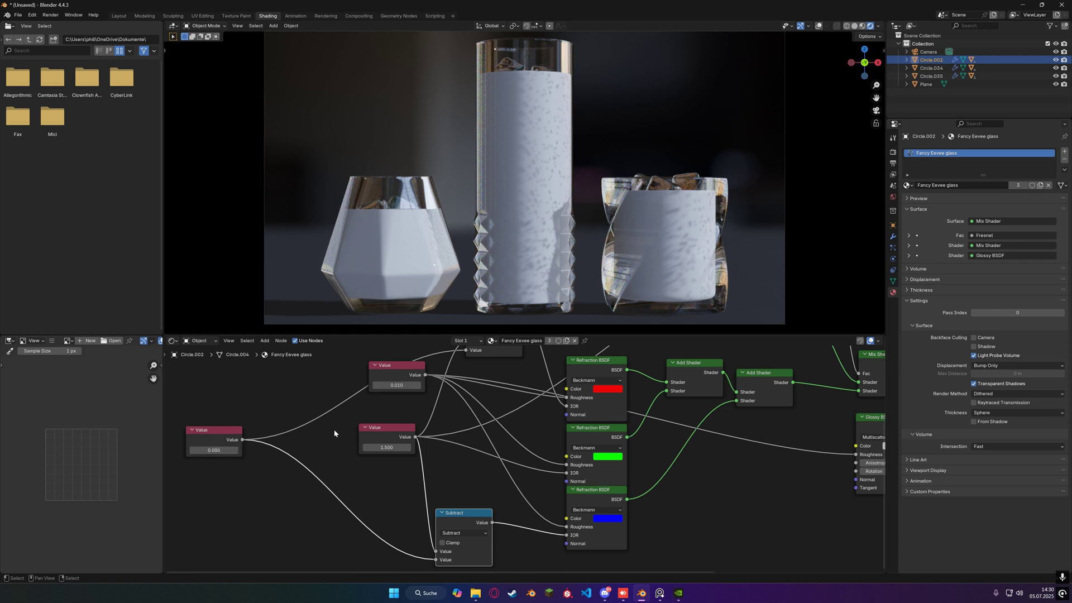
Set the Value node that feeds the second inputs of the Add and Subtract nodes to 0.05.
{"action": "middle_click_drag", "start_coordinate": [335, 433], "coordinate": [311, 488]}
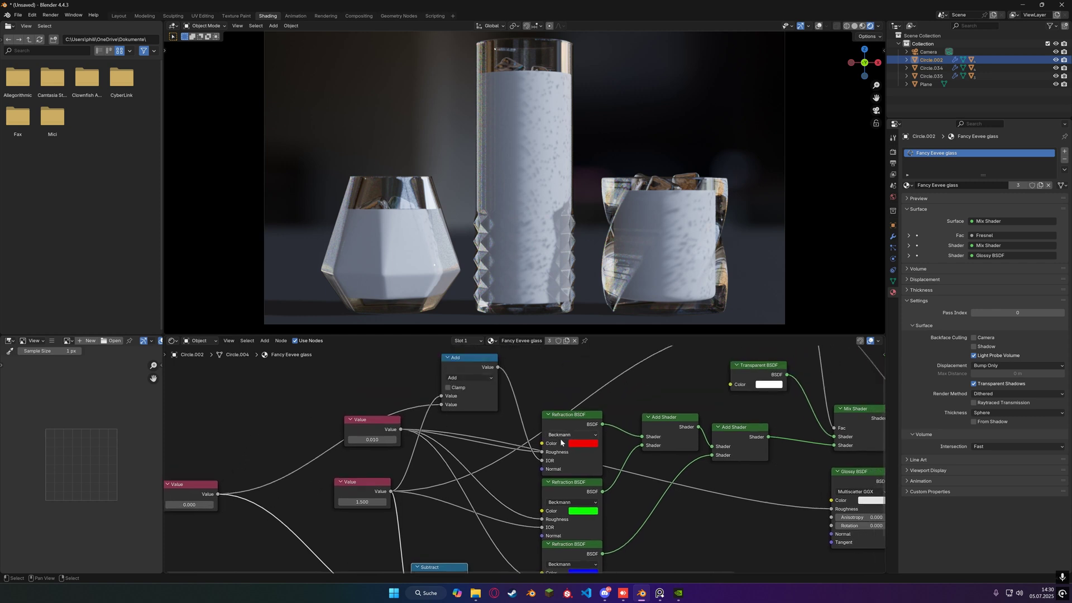
{"action": "middle_click_drag", "start_coordinate": [561, 442], "coordinate": [584, 469]}
{"action": "left_click", "coordinate": [313, 425]}
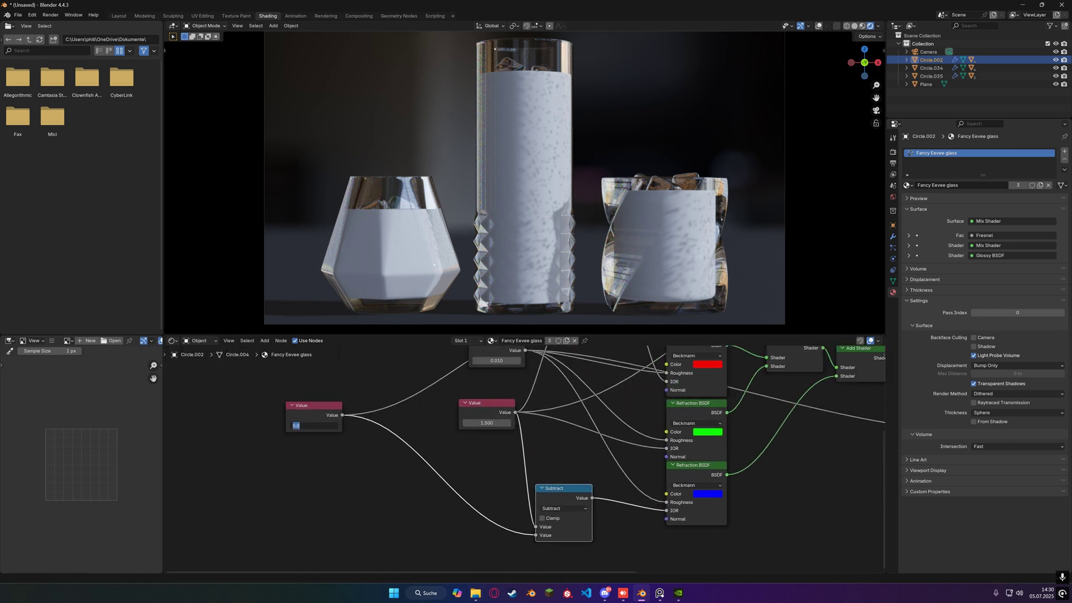
{"action": "key", "text": "BackSpace"}
{"action": "type", "text": ".05"}
{"action": "key", "text": "Return"}
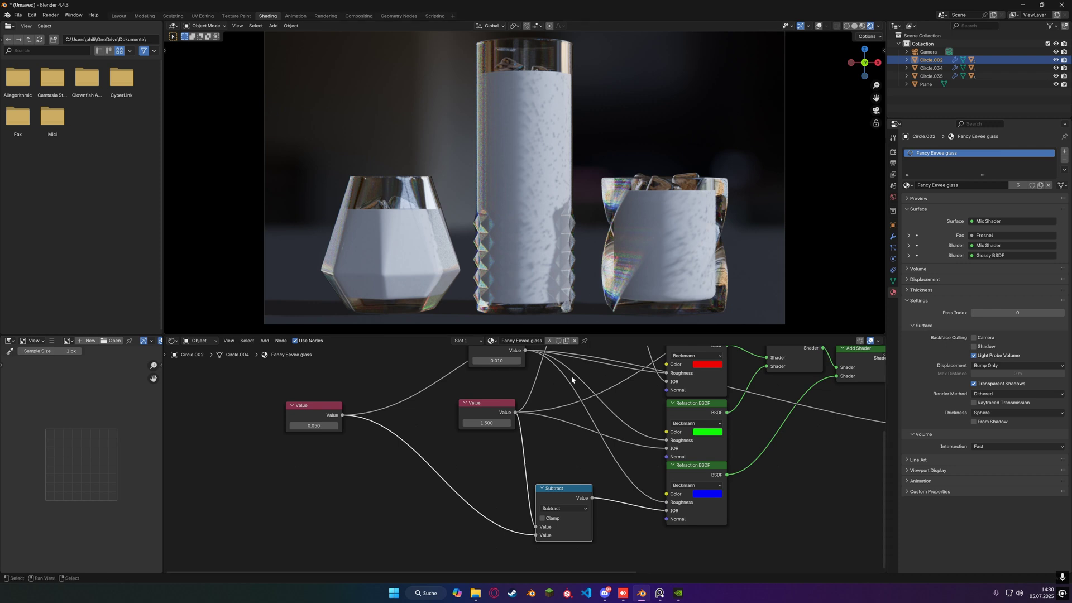
Try 0.01 in the Value node feeding the Add and Subtract nodes, and restore it to 0.05.
{"action": "left_click", "coordinate": [313, 425]}
{"action": "key", "text": "BackSpace"}
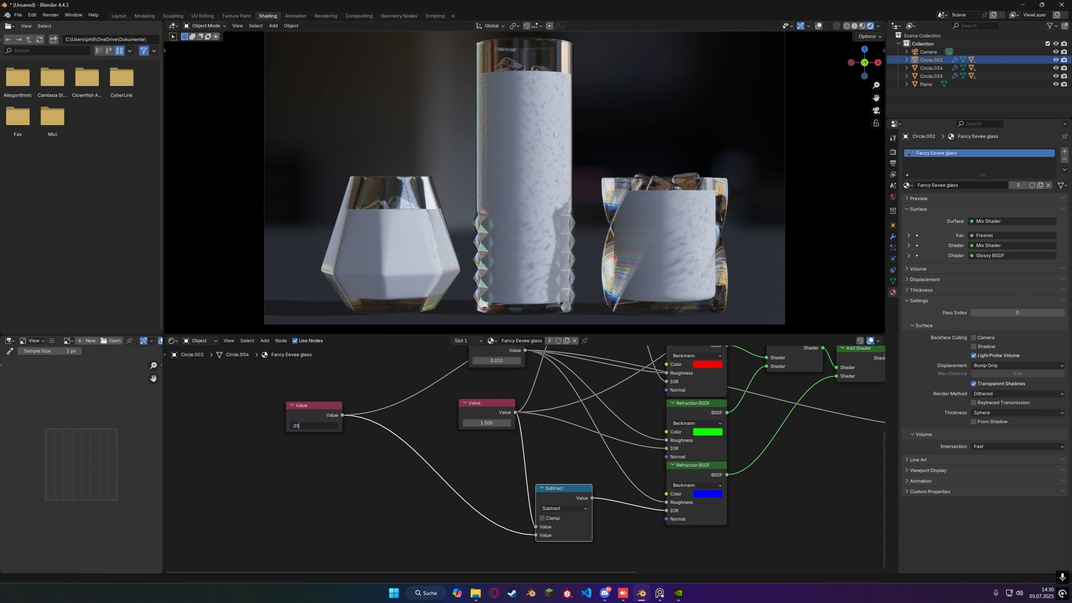
{"action": "type", "text": ".01"}
{"action": "key", "text": "Return"}
{"action": "left_click", "coordinate": [304, 424]}
{"action": "key", "text": "BackSpace"}
{"action": "key", "text": "Return"}
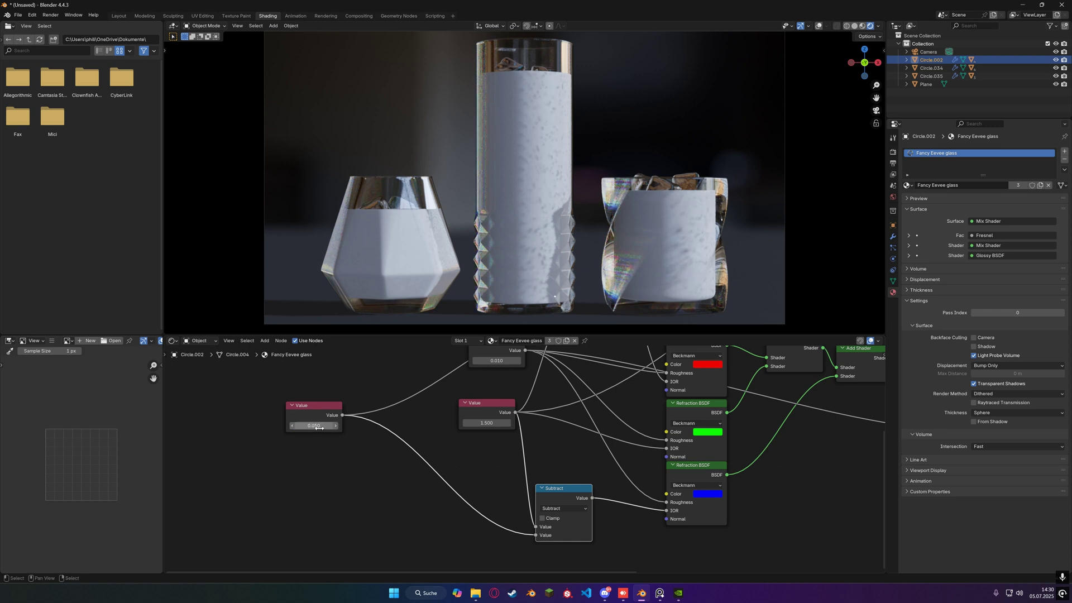
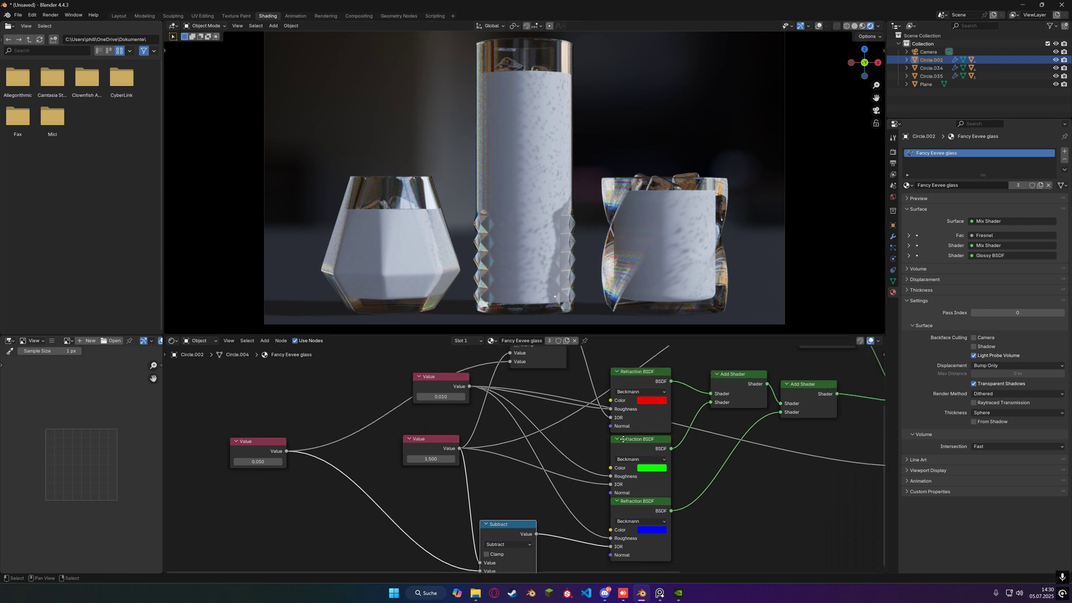
{"action": "middle_click_drag", "start_coordinate": [378, 458], "coordinate": [426, 432]}
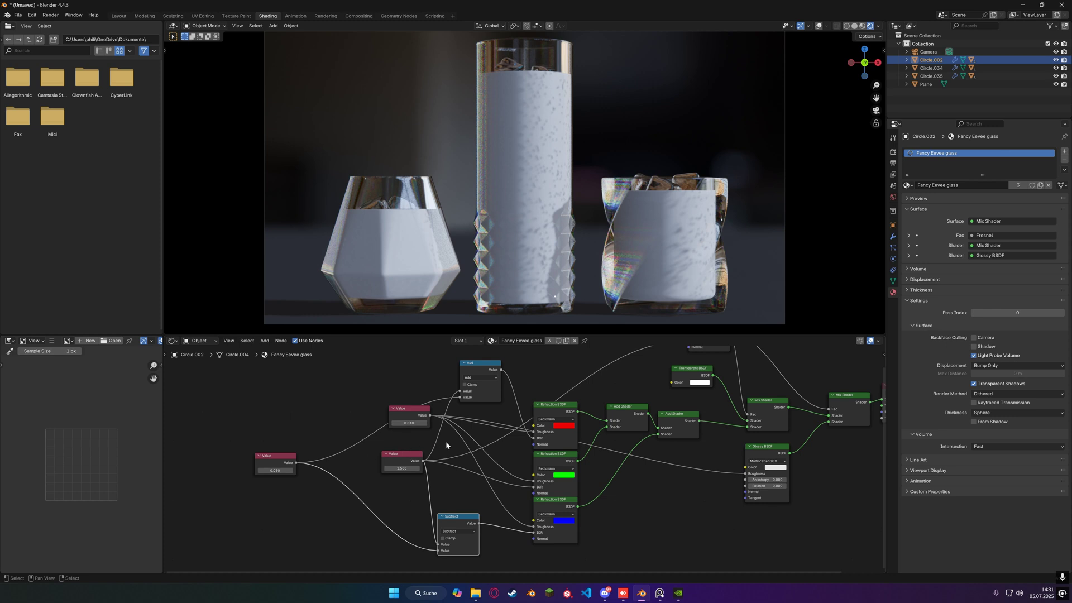
{"action": "middle_click_drag", "start_coordinate": [695, 459], "coordinate": [558, 483]}
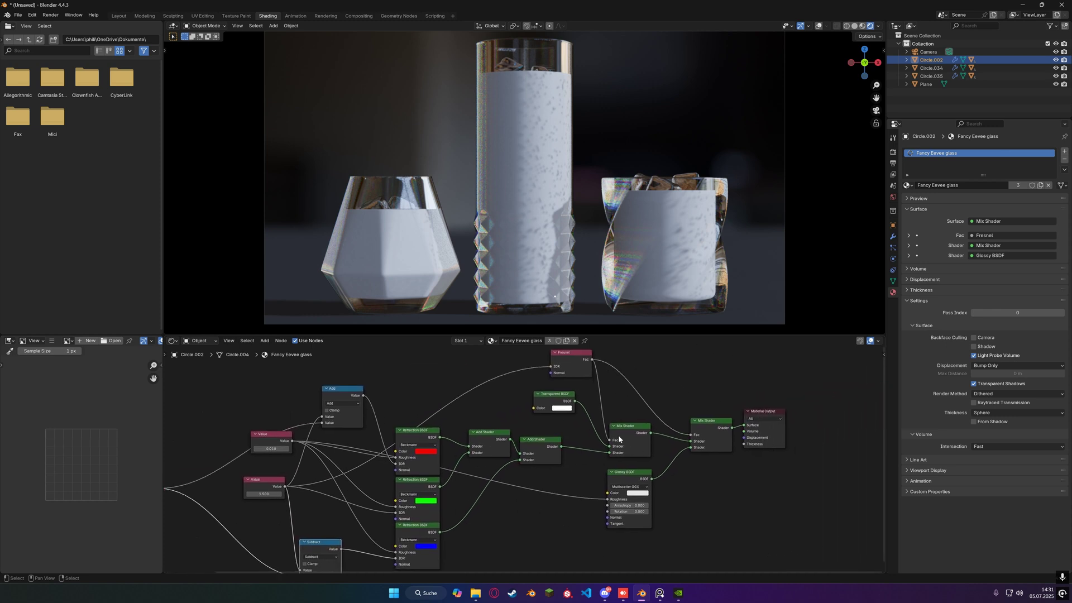
{"action": "scroll", "coordinate": [511, 397], "scroll_direction": "down", "scroll_amount": 2}
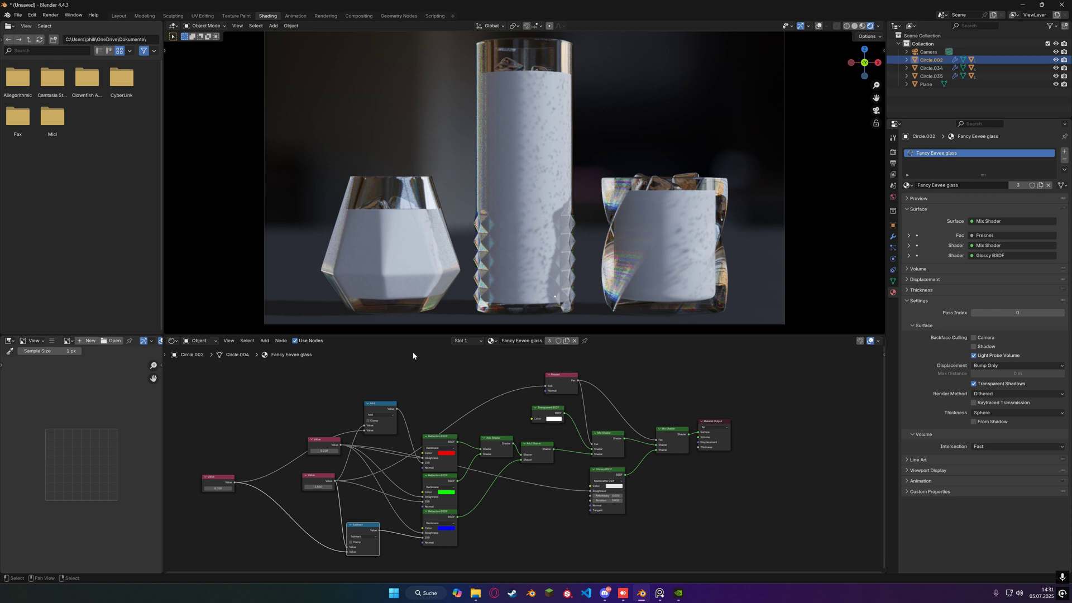
{"action": "key", "text": "alt+Tab"}
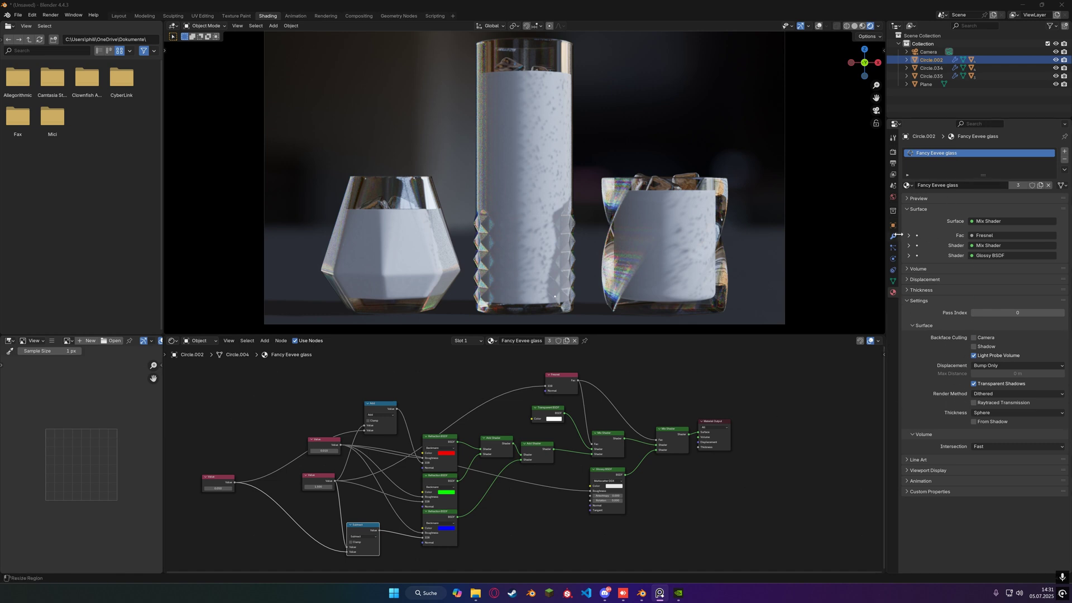
Enable Raytraced Transmission in the surface settings of the Fancy Eevee glass material.
{"action": "left_click", "coordinate": [894, 296]}
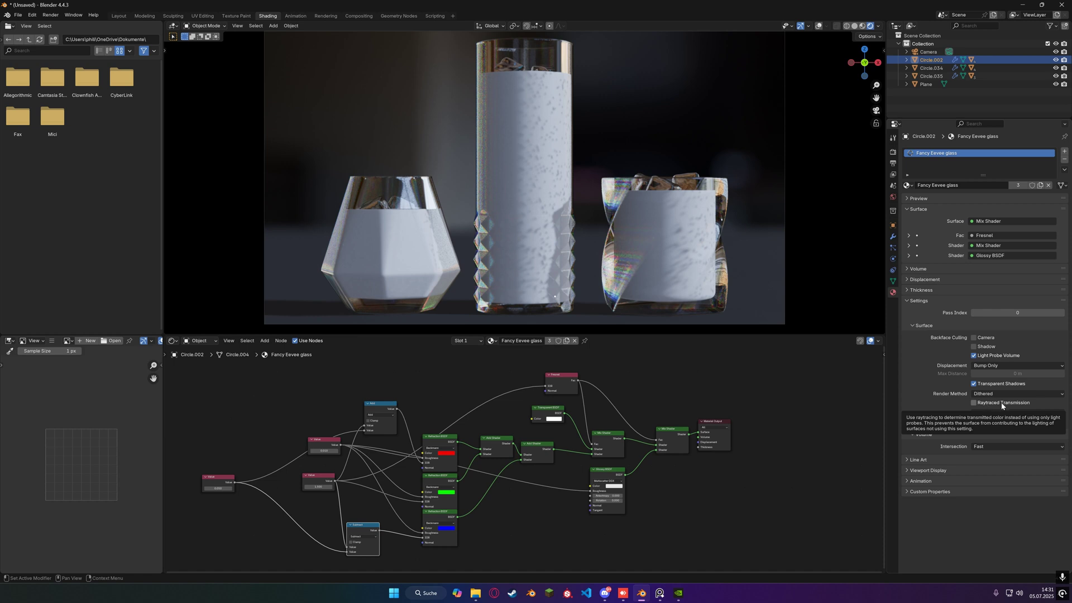
{"action": "left_click", "coordinate": [1000, 402]}
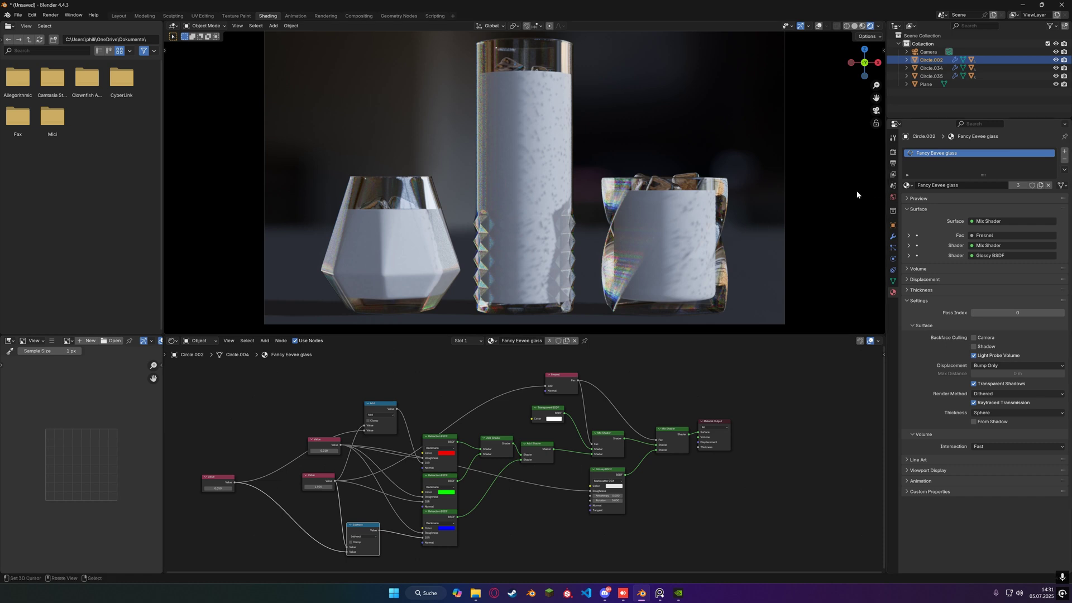
Set both the viewport and the render samples of the EEVEE engine to 512.
{"action": "left_click", "coordinate": [893, 152]}
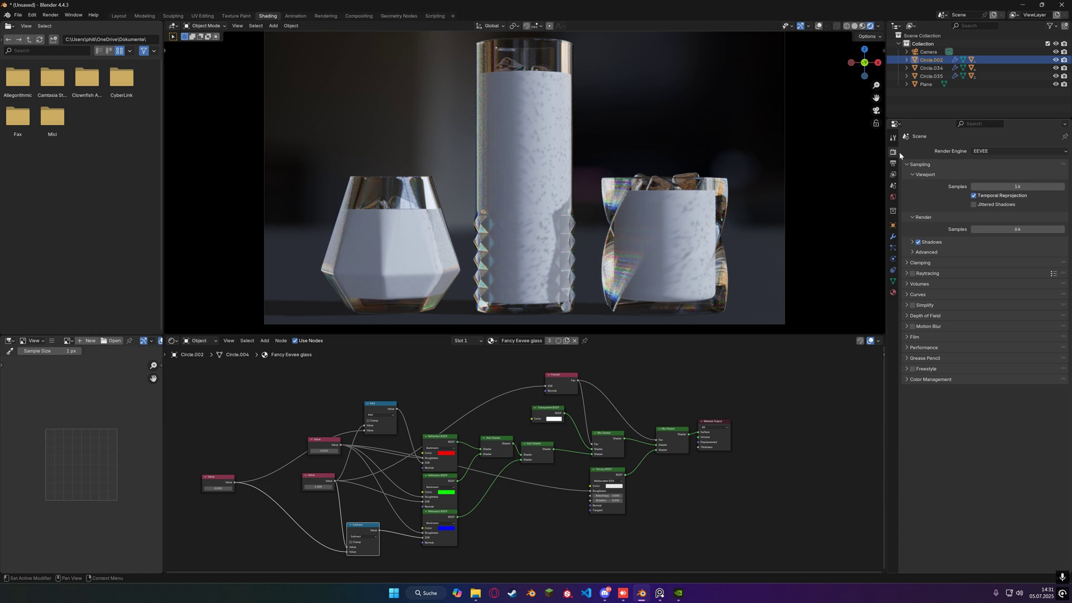
{"action": "left_click", "coordinate": [1017, 186]}
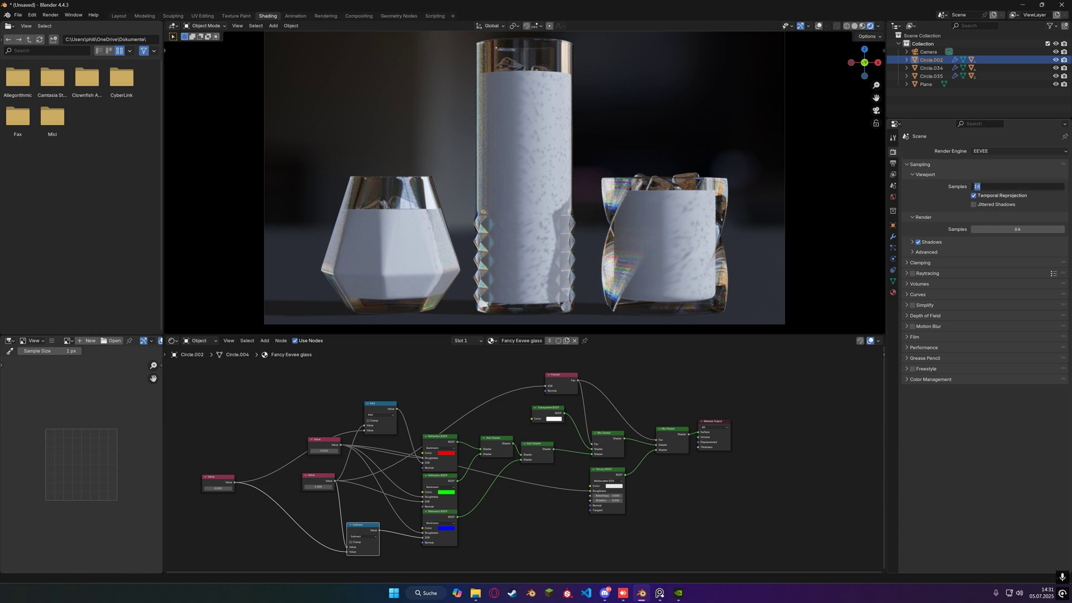
{"action": "type", "text": "512"}
{"action": "key", "text": "Return"}
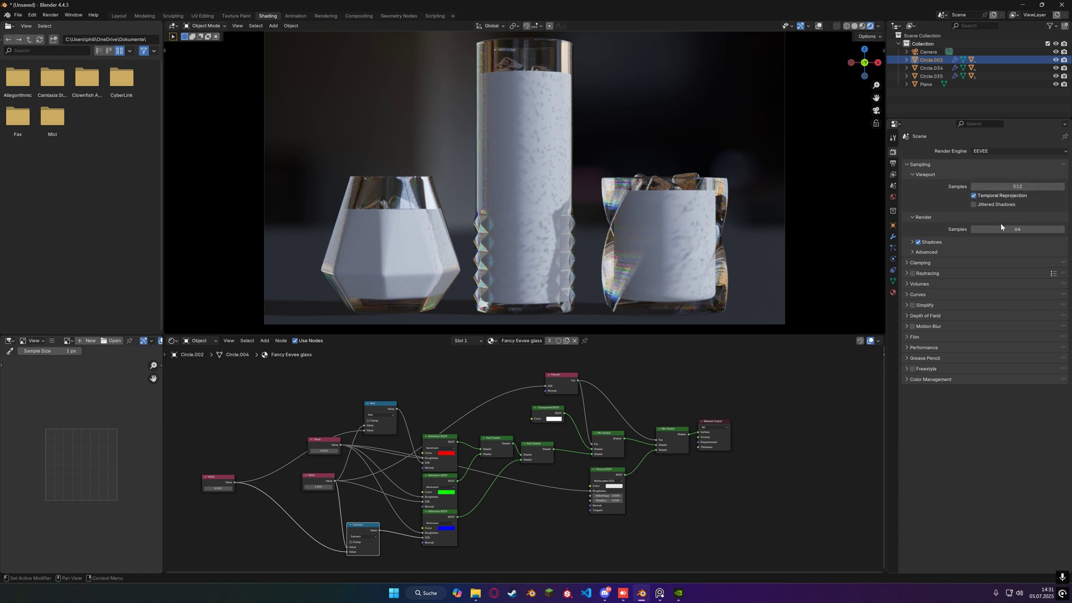
{"action": "key", "text": "ctrl+v"}
Enable Raytracing in the EEVEE render settings and set its resolution to 1:1.
{"action": "left_click", "coordinate": [936, 262]}
{"action": "left_click", "coordinate": [936, 263]}
{"action": "left_click", "coordinate": [912, 273]}
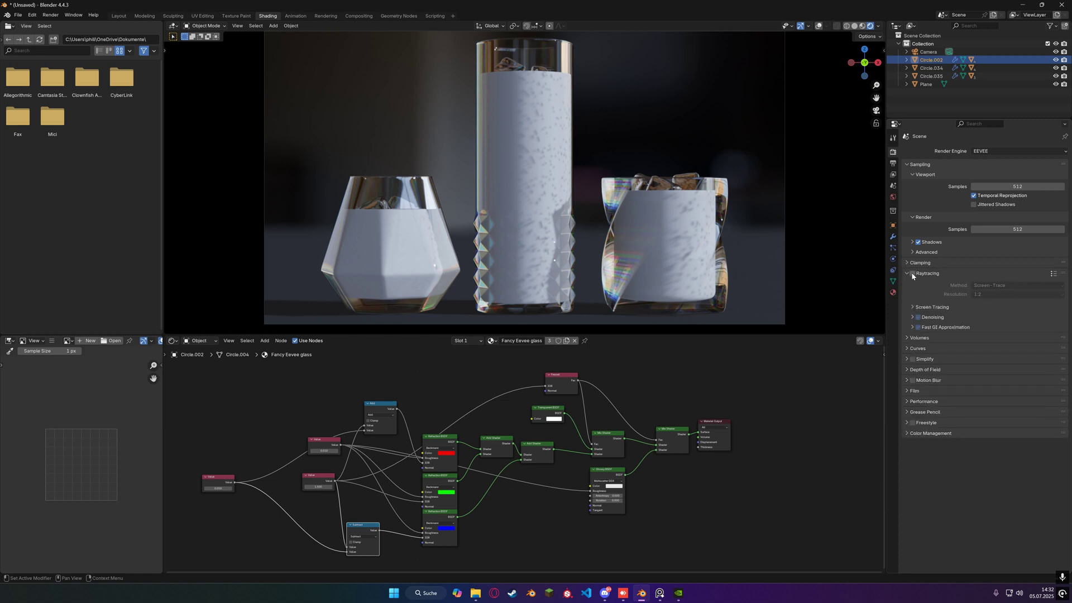
{"action": "left_click", "coordinate": [913, 273]}
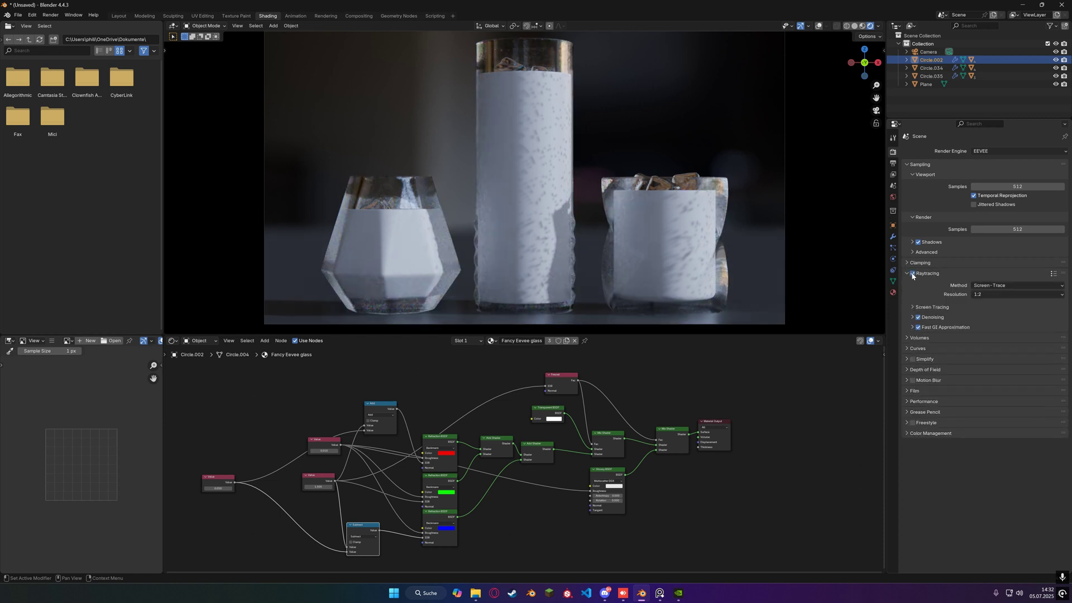
{"action": "left_click", "coordinate": [986, 292]}
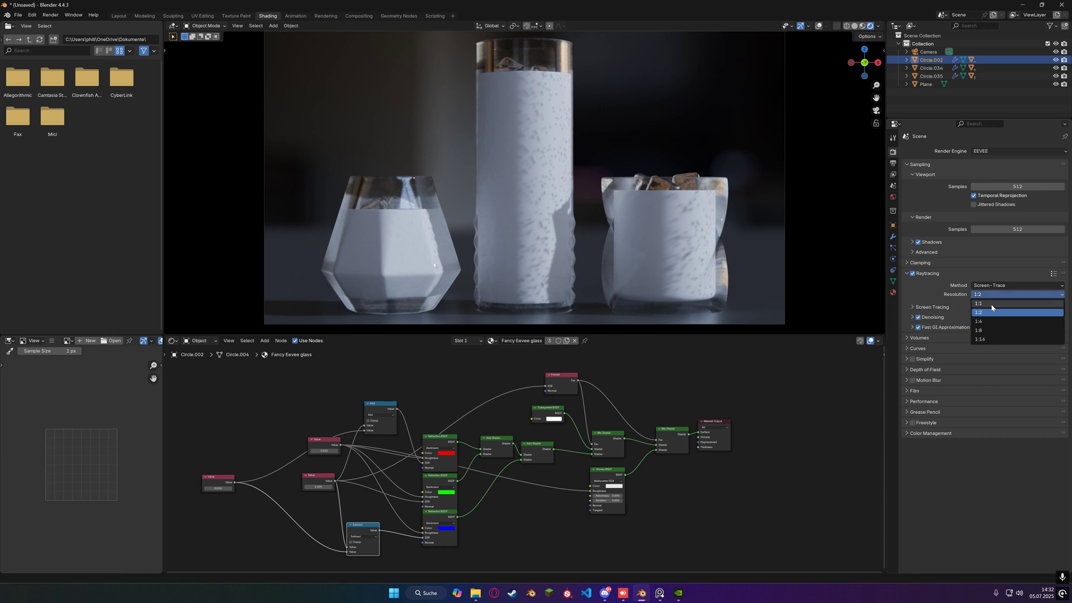
{"action": "left_click", "coordinate": [992, 304]}
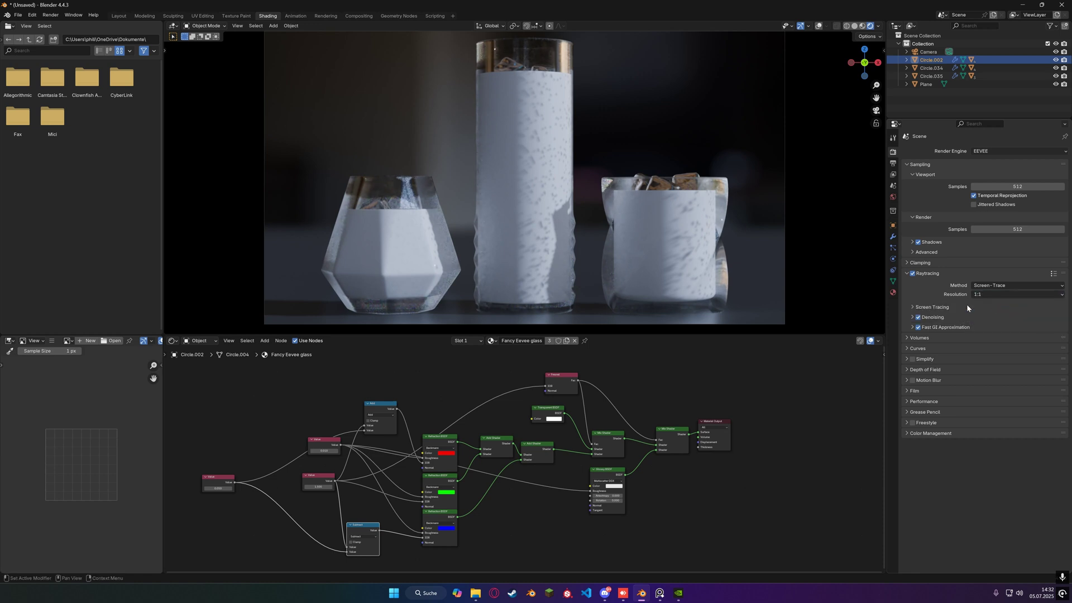
Compare the raytracing Denoising option on and off, and leave it disabled.
{"action": "left_click", "coordinate": [919, 318]}
{"action": "left_click", "coordinate": [918, 317]}
{"action": "left_click", "coordinate": [918, 318]}
{"action": "left_click", "coordinate": [918, 318]}
{"action": "left_click", "coordinate": [918, 317]}
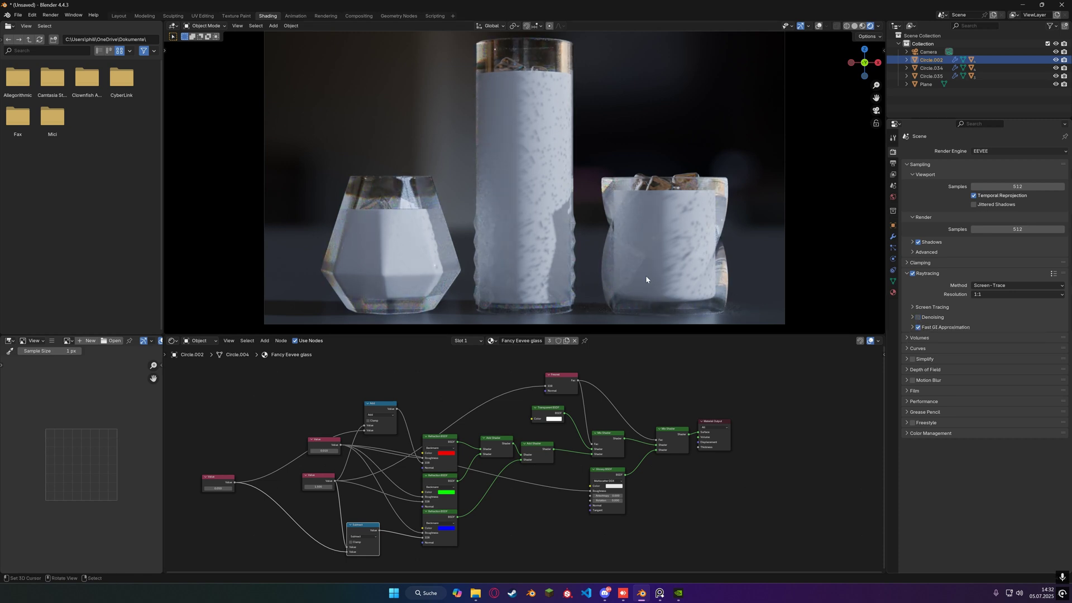
{"action": "key", "text": "ctrl+z"}
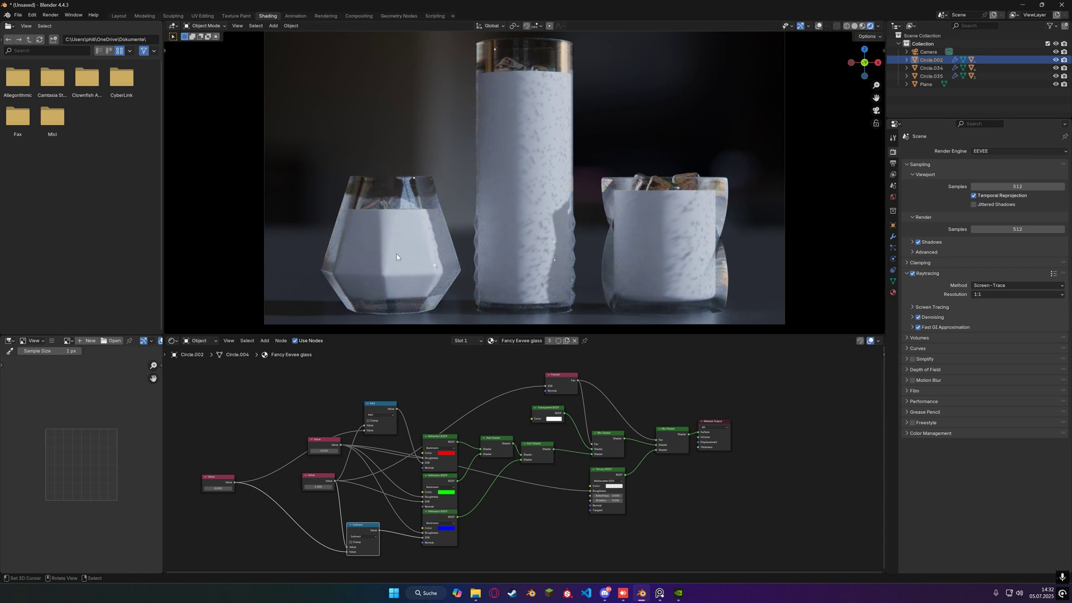
{"action": "left_click", "coordinate": [918, 318]}
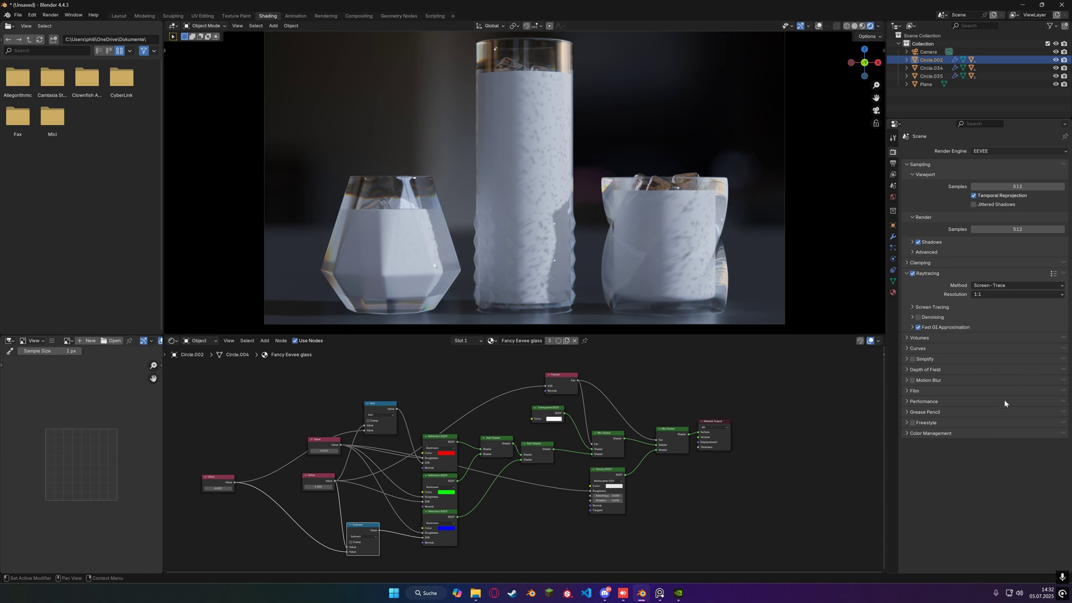
Enable High Quality Normals in the Performance render settings.
{"action": "left_click", "coordinate": [932, 402]}
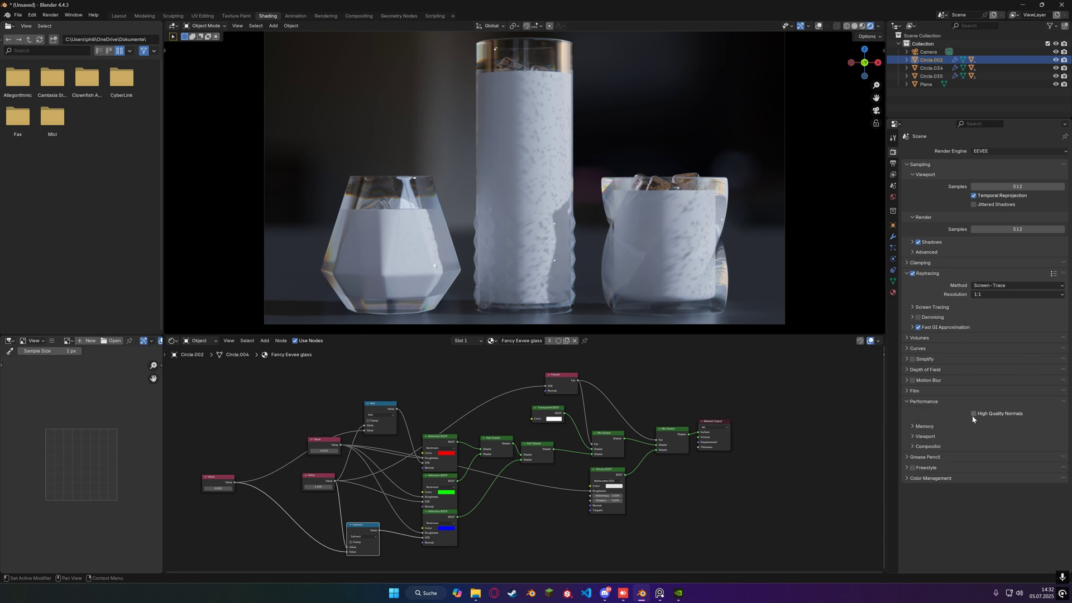
{"action": "left_click", "coordinate": [973, 414]}
{"action": "left_click", "coordinate": [940, 401]}
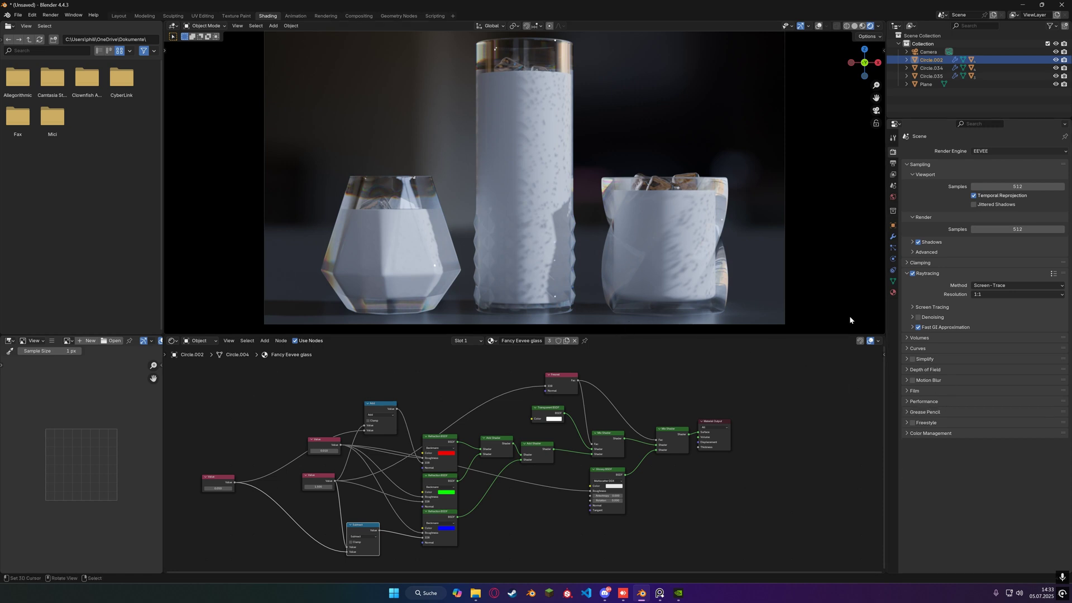
Set the Screen Tracing precision to 1 and reduce its thickness to the minimum of 0.000001 m.
{"action": "left_click", "coordinate": [939, 310]}
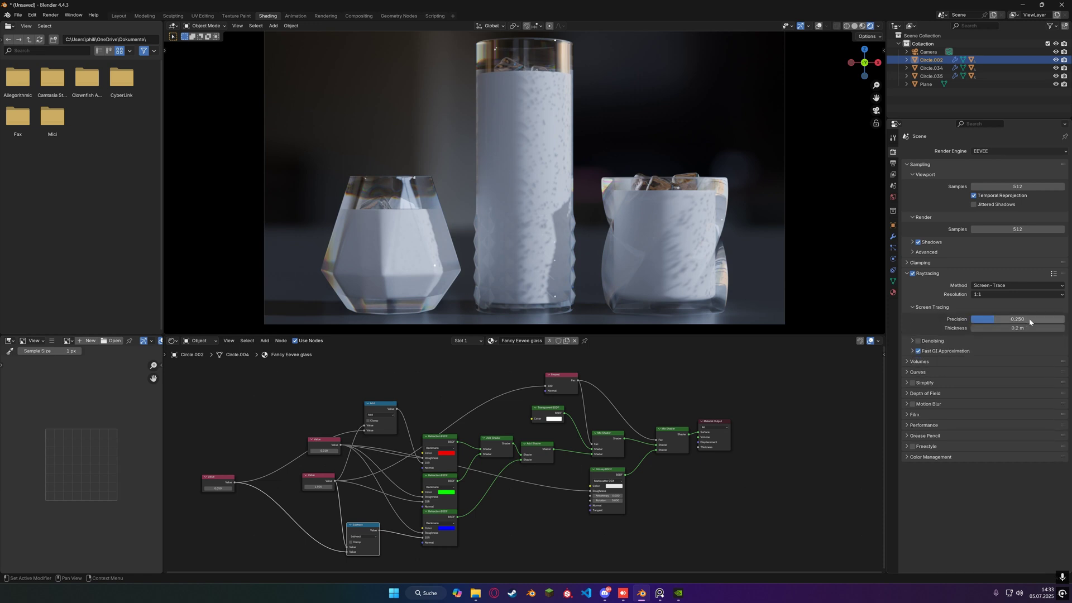
{"action": "left_click", "coordinate": [976, 319]}
{"action": "type", "text": "1"}
{"action": "key", "text": "Return"}
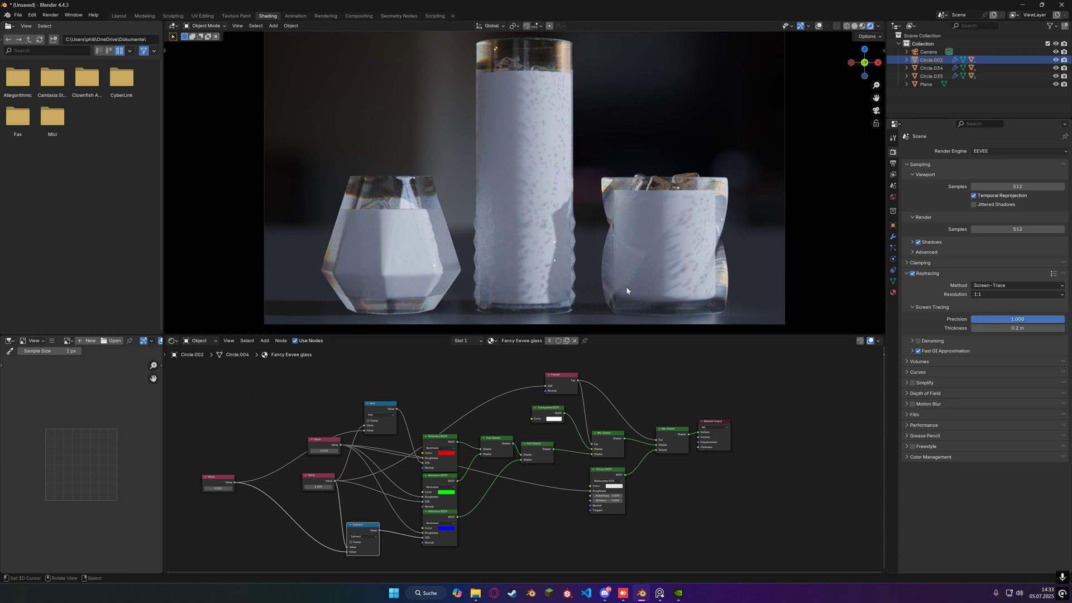
{"action": "left_click", "coordinate": [1017, 328]}
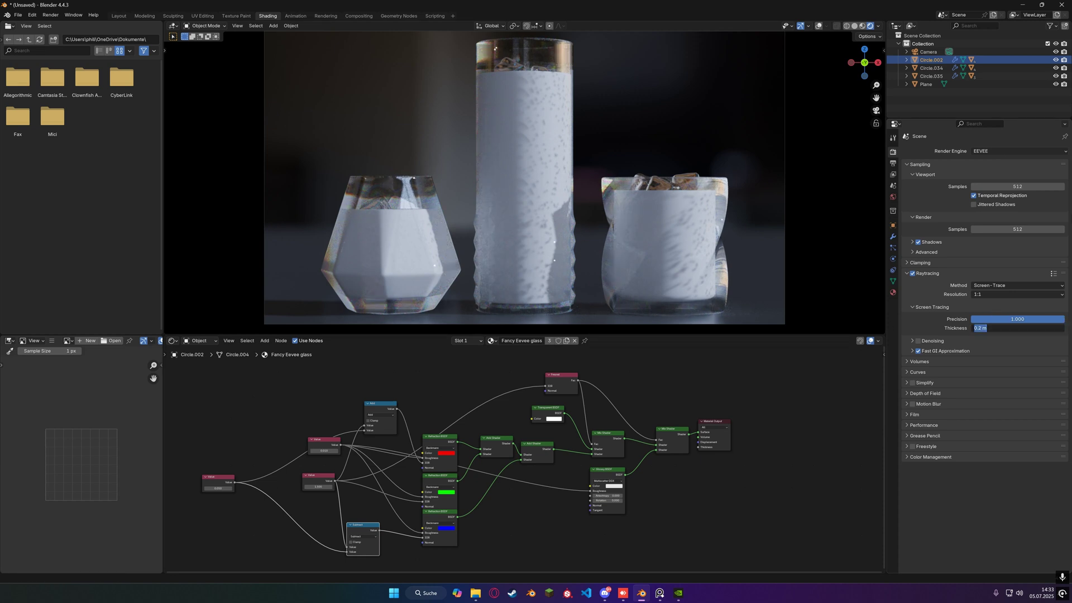
{"action": "type", "text": "0"}
{"action": "key", "text": "Return"}
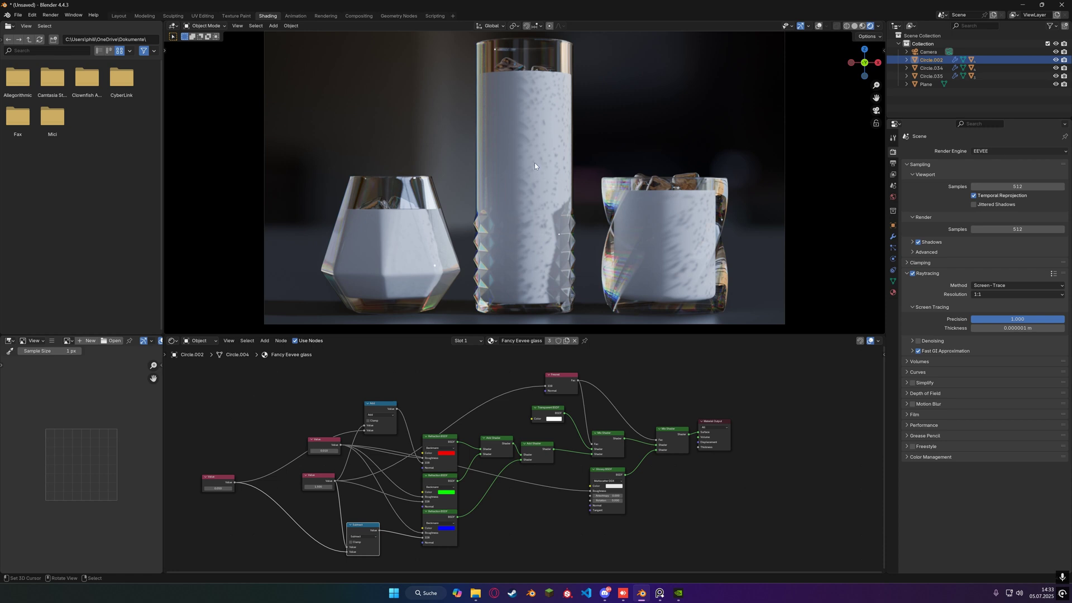
Give the liquid in the faceted glass a new material and replace its default nodes with a copy of the Fancy Eevee glass nodes.
{"action": "left_click", "coordinate": [610, 407]}
{"action": "key", "text": "ctrl+z"}
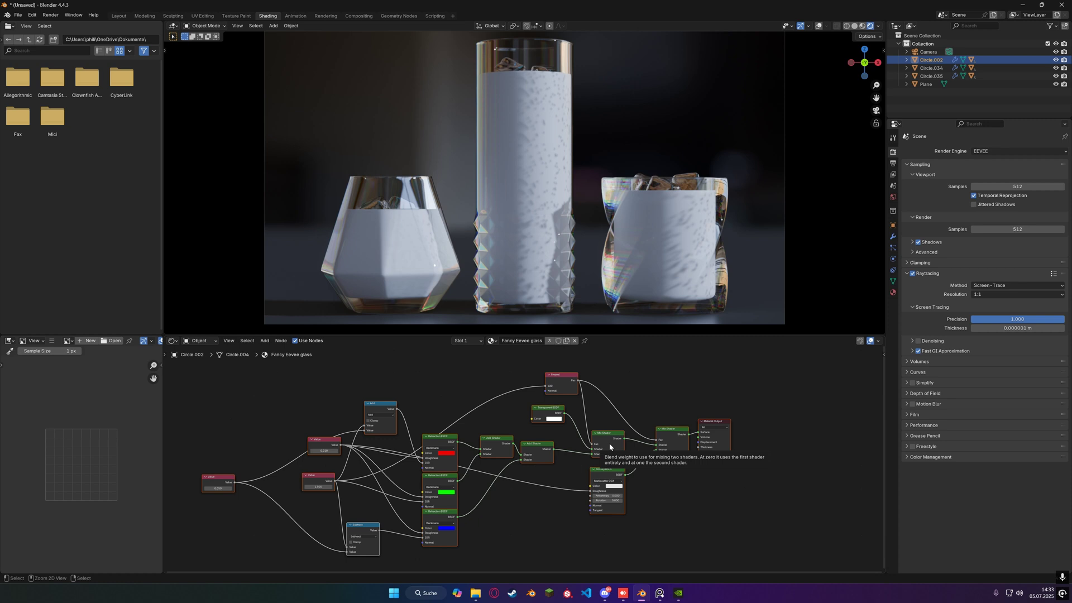
{"action": "left_click", "coordinate": [398, 255]}
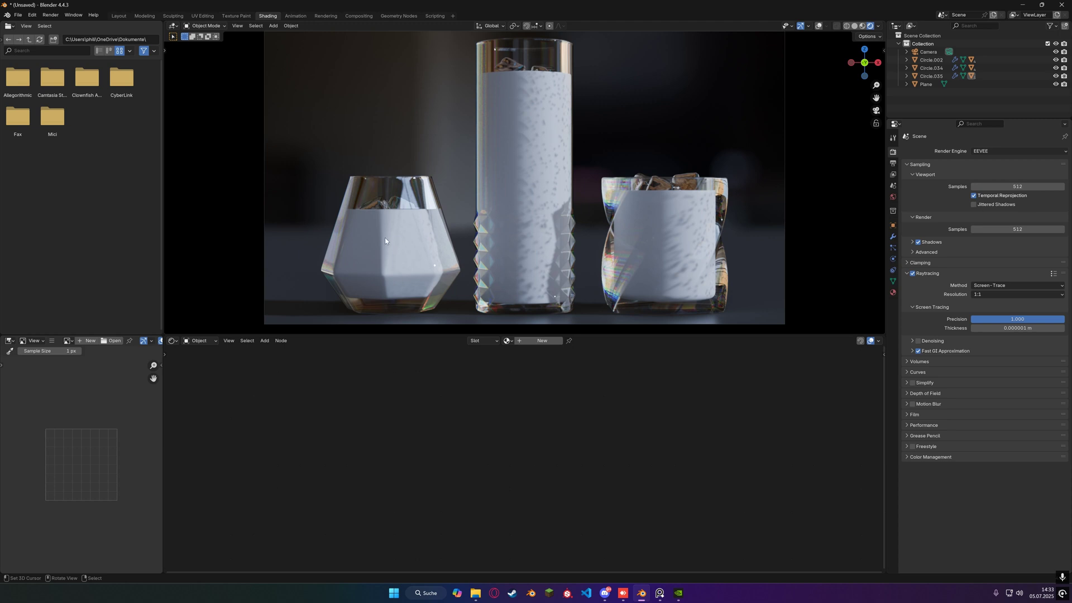
{"action": "left_click", "coordinate": [537, 340]}
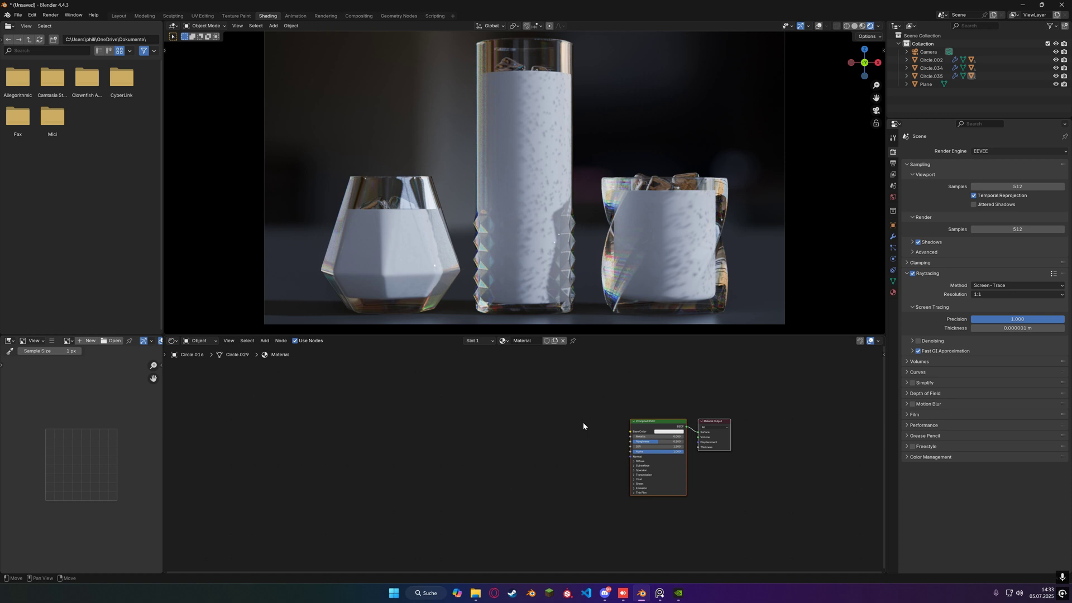
{"action": "key", "text": "x"}
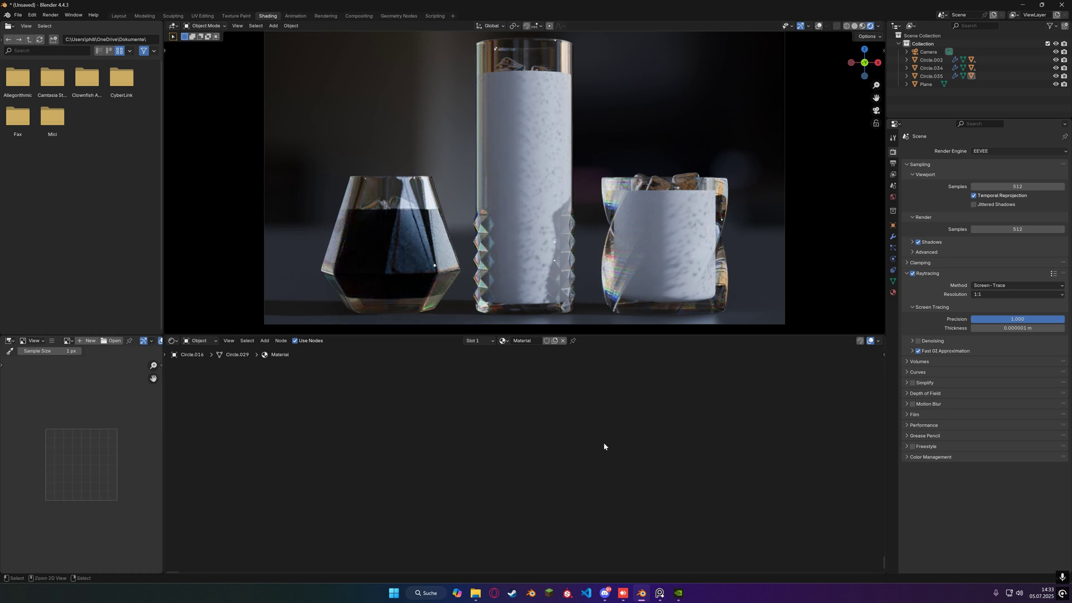
{"action": "key", "text": "ctrl+v"}
{"action": "middle_click_drag", "start_coordinate": [604, 446], "coordinate": [511, 415]}
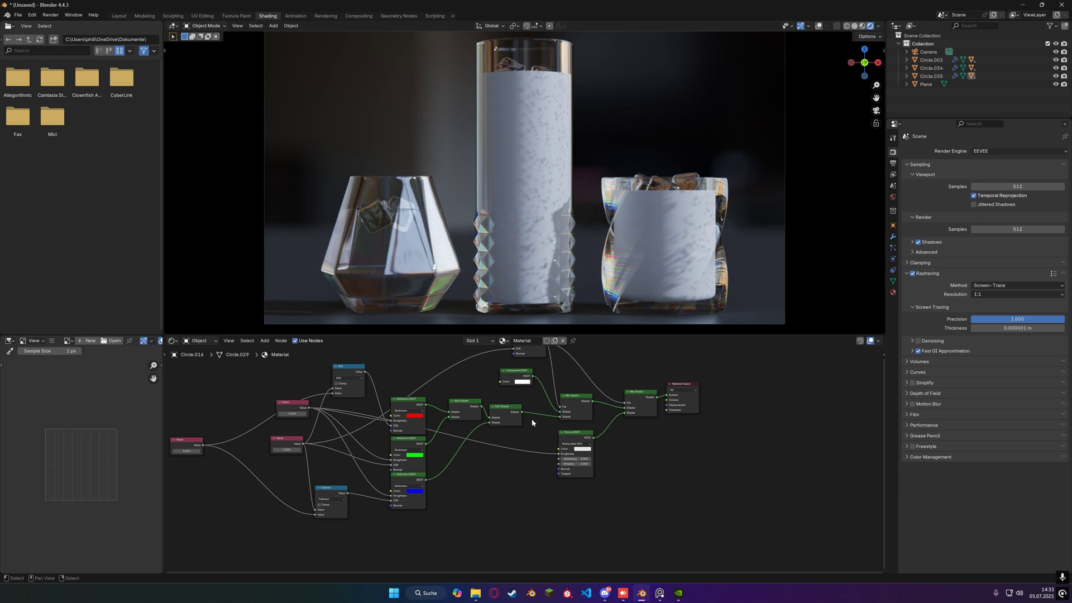
Set the Value node that feeds the Add and Subtract nodes to 0 in the liquid's material.
{"action": "scroll", "coordinate": [539, 462], "scroll_direction": "up", "scroll_amount": 2}
{"action": "scroll", "coordinate": [551, 452], "scroll_direction": "up", "scroll_amount": 3}
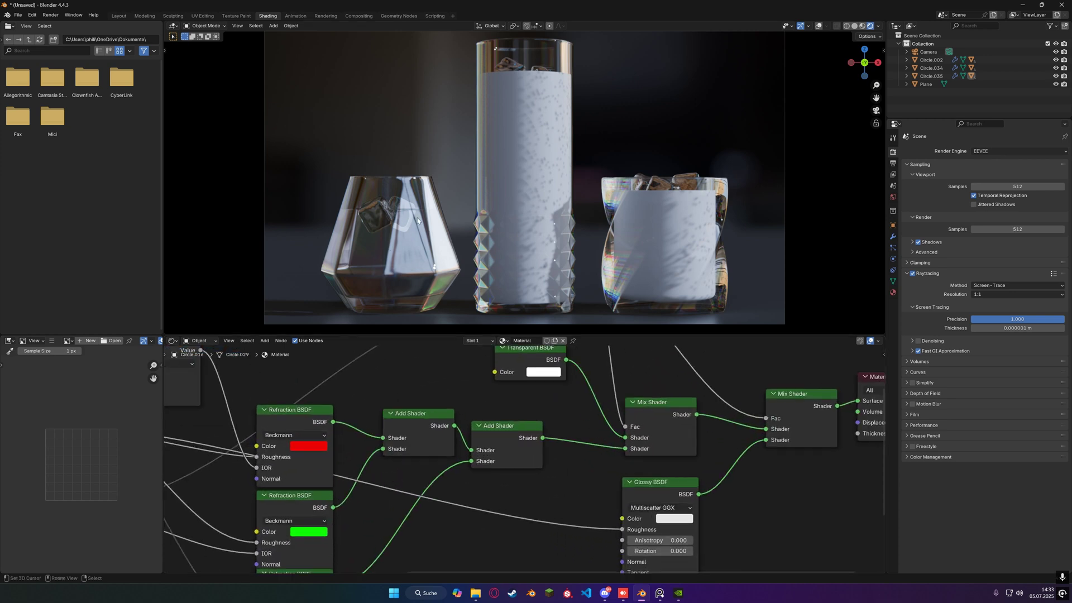
{"action": "scroll", "coordinate": [564, 434], "scroll_direction": "up", "scroll_amount": 2}
{"action": "left_click_drag", "start_coordinate": [567, 433], "coordinate": [539, 449]}
{"action": "scroll", "coordinate": [558, 418], "scroll_direction": "down", "scroll_amount": 1}
{"action": "middle_click_drag", "start_coordinate": [208, 499], "coordinate": [587, 413]}
{"action": "middle_click_drag", "start_coordinate": [346, 464], "coordinate": [581, 447]}
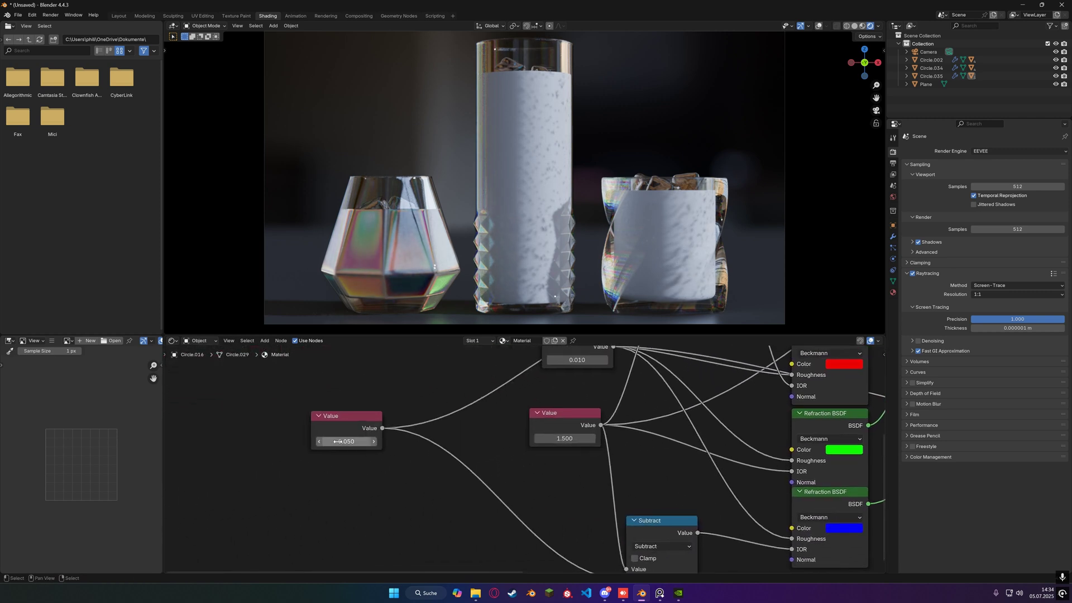
{"action": "left_click", "coordinate": [338, 441]}
{"action": "type", "text": "0"}
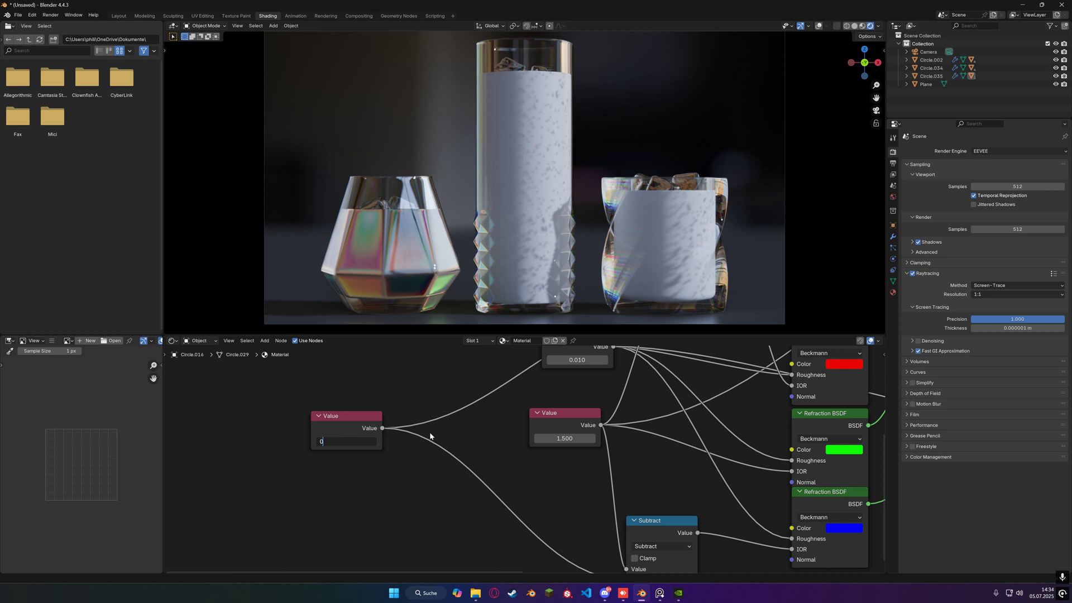
{"action": "key", "text": "Return"}
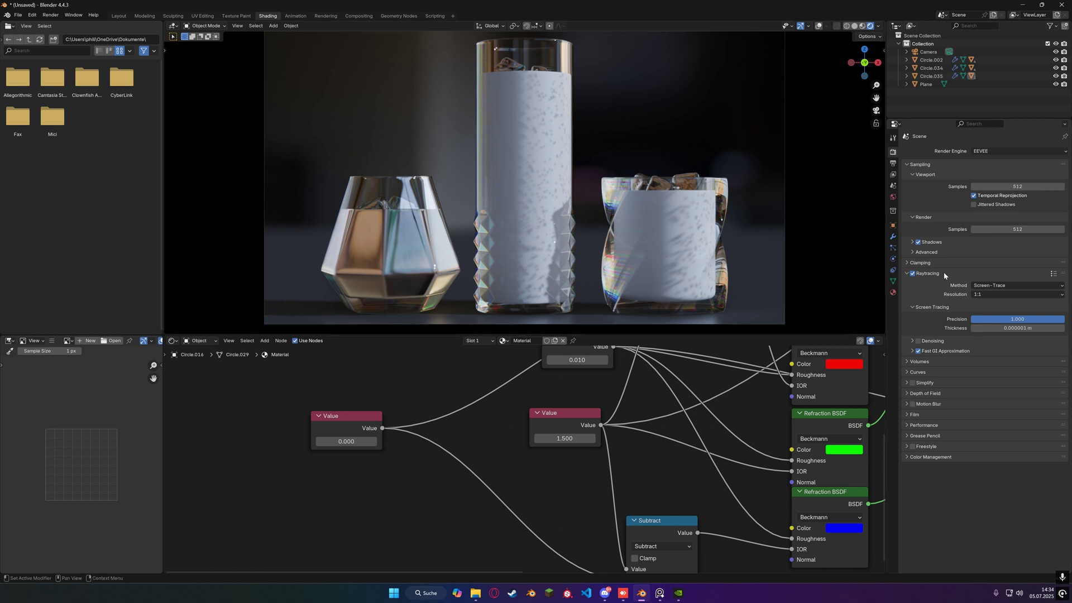
Set the liquid material's render method to Blended and disable Transparency Overlap.
{"action": "left_click", "coordinate": [893, 292]}
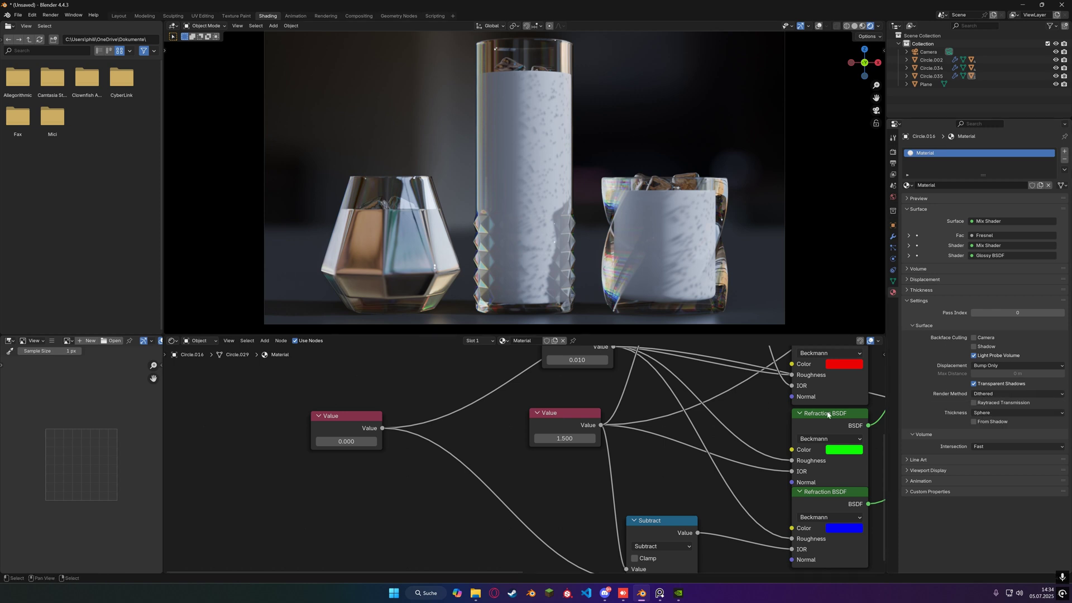
{"action": "left_click", "coordinate": [1016, 394]}
{"action": "left_click", "coordinate": [998, 412]}
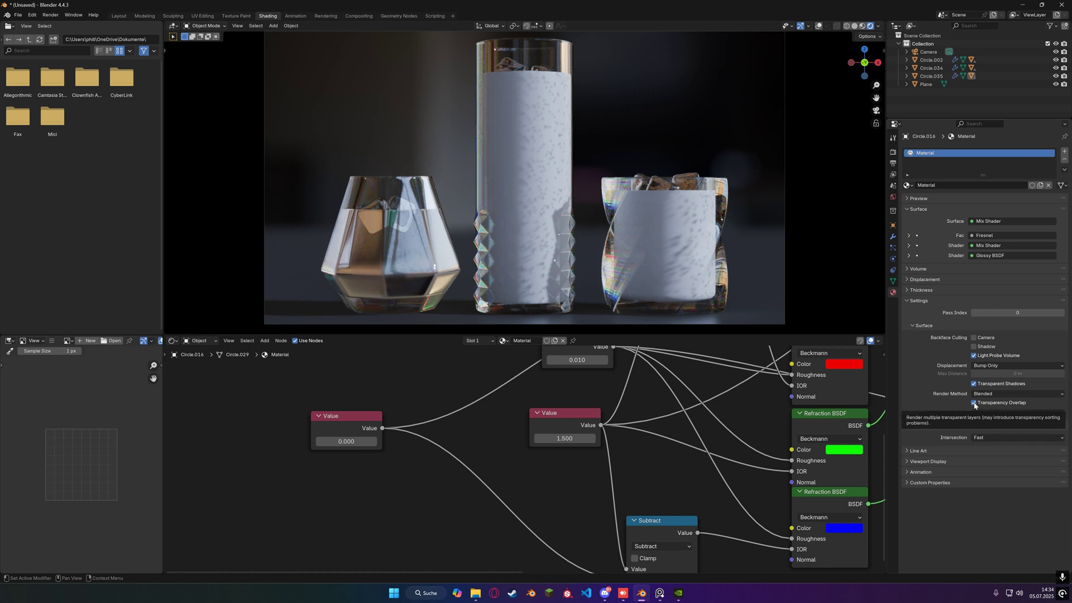
{"action": "left_click", "coordinate": [974, 403]}
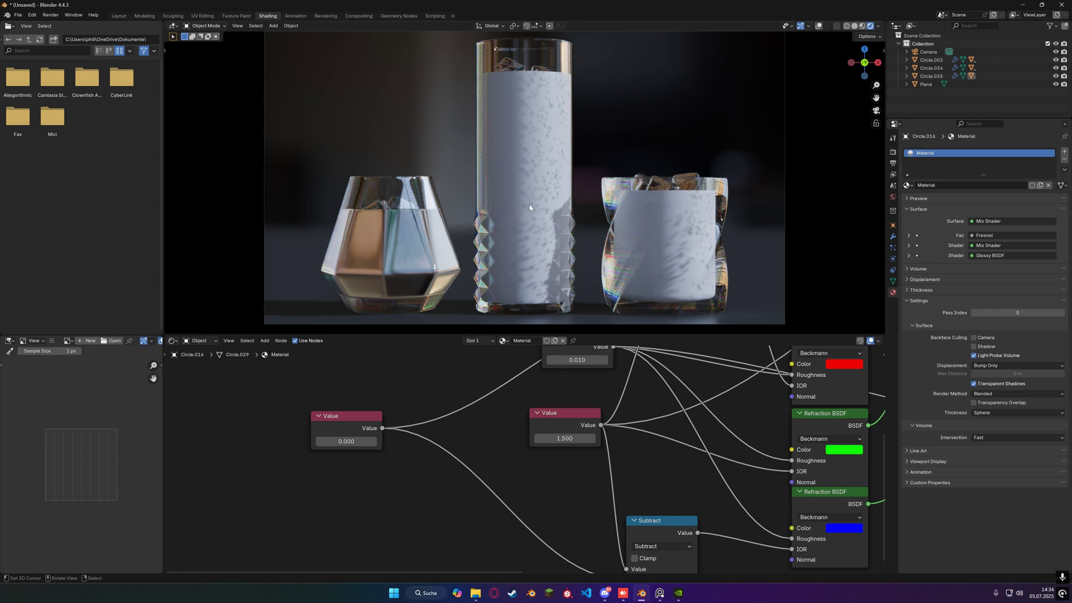
Assign the existing liquid material named Material to the liquids in the tall glass and the twisted glass.
{"action": "left_click", "coordinate": [528, 179]}
{"action": "left_click", "coordinate": [527, 179]}
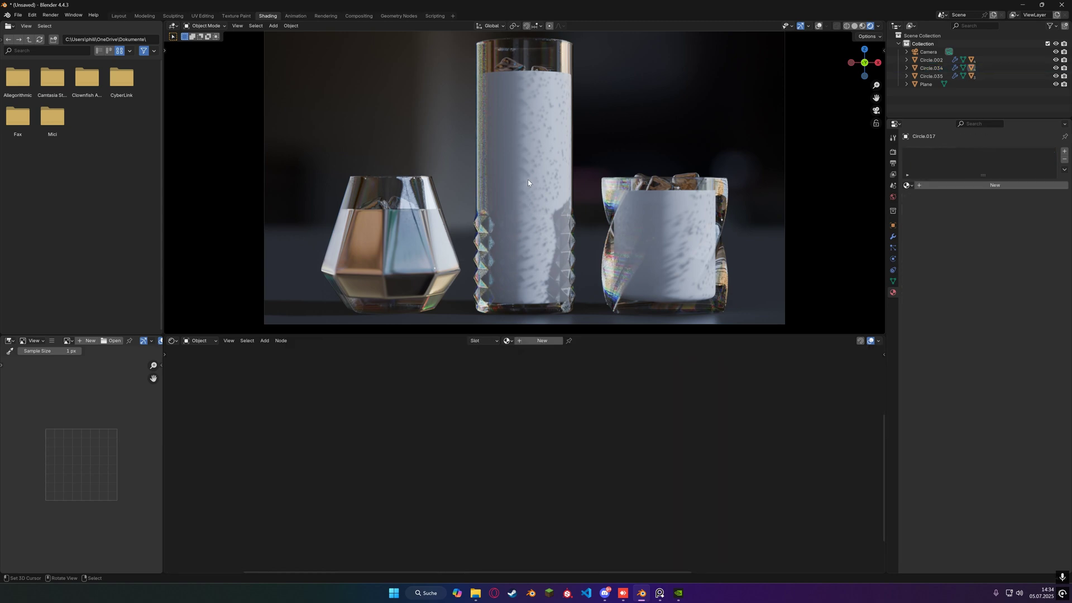
{"action": "left_click", "coordinate": [907, 185]}
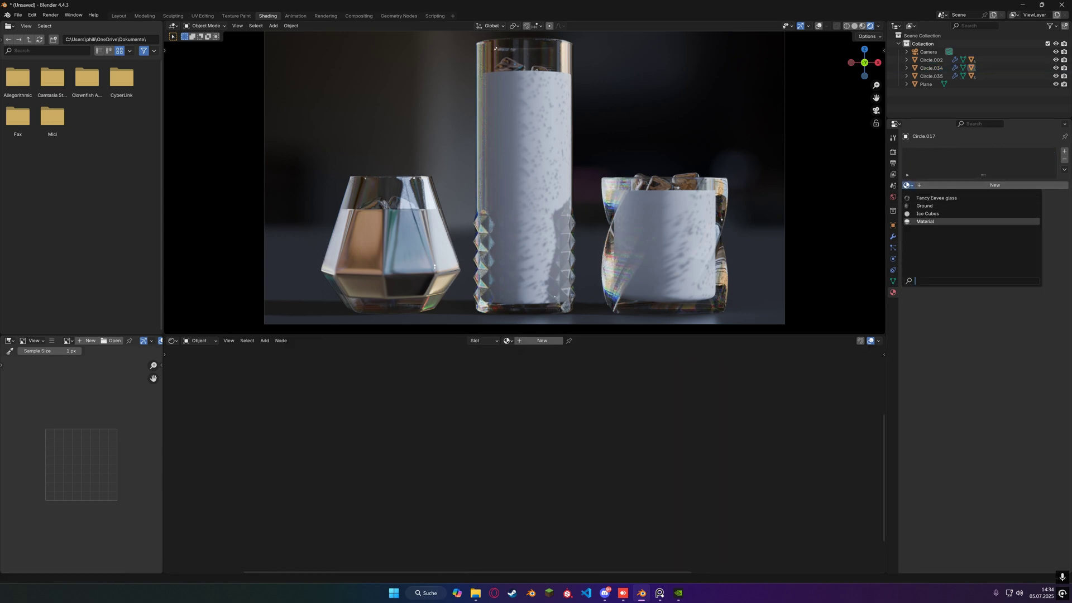
{"action": "left_click", "coordinate": [932, 221]}
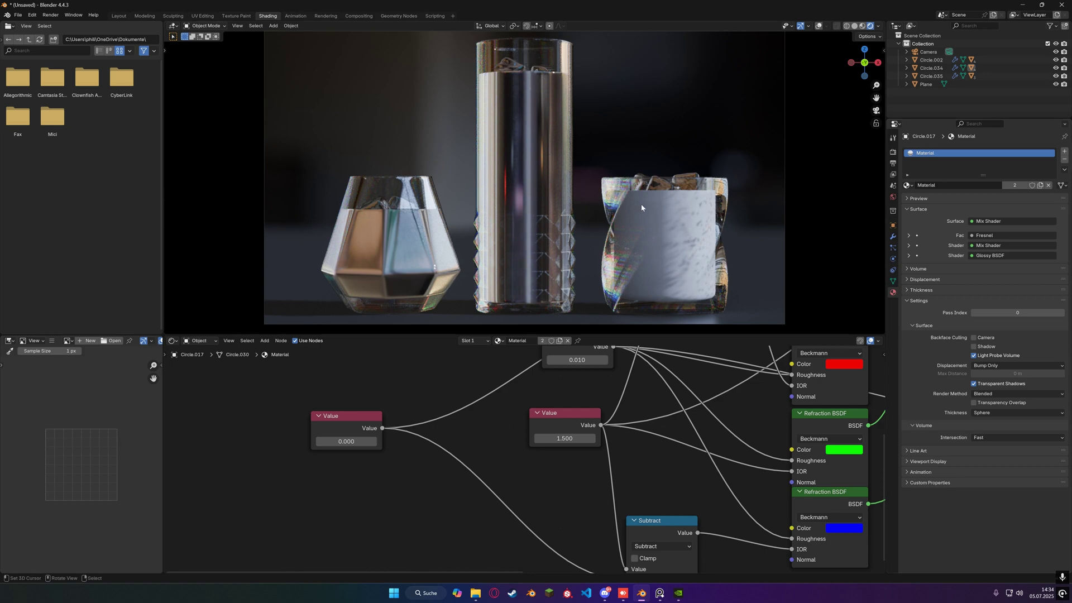
{"action": "left_click", "coordinate": [661, 226]}
{"action": "left_click", "coordinate": [662, 226]}
{"action": "left_click", "coordinate": [907, 186]}
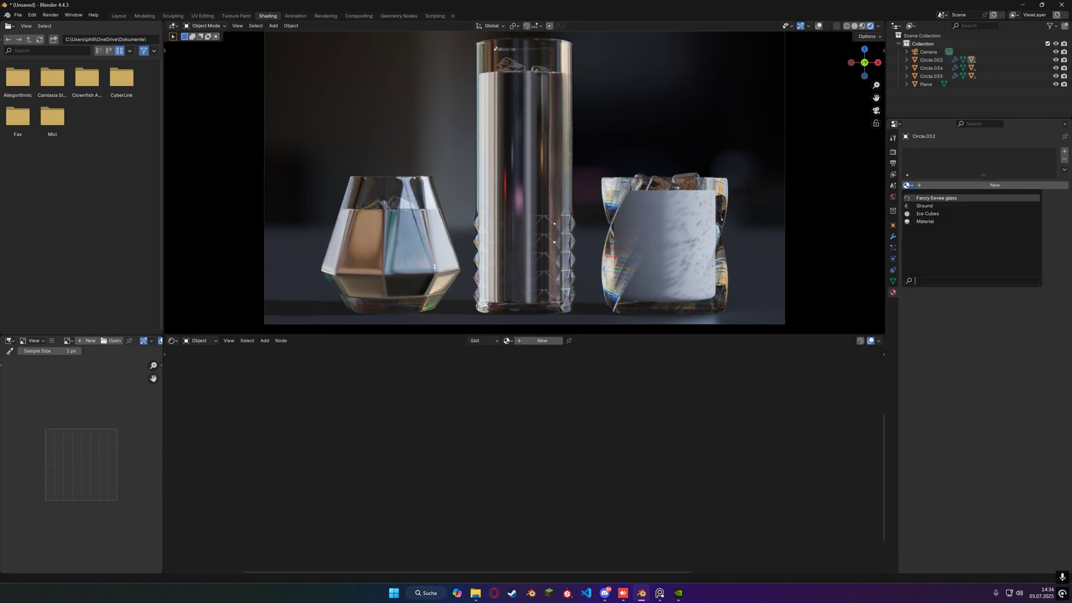
{"action": "left_click", "coordinate": [925, 221]}
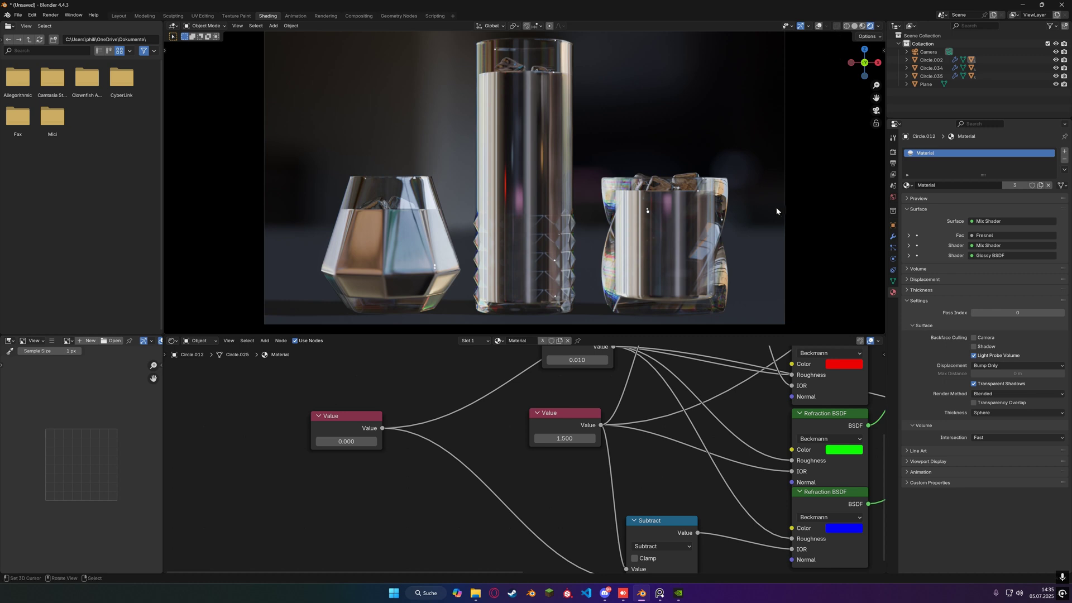
Switch to the Layout workspace and display the scene in solid viewport shading.
{"action": "key", "text": "KP_0"}
{"action": "scroll", "coordinate": [768, 203], "scroll_direction": "up", "scroll_amount": 4}
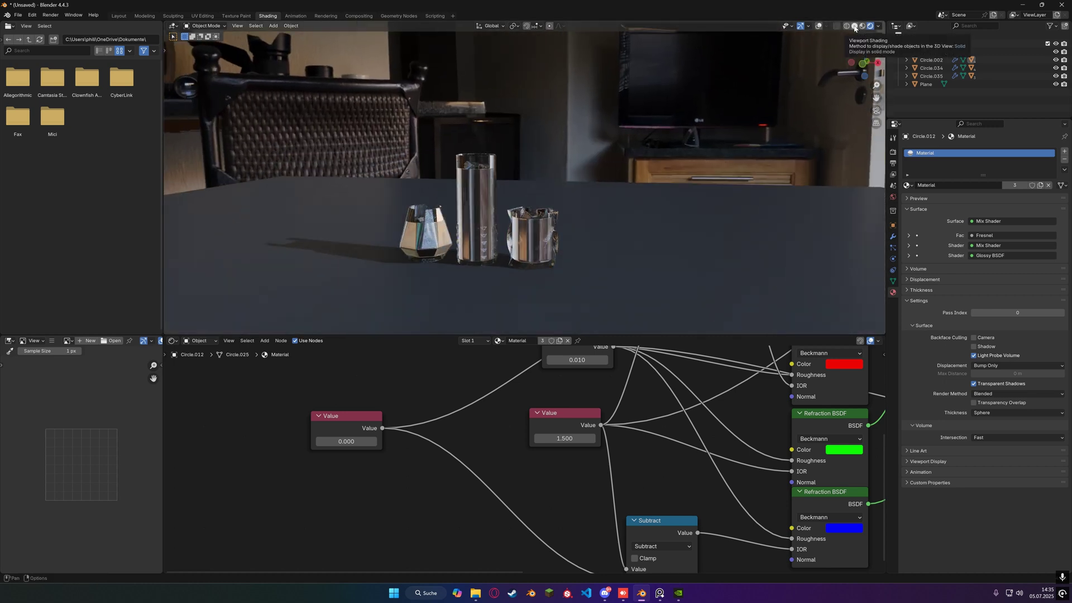
{"action": "left_click", "coordinate": [123, 16]}
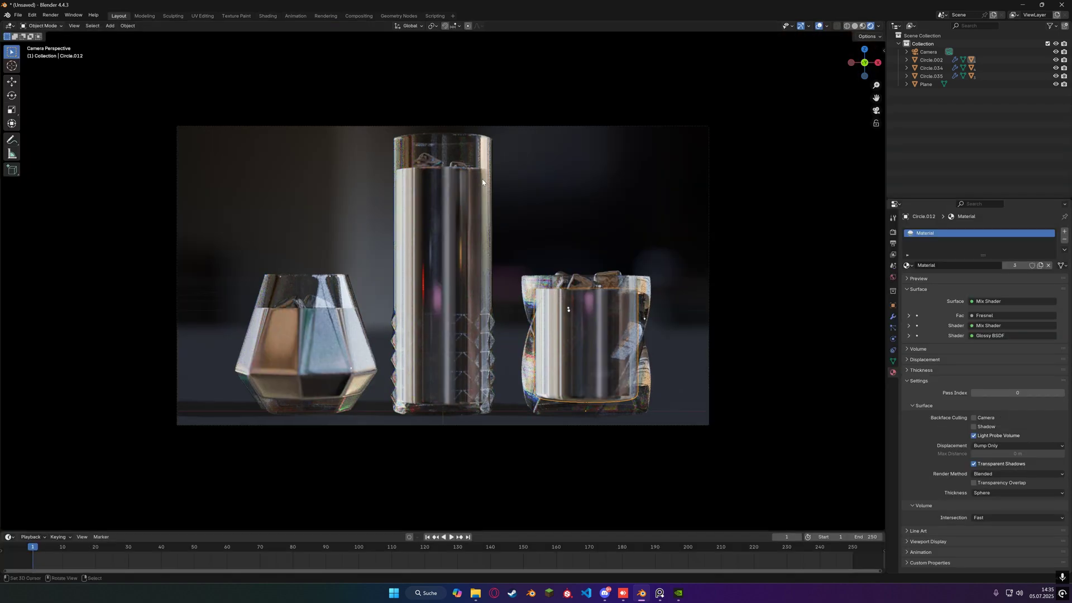
{"action": "left_click", "coordinate": [855, 25]}
Snap the 3D cursor to the world origin at the base of the tall glass.
{"action": "mouse_move", "coordinate": [535, 221]}
{"action": "middle_mouse_down"}
{"action": "mouse_move", "coordinate": [544, 242]}
{"action": "mouse_move", "coordinate": [467, 249]}
{"action": "middle_mouse_up"}
{"action": "key", "text": "shift+s"}
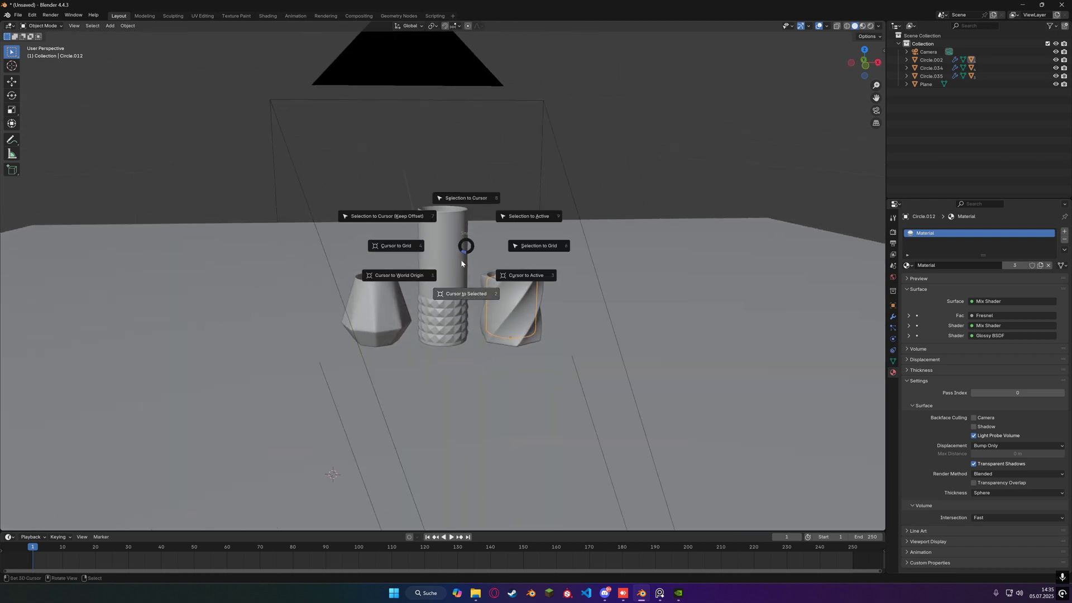
{"action": "left_click", "coordinate": [429, 283]}
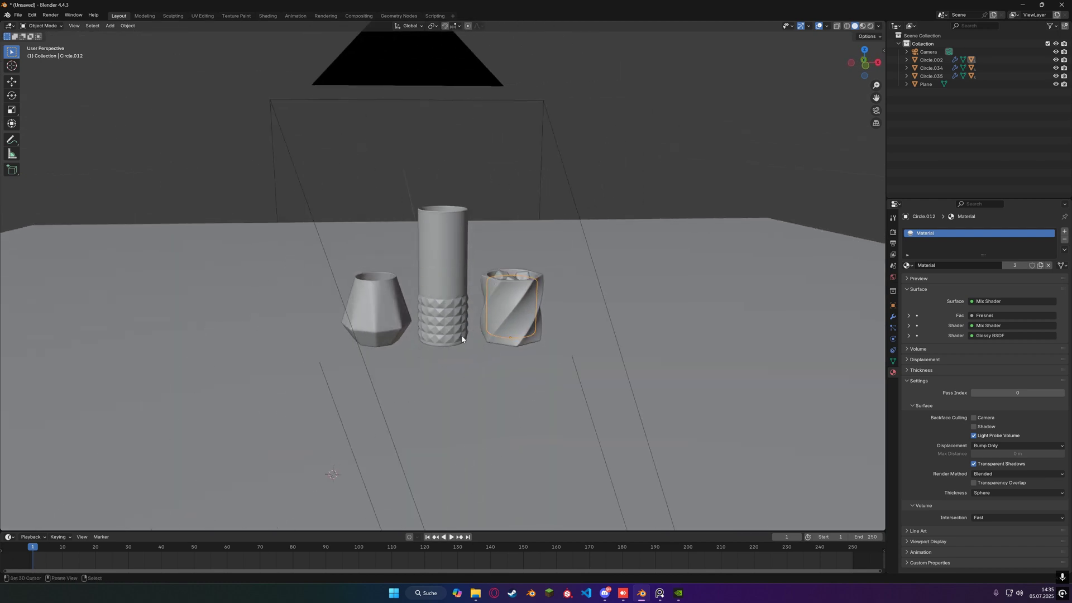
{"action": "key", "text": "shift+s"}
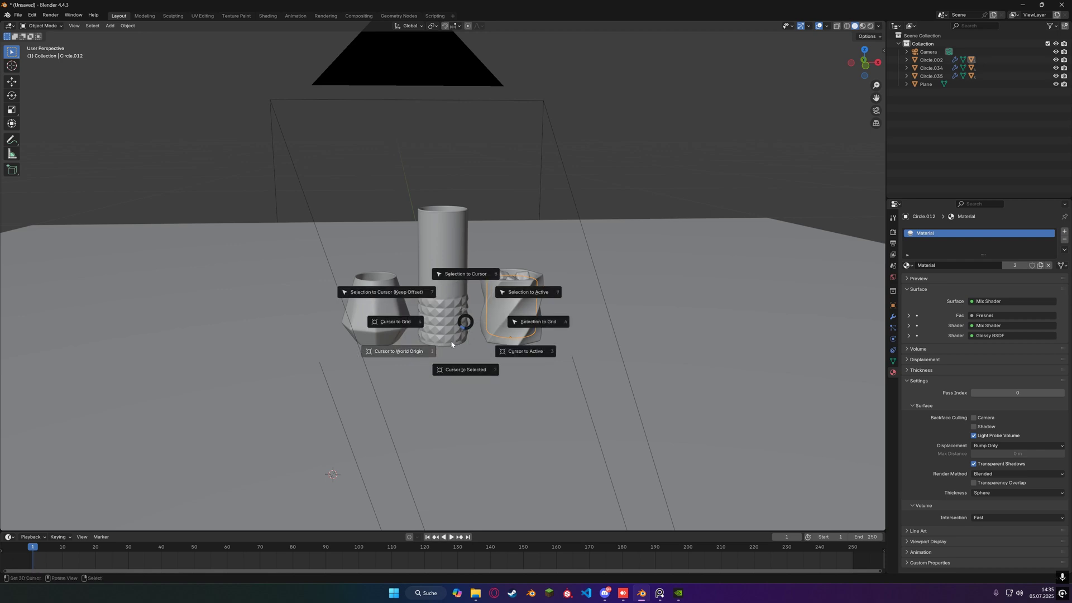
{"action": "left_click", "coordinate": [435, 345]}
{"action": "middle_click_drag", "start_coordinate": [477, 327], "coordinate": [464, 320]}
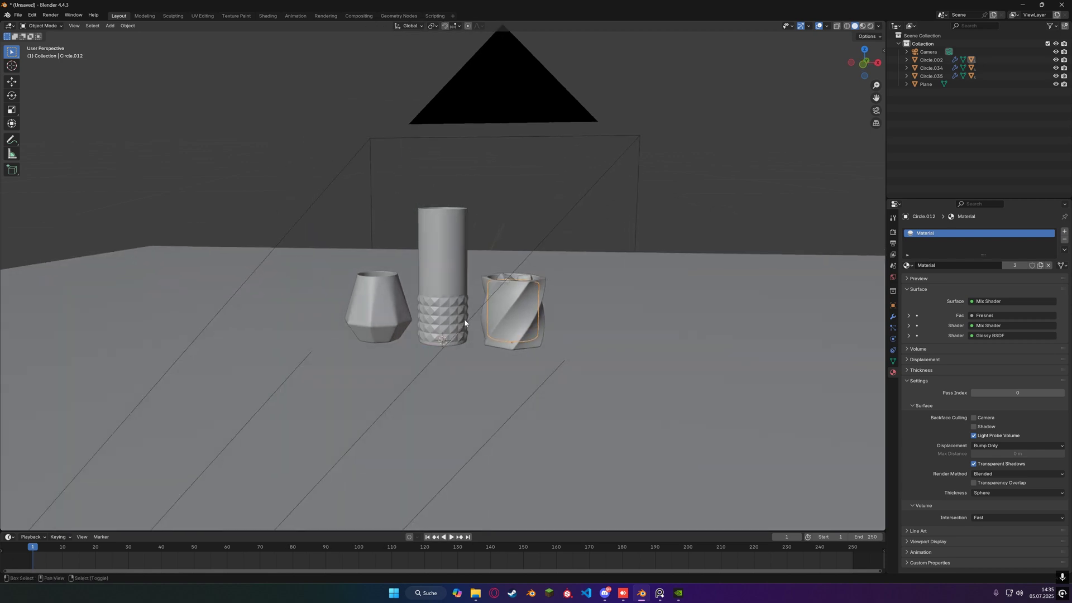
Add a sphere light probe at the 3D cursor.
{"action": "key", "text": "shift+a"}
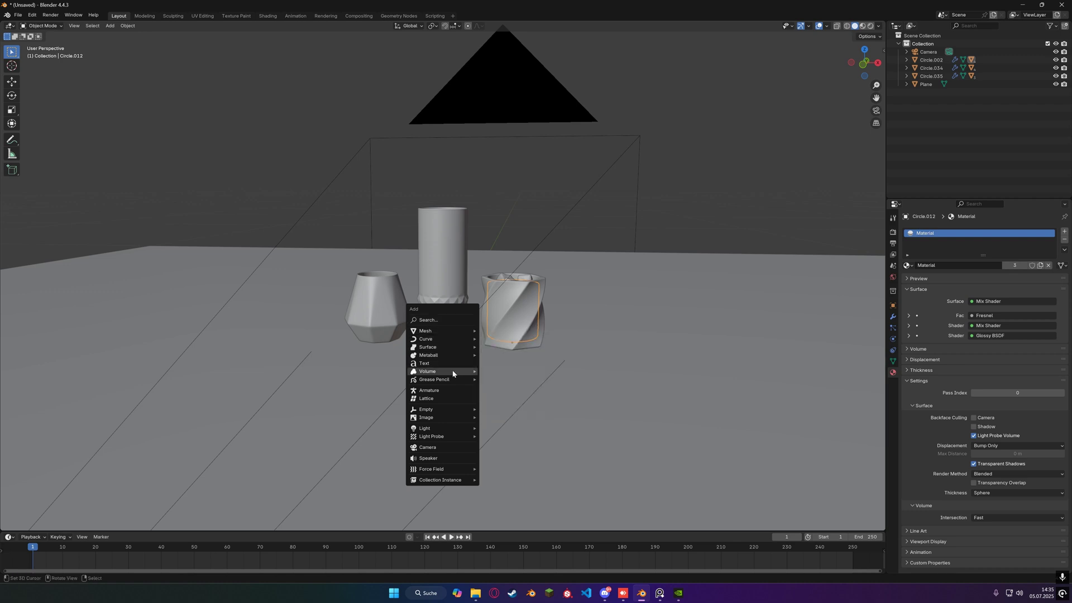
{"action": "mouse_move", "coordinate": [461, 418]}
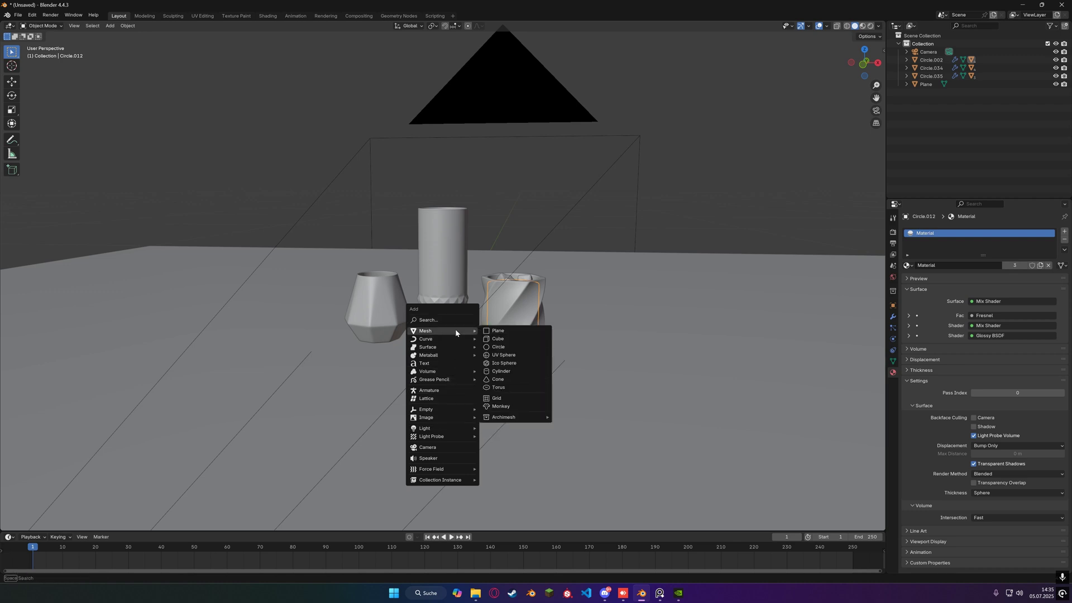
{"action": "mouse_move", "coordinate": [454, 352]}
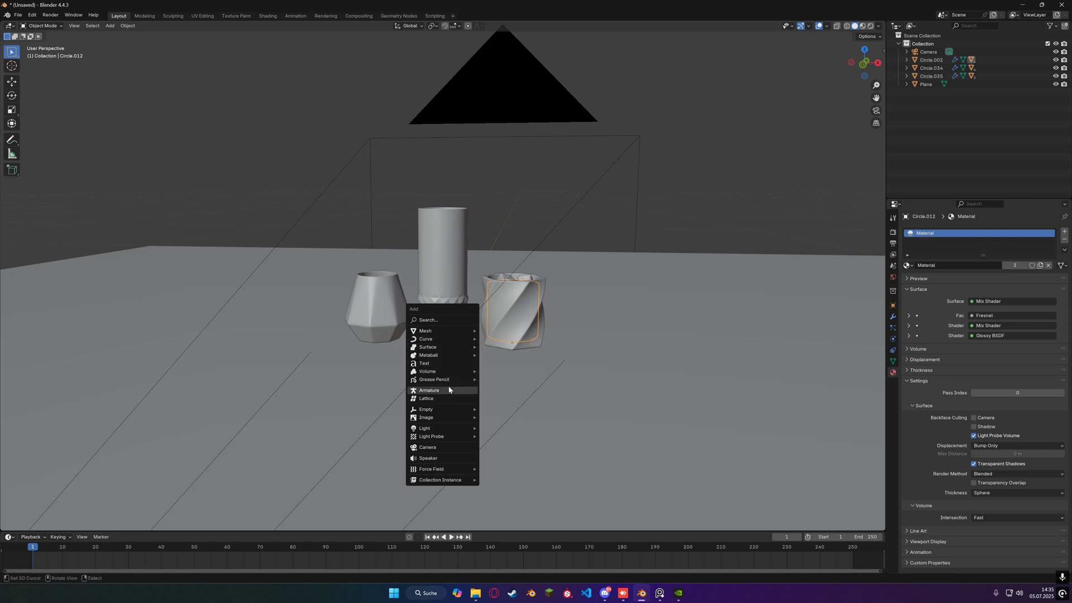
{"action": "mouse_move", "coordinate": [450, 436]}
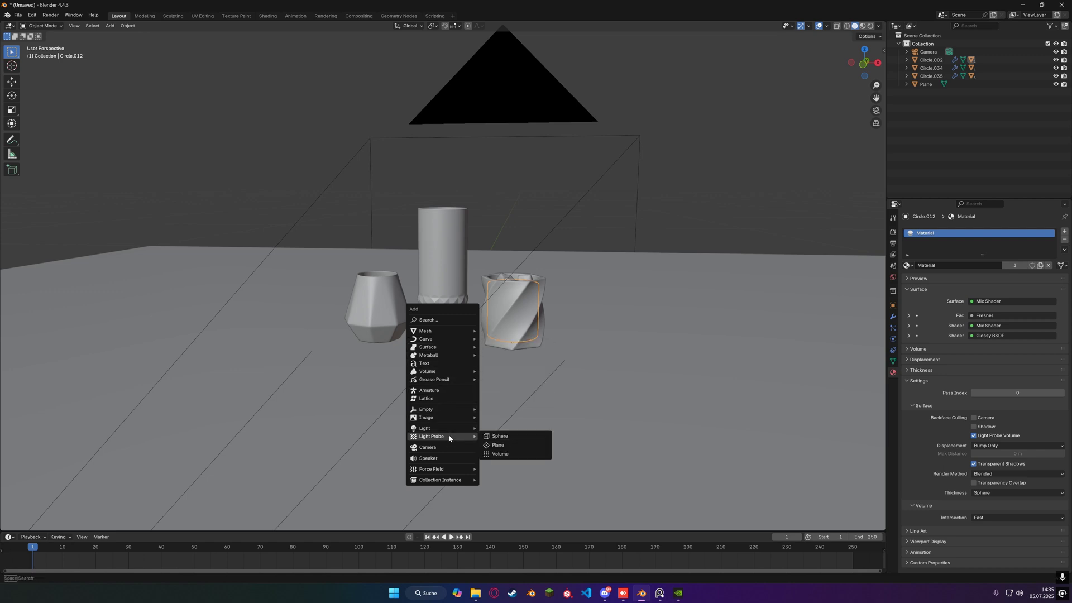
{"action": "left_click", "coordinate": [521, 442]}
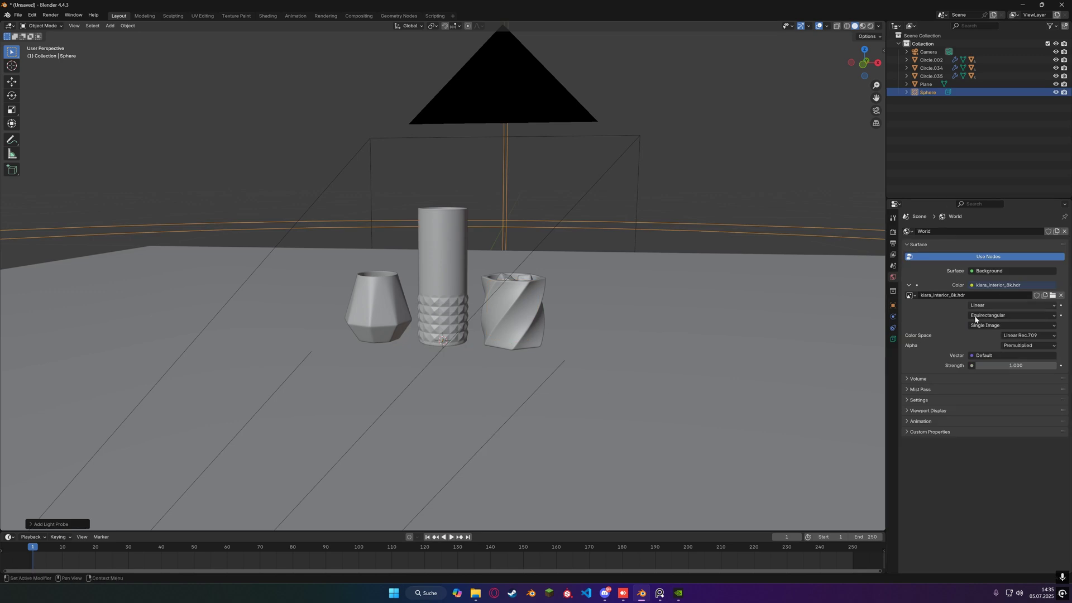
Set the light probe's type to Box and its falloff to 0.
{"action": "left_click", "coordinate": [970, 258]}
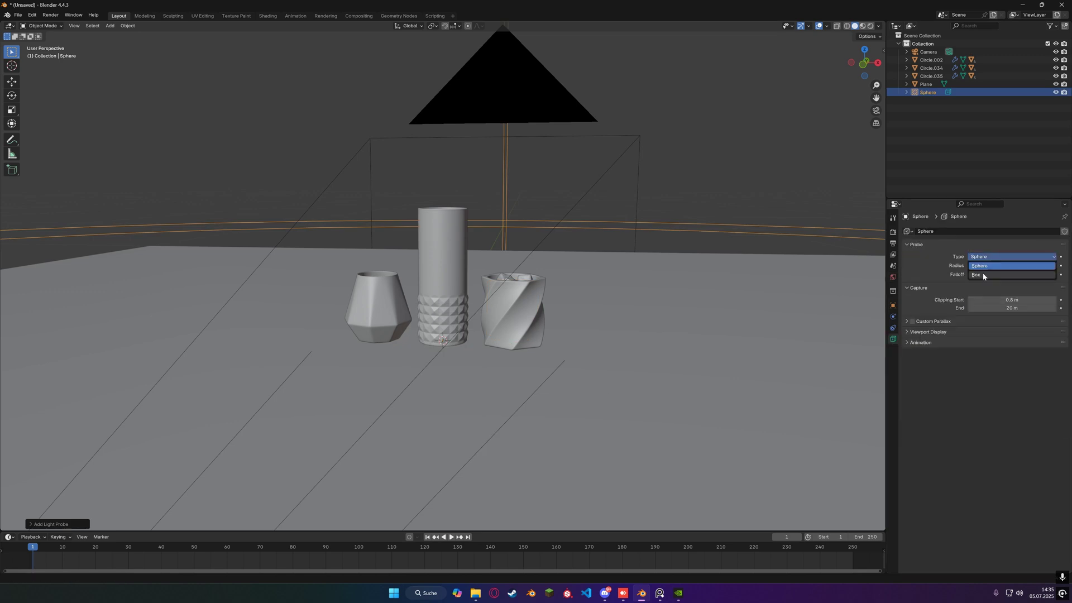
{"action": "left_click", "coordinate": [982, 272]}
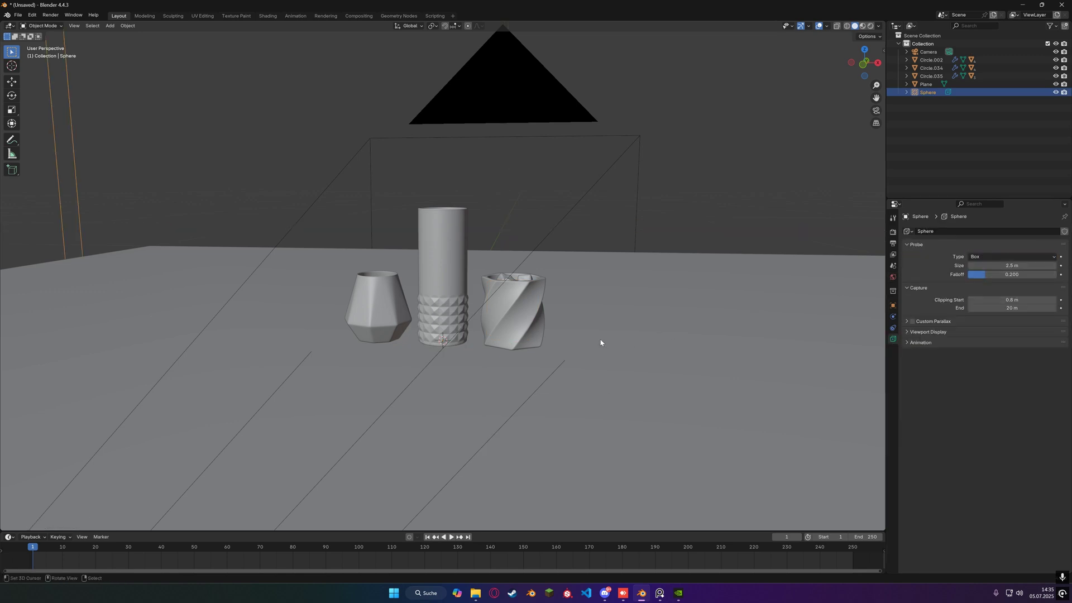
{"action": "left_click", "coordinate": [1005, 274]}
{"action": "type", "text": "0"}
{"action": "key", "text": "Return"}
Scale the box light probe down uniformly in front view until it is roughly as wide as the tall glass.
{"action": "scroll", "coordinate": [550, 333], "scroll_direction": "down", "scroll_amount": 5}
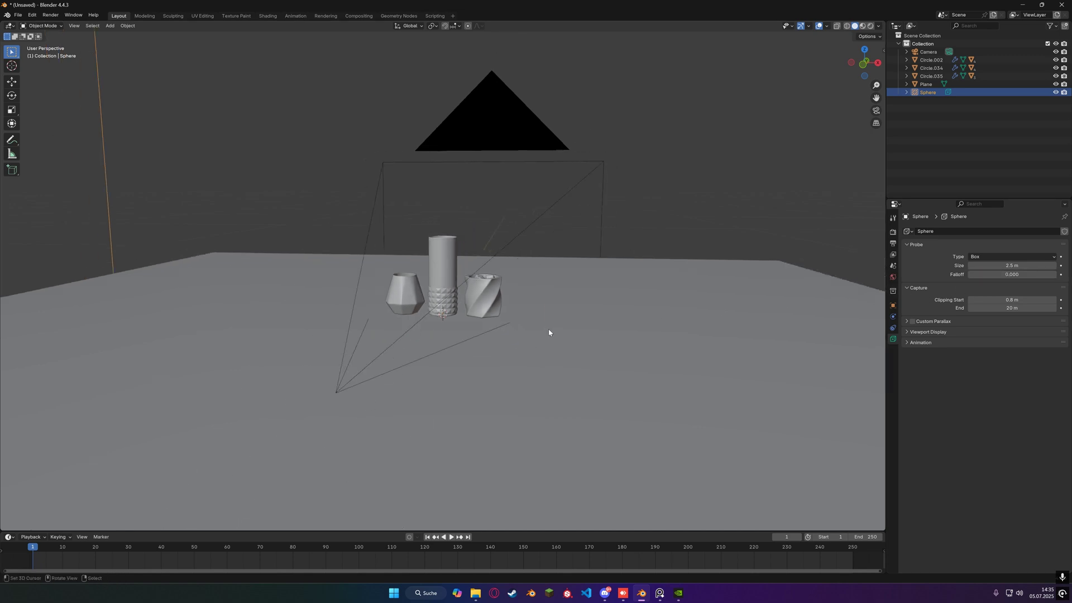
{"action": "scroll", "coordinate": [484, 357], "scroll_direction": "down", "scroll_amount": 4}
{"action": "scroll", "coordinate": [407, 335], "scroll_direction": "down", "scroll_amount": 3}
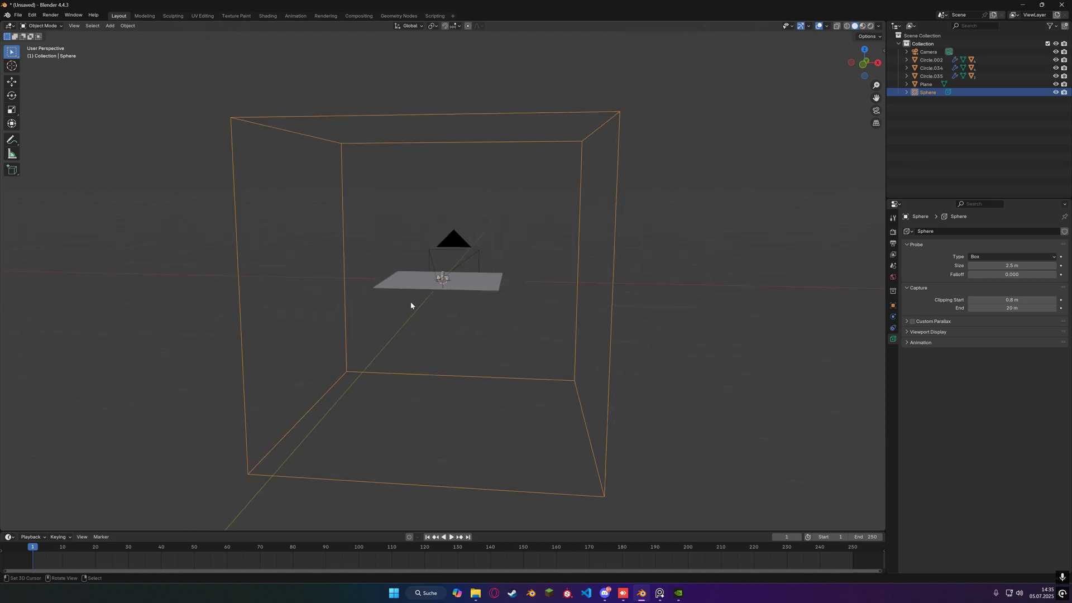
{"action": "key", "text": "s"}
{"action": "left_click", "coordinate": [478, 328]}
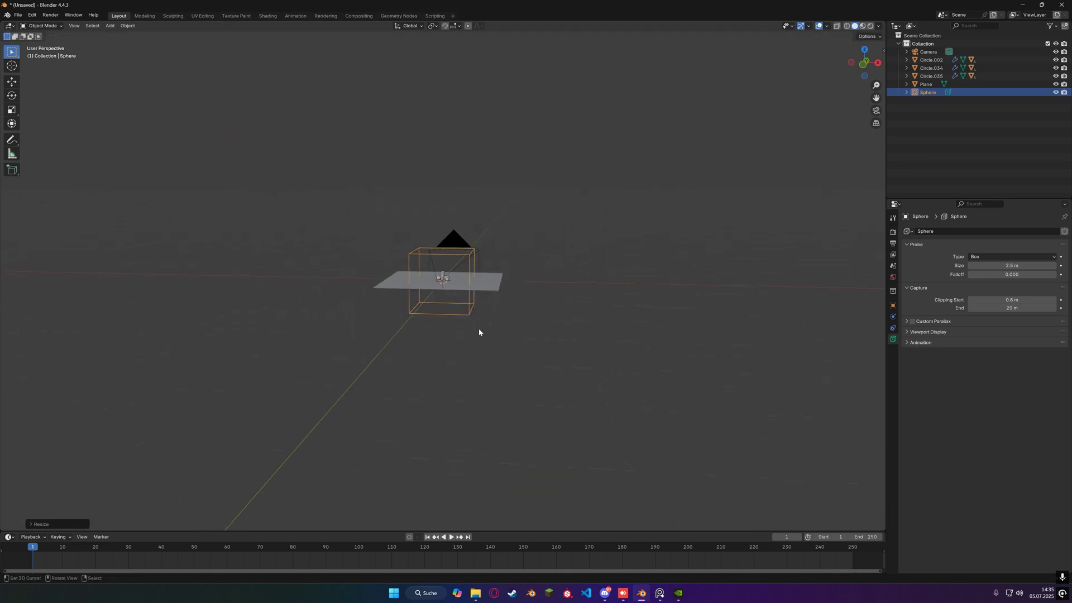
{"action": "key", "text": "KP_1"}
{"action": "scroll", "coordinate": [480, 341], "scroll_direction": "up", "scroll_amount": 5}
{"action": "scroll", "coordinate": [492, 362], "scroll_direction": "up", "scroll_amount": 10}
{"action": "key", "text": "s"}
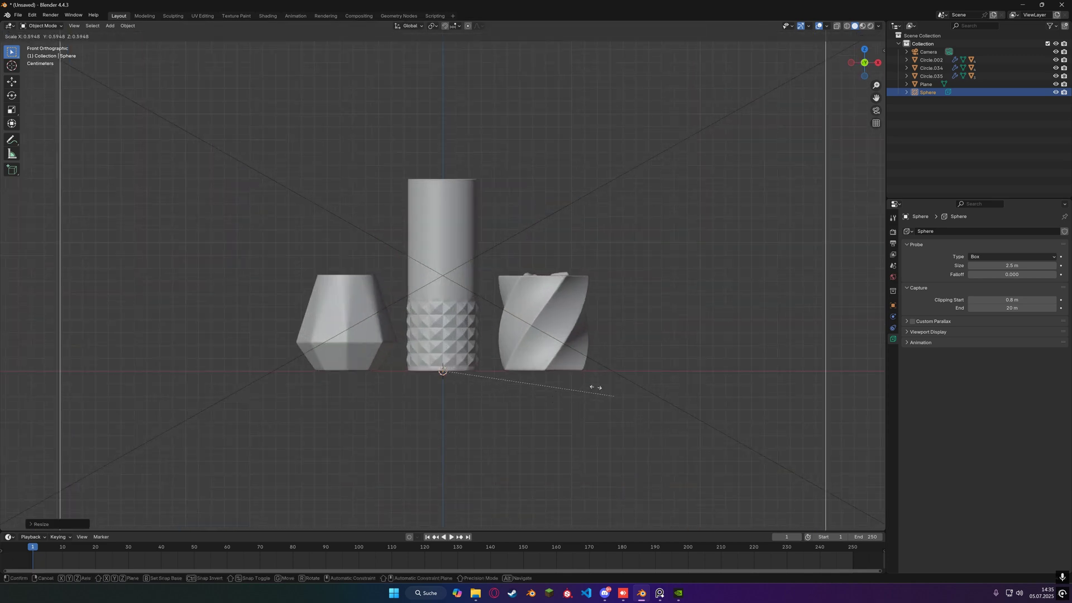
{"action": "left_click", "coordinate": [533, 373]}
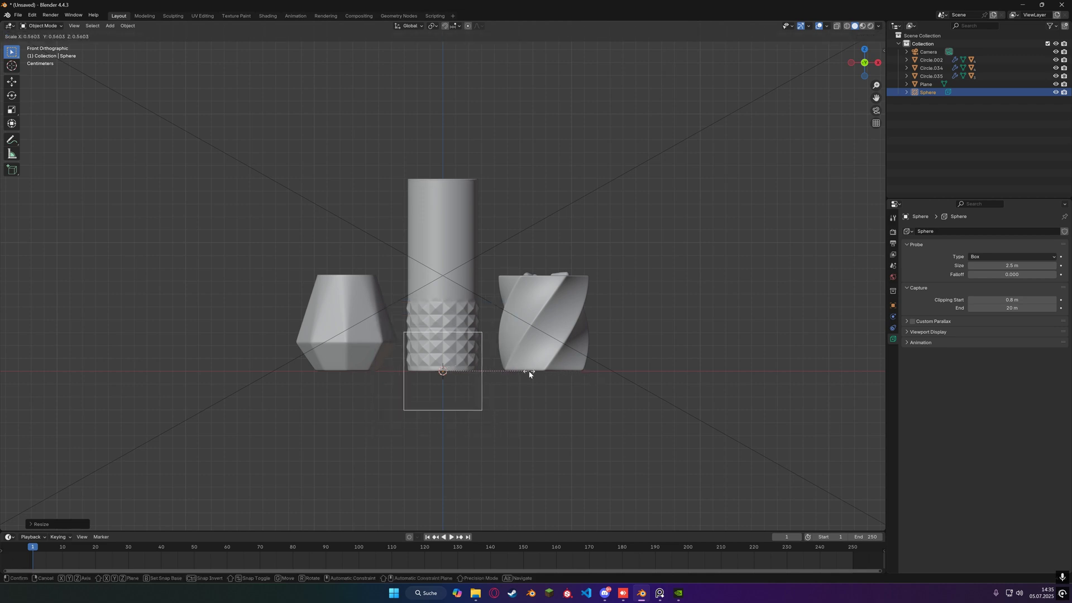
Fine-tune the probe's uniform scale so its sides sit just outside the studded edge of the tall glass.
{"action": "scroll", "coordinate": [601, 451], "scroll_direction": "up", "scroll_amount": 7}
{"action": "scroll", "coordinate": [545, 389], "scroll_direction": "up", "scroll_amount": 8}
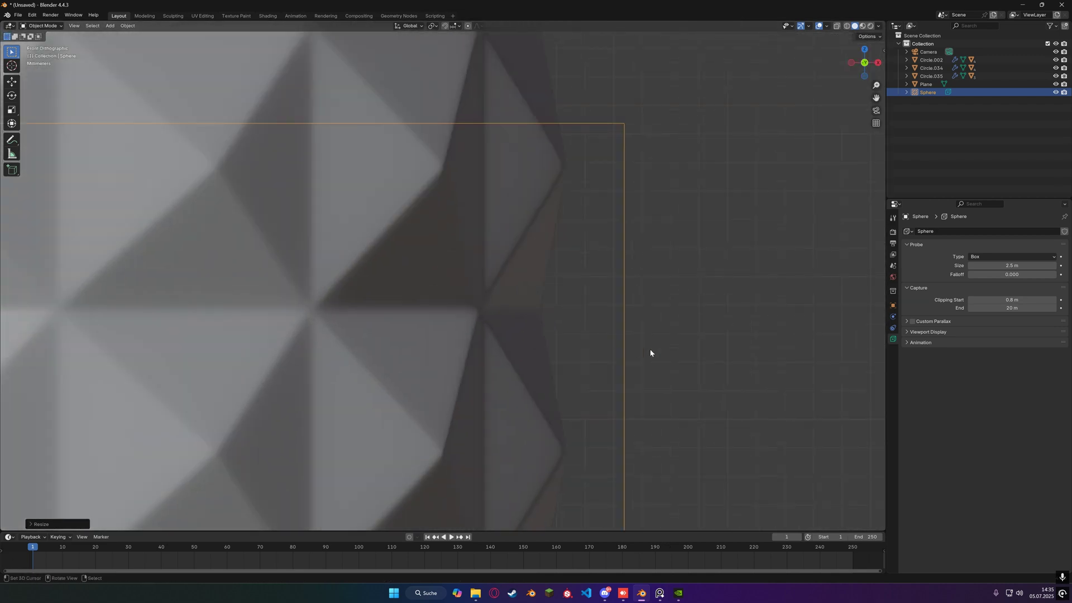
{"action": "key", "text": "s"}
{"action": "left_click", "coordinate": [581, 363]}
{"action": "scroll", "coordinate": [569, 246], "scroll_direction": "up", "scroll_amount": 10}
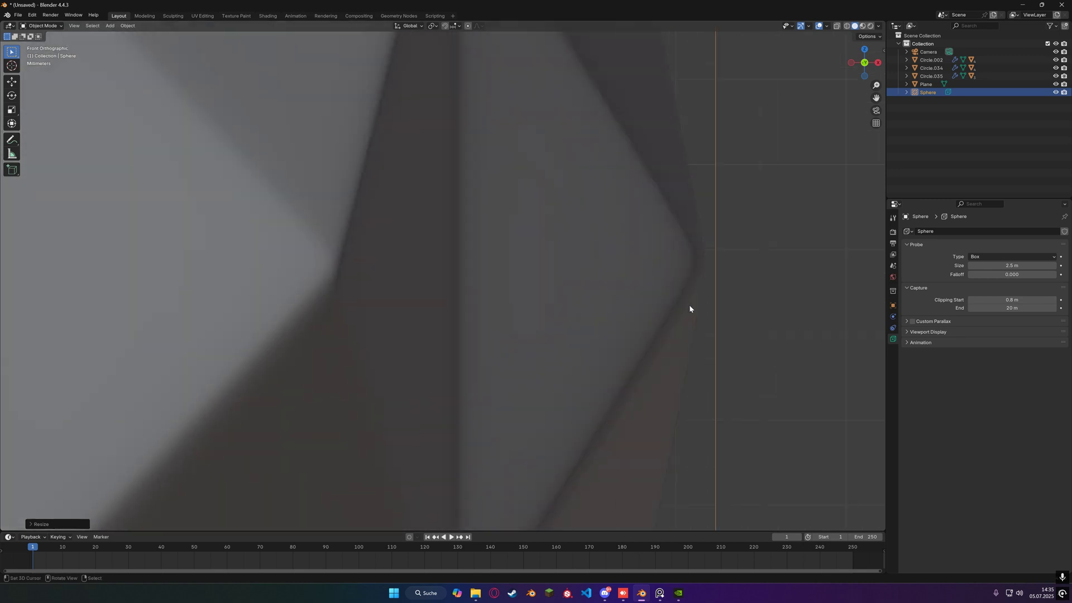
{"action": "key", "text": "s"}
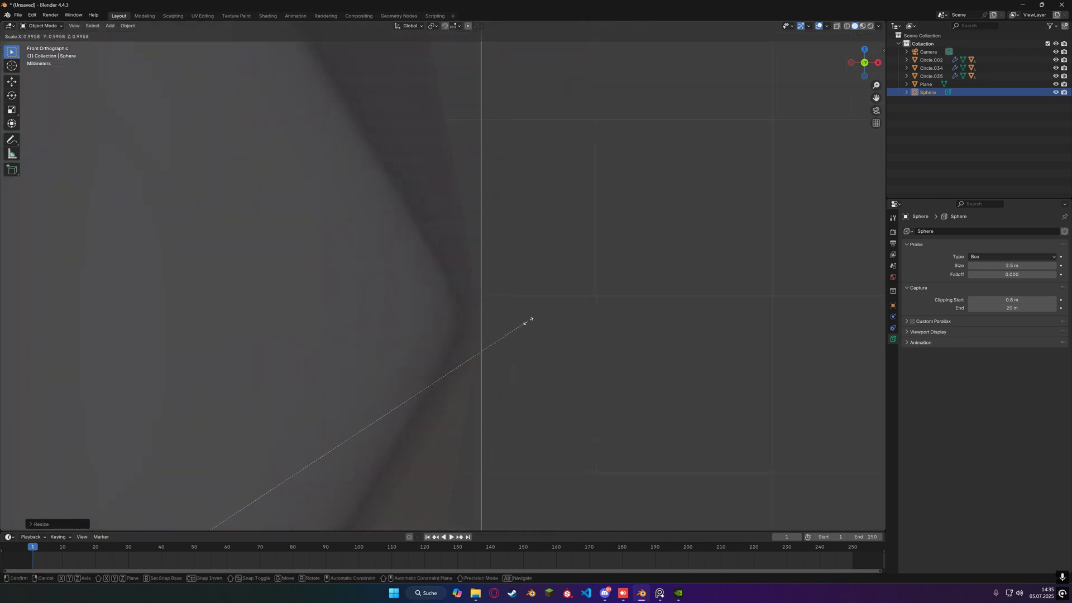
{"action": "left_click", "coordinate": [522, 318]}
{"action": "scroll", "coordinate": [477, 348], "scroll_direction": "up", "scroll_amount": 3}
{"action": "scroll", "coordinate": [477, 349], "scroll_direction": "down", "scroll_amount": 12}
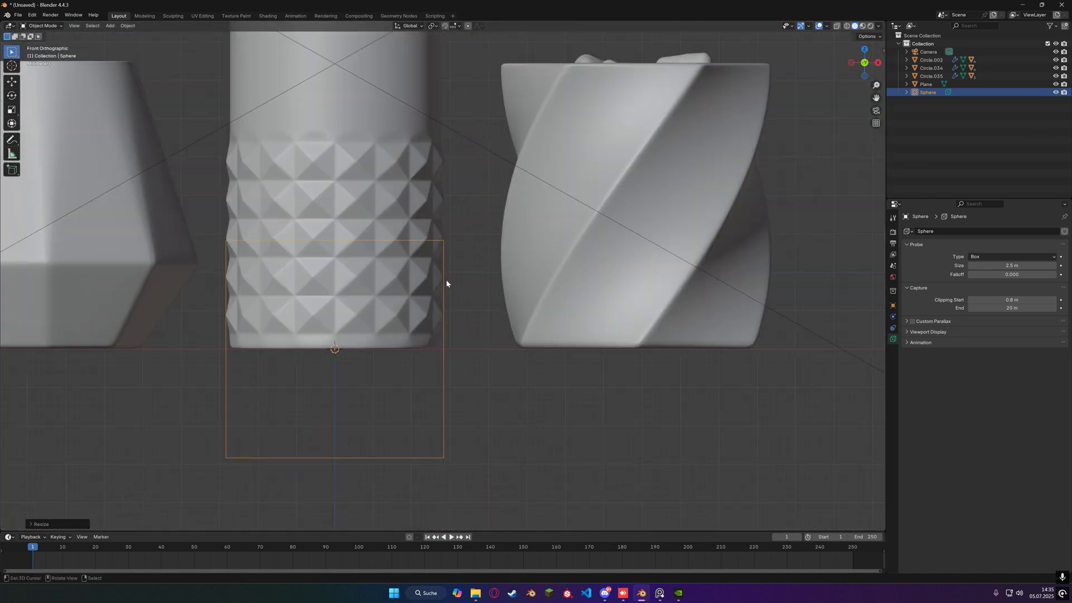
Stretch the box light probe along Z and raise it so it encloses the full height of the tall glass.
{"action": "scroll", "coordinate": [507, 408], "scroll_direction": "down", "scroll_amount": 5}
{"action": "key", "text": "s"}
{"action": "key", "text": "z"}
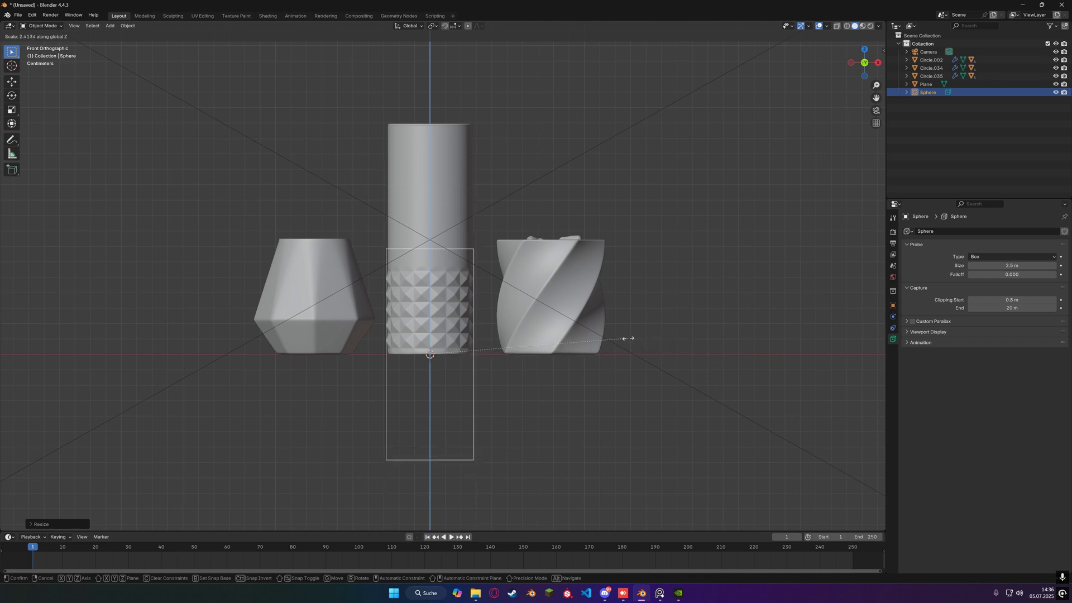
{"action": "left_click", "coordinate": [691, 332]}
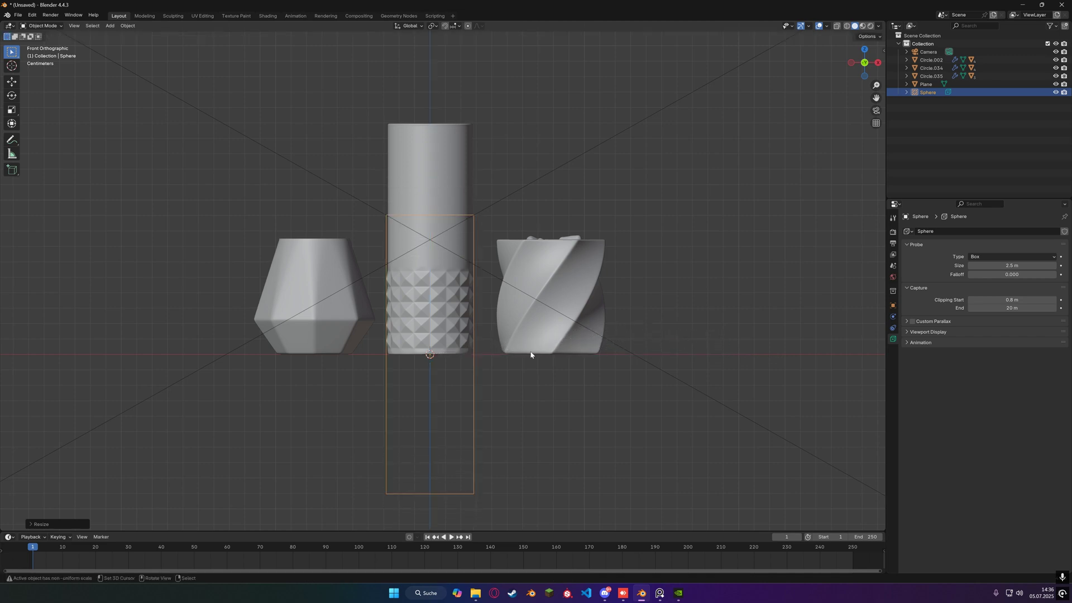
{"action": "key", "text": "g"}
{"action": "key", "text": "z"}
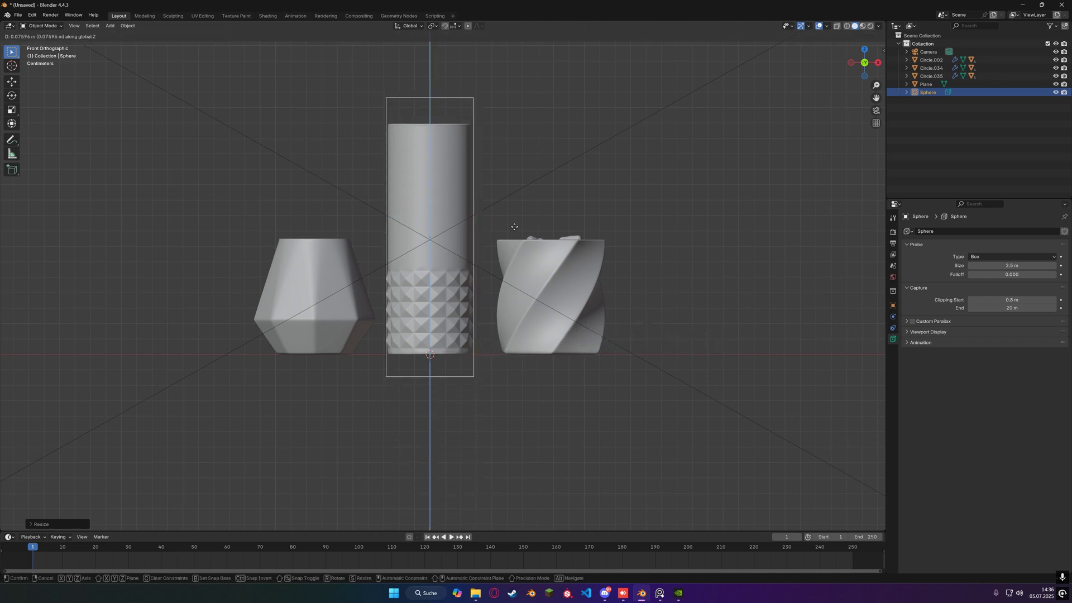
{"action": "left_click", "coordinate": [518, 214]}
Shorten the box light probe along Z and lower it to align with the base of the tall glass.
{"action": "key", "text": "s"}
{"action": "key", "text": "z"}
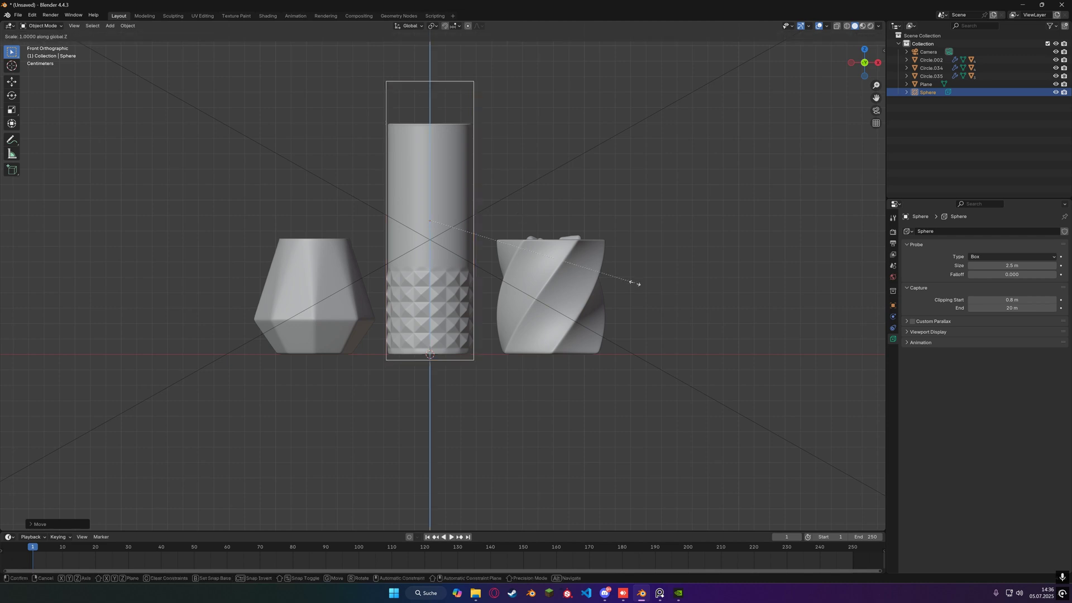
{"action": "left_click", "coordinate": [605, 280]}
{"action": "key", "text": "g"}
{"action": "key", "text": "z"}
{"action": "left_click", "coordinate": [541, 357]}
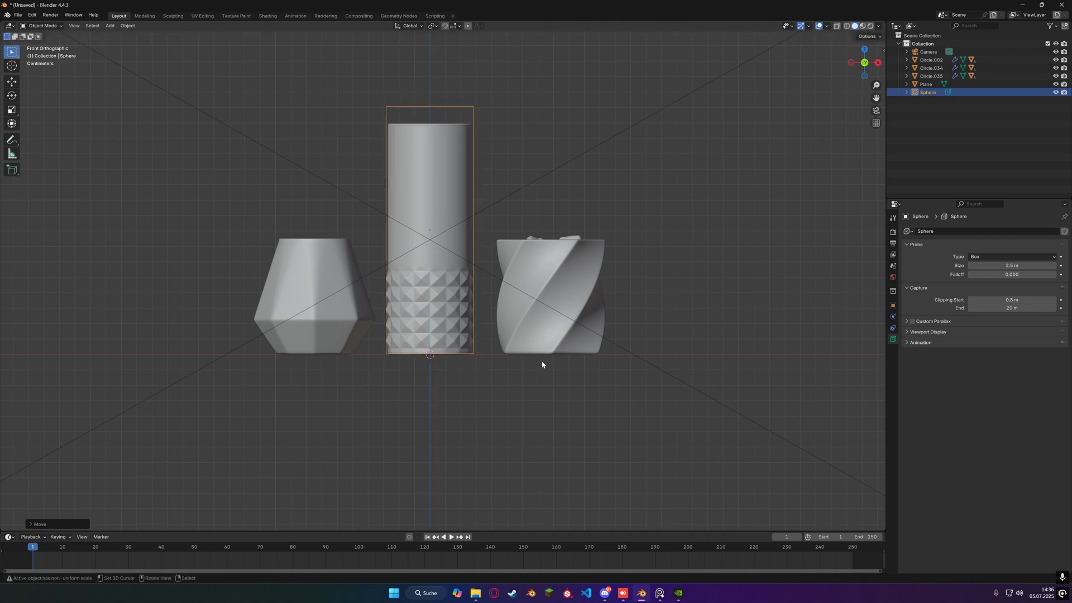
Nudge the box light probe down along Z until its lower face sits just beneath the tall glass's bottom edge.
{"action": "scroll", "coordinate": [519, 371], "scroll_direction": "up", "scroll_amount": 8}
{"action": "scroll", "coordinate": [500, 333], "scroll_direction": "up", "scroll_amount": 12}
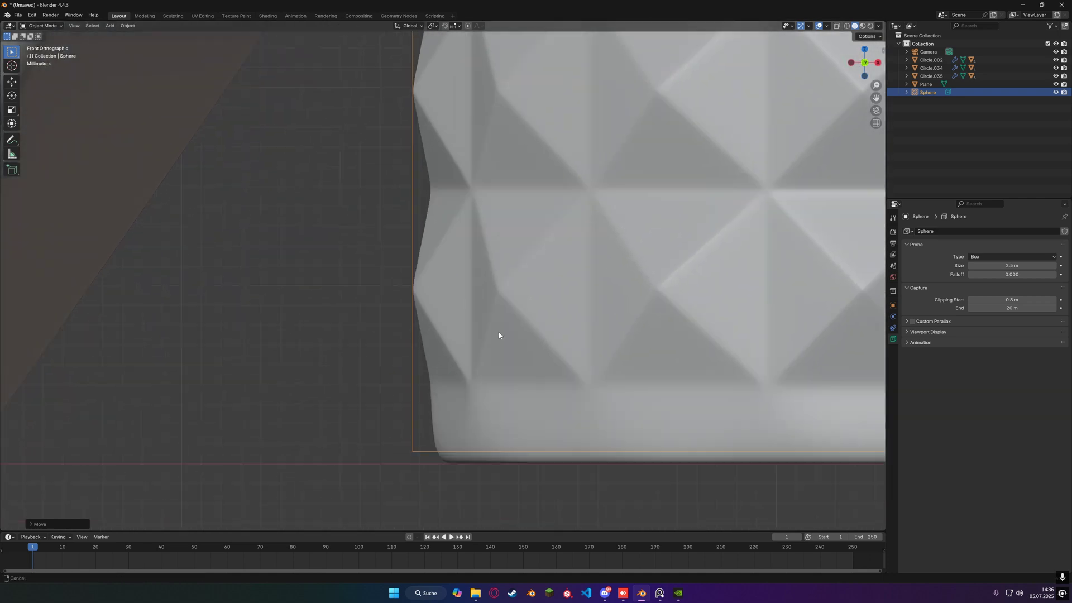
{"action": "left_click_drag", "start_coordinate": [477, 196], "coordinate": [430, 306]}
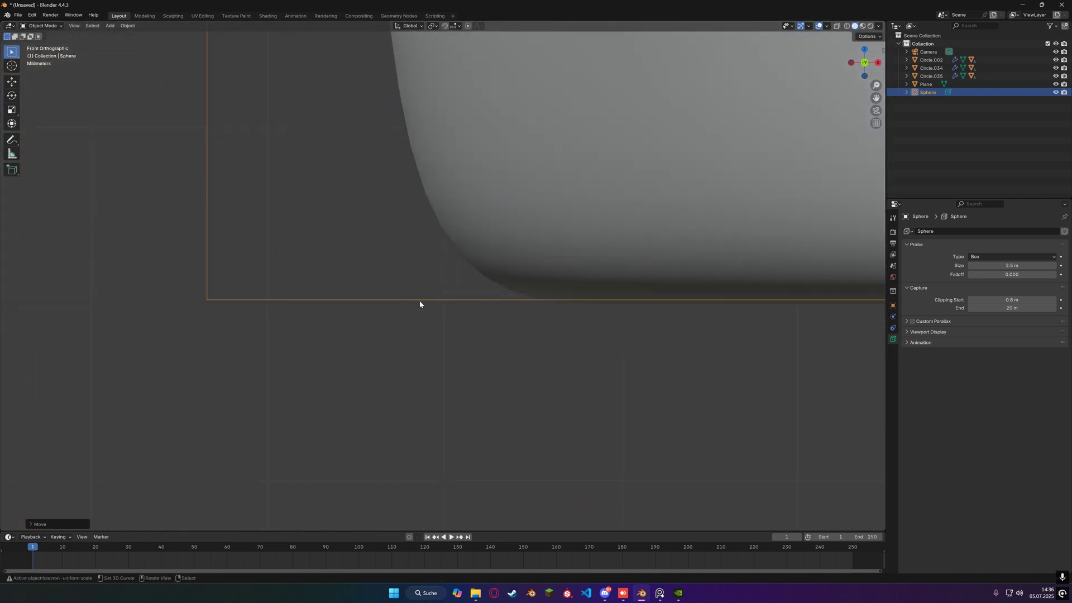
{"action": "scroll", "coordinate": [428, 312], "scroll_direction": "up", "scroll_amount": 4}
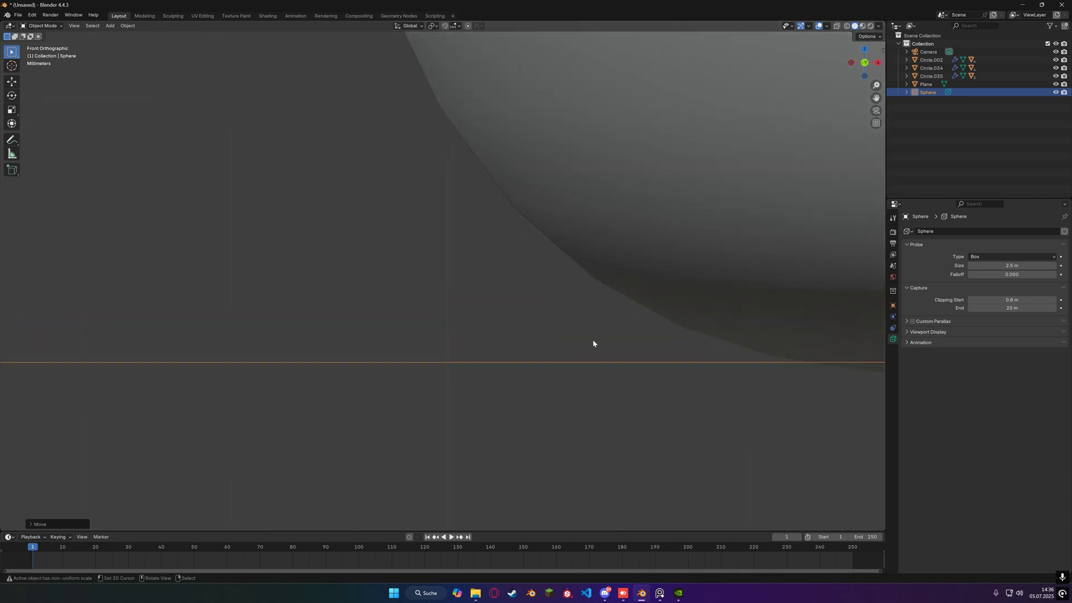
{"action": "key", "text": "g"}
{"action": "key", "text": "z"}
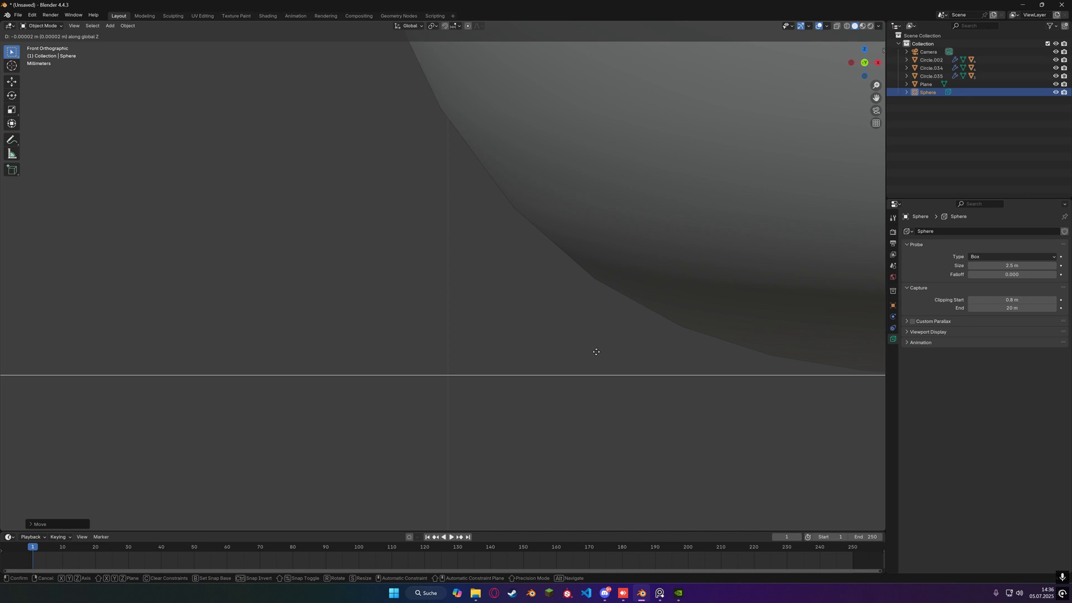
{"action": "left_click", "coordinate": [596, 351]}
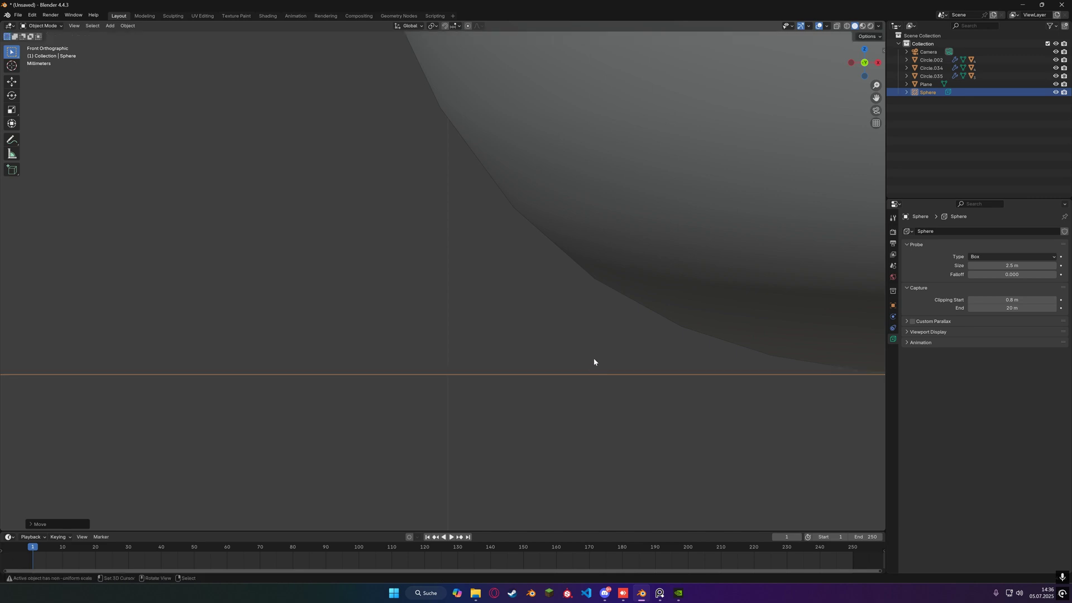
View the scene through the camera in rendered viewport shading.
{"action": "scroll", "coordinate": [594, 357], "scroll_direction": "down", "scroll_amount": 1}
{"action": "key", "text": "KP_0"}
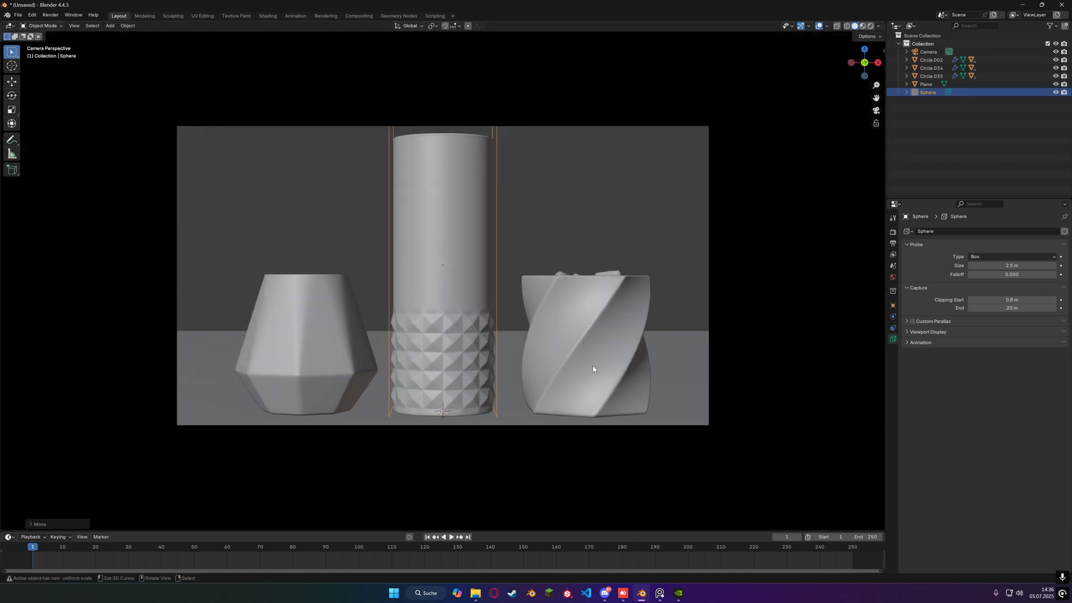
{"action": "left_click", "coordinate": [870, 25]}
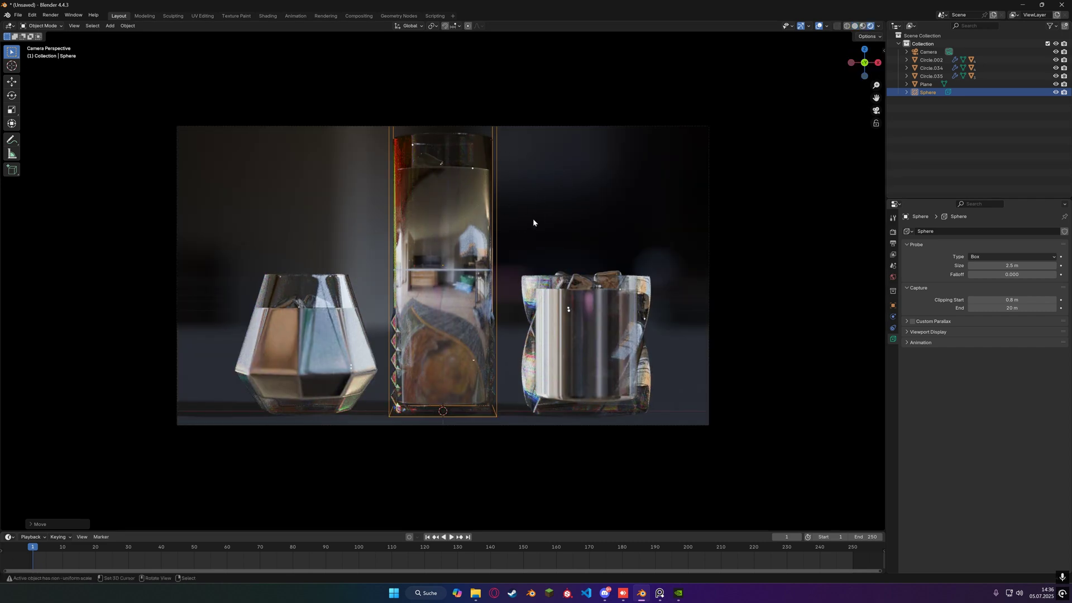
Try shifting the box light probe sideways along X relative to the tall glass to compare the refractions.
{"action": "key", "text": "g"}
{"action": "key", "text": "x"}
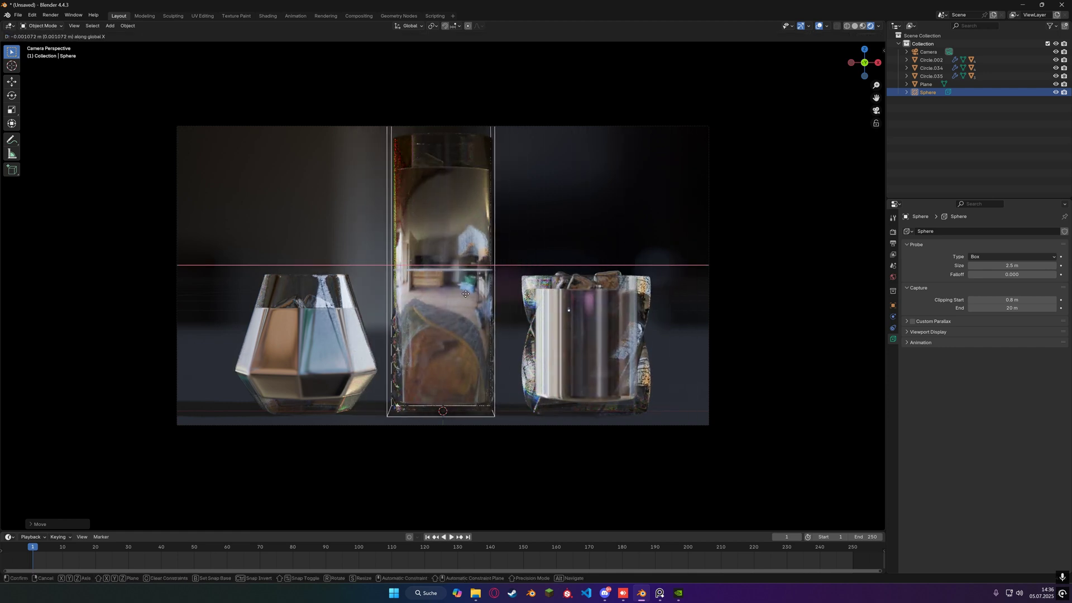
{"action": "left_click", "coordinate": [463, 296]}
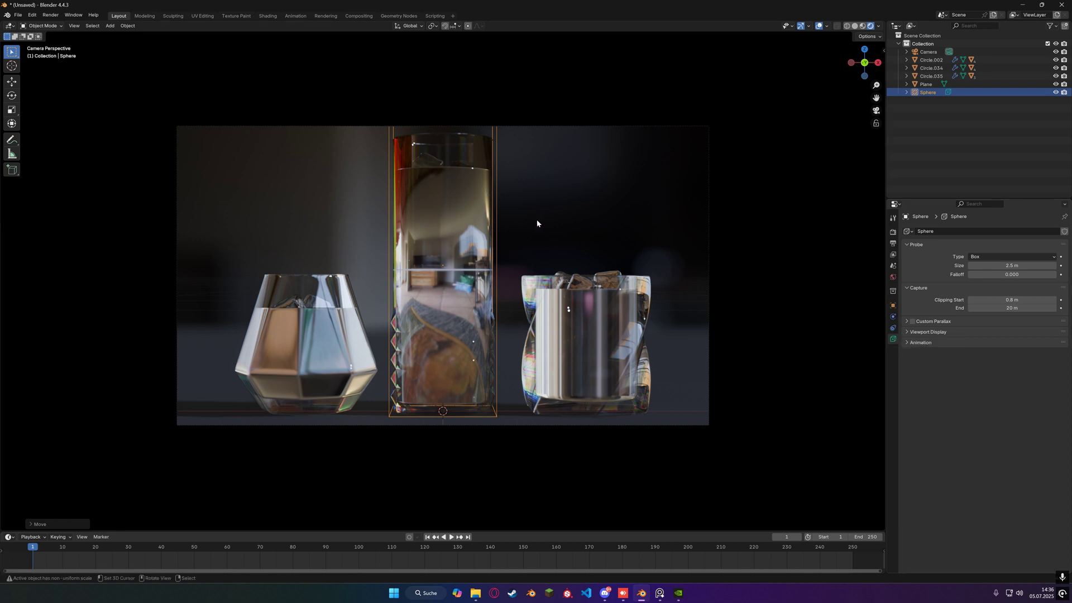
{"action": "key", "text": "g"}
{"action": "key", "text": "x"}
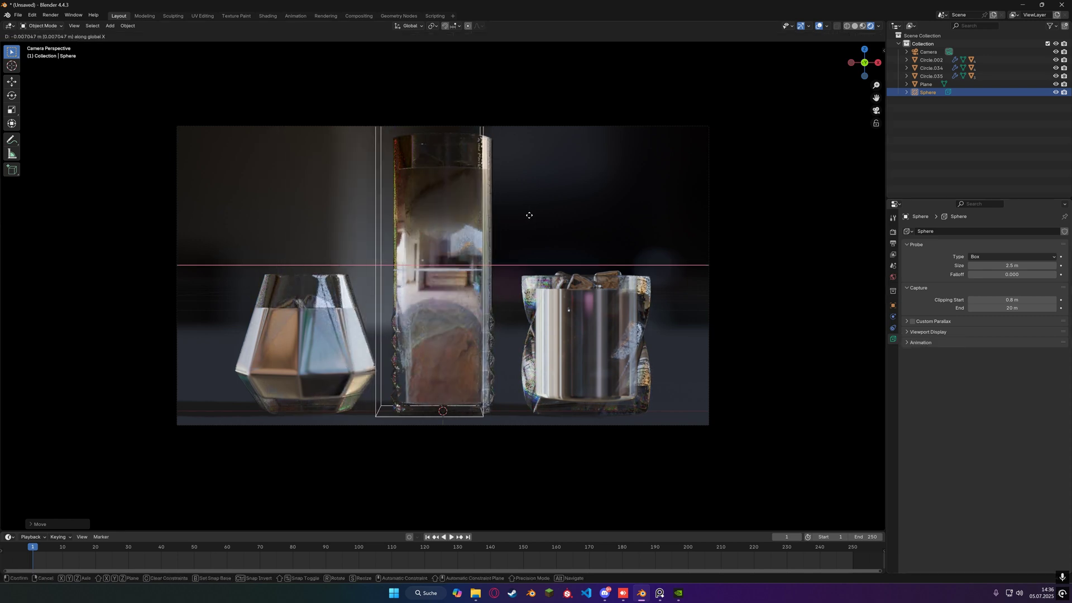
{"action": "left_click", "coordinate": [539, 221]}
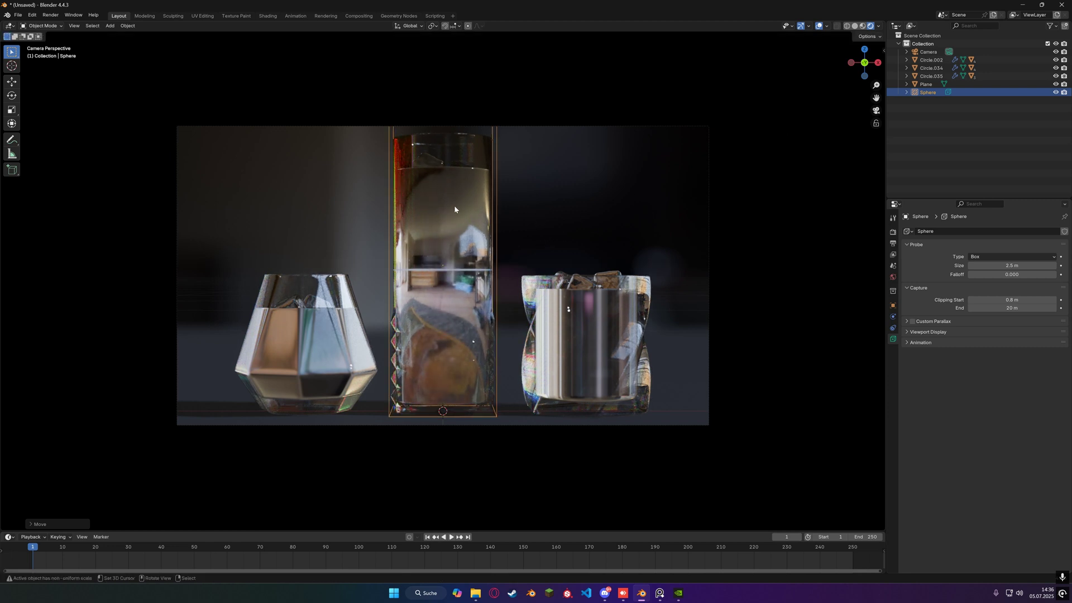
Parent the box light probe to the tall glass.
{"action": "left_click", "coordinate": [470, 163], "text": "shift"}
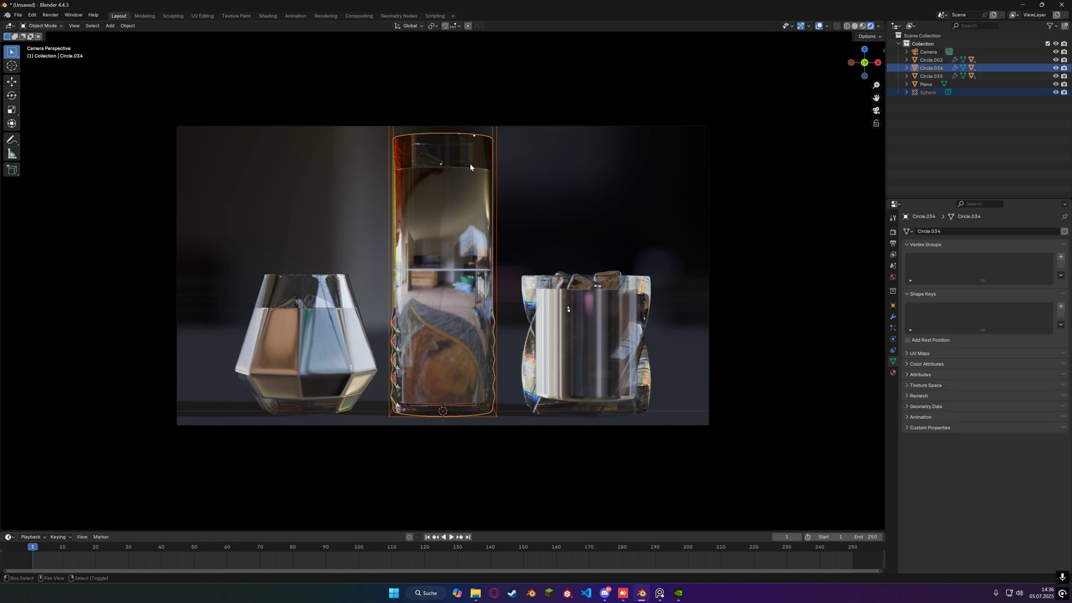
{"action": "key", "text": "ctrl+p"}
{"action": "left_click", "coordinate": [470, 163]}
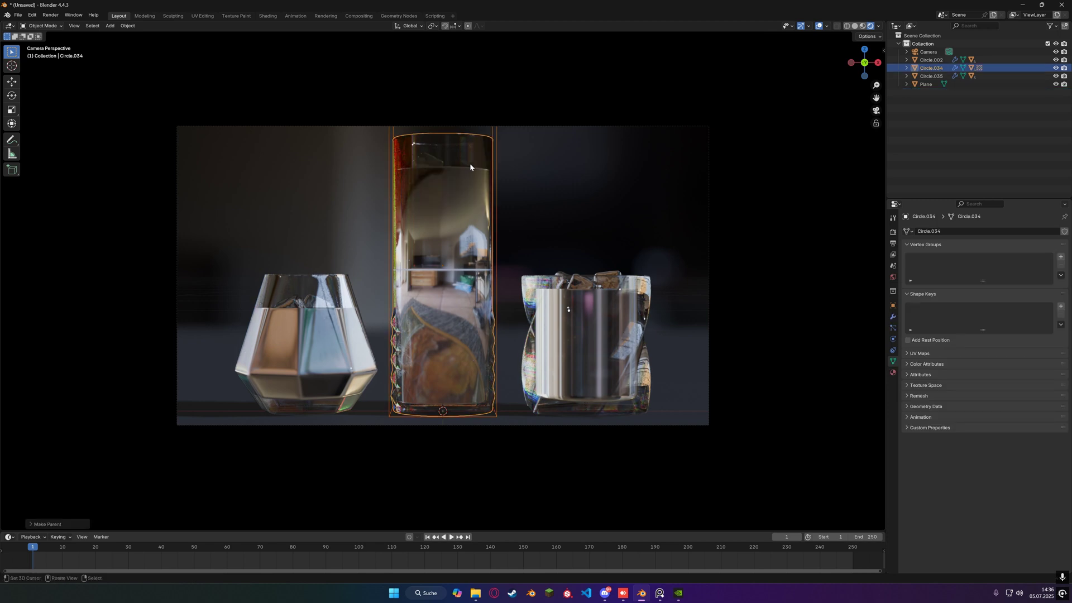
{"action": "key", "text": "g"}
{"action": "key", "text": "Escape"}
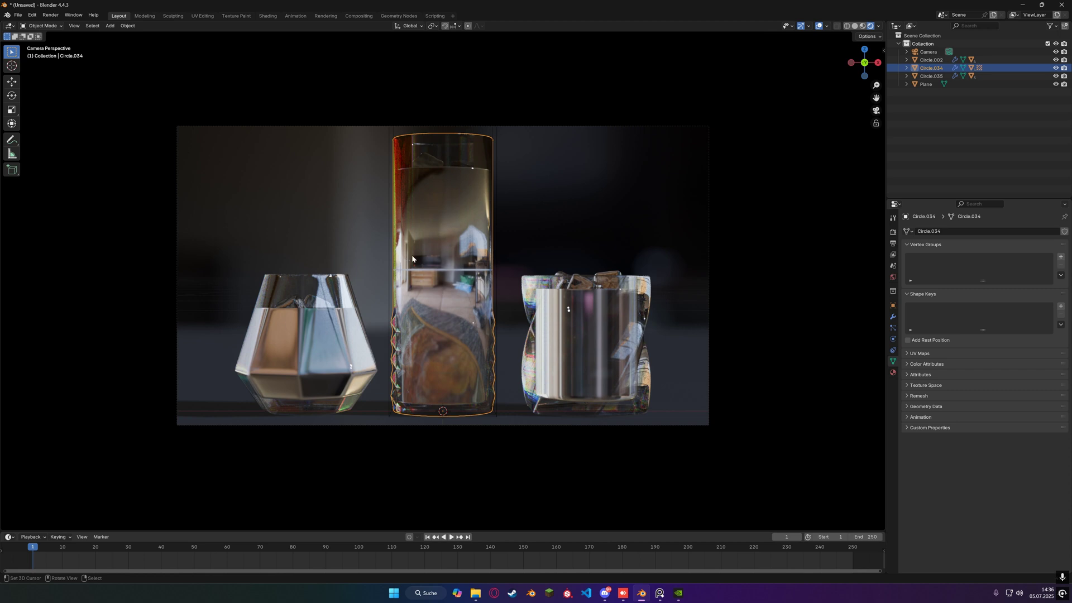
Move the tall glass together with its parented light probe aside, out of the camera frame.
{"action": "key", "text": "h"}
{"action": "key", "text": "alt+h"}
{"action": "scroll", "coordinate": [383, 303], "scroll_direction": "down", "scroll_amount": 2}
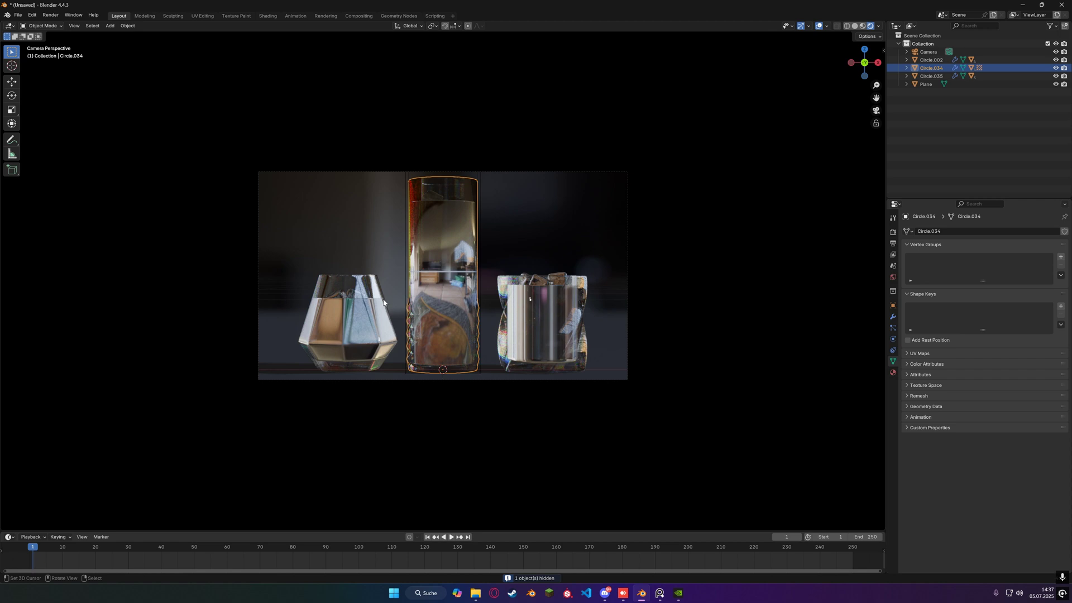
{"action": "key", "text": "g"}
{"action": "left_click", "coordinate": [547, 324]}
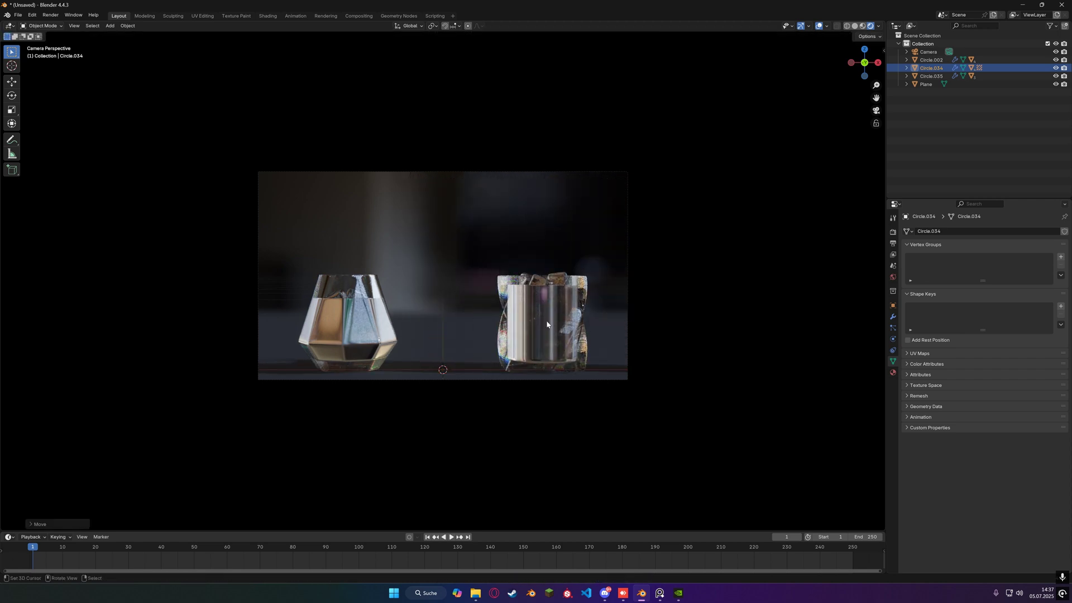
Clear the twisted glass's location so it sits at the world origin, and show it in solid shading from the front.
{"action": "left_click", "coordinate": [537, 320]}
{"action": "key", "text": "alt+g"}
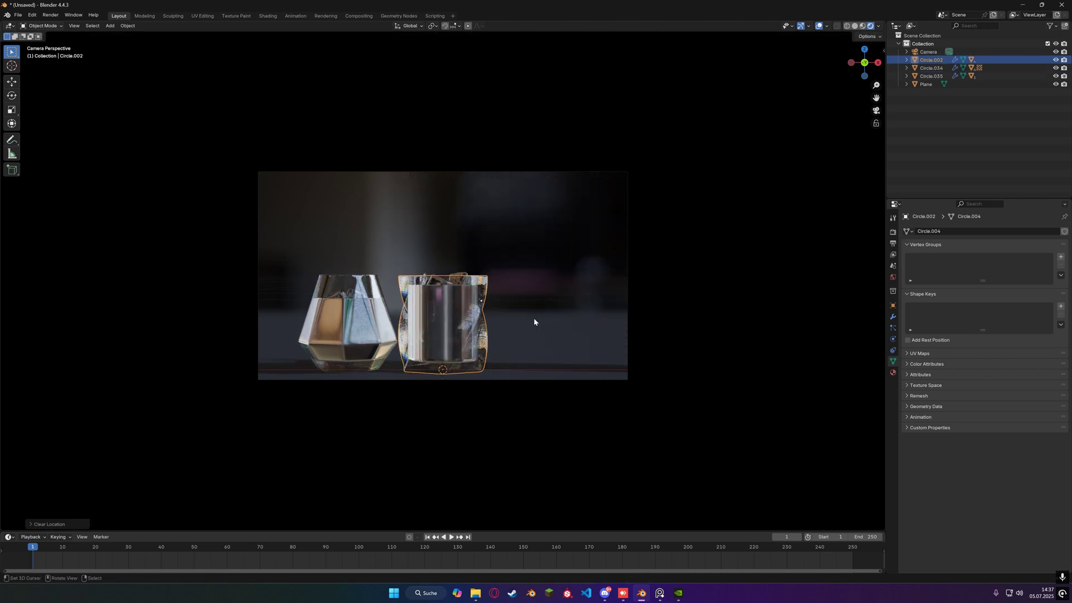
{"action": "left_click", "coordinate": [854, 25]}
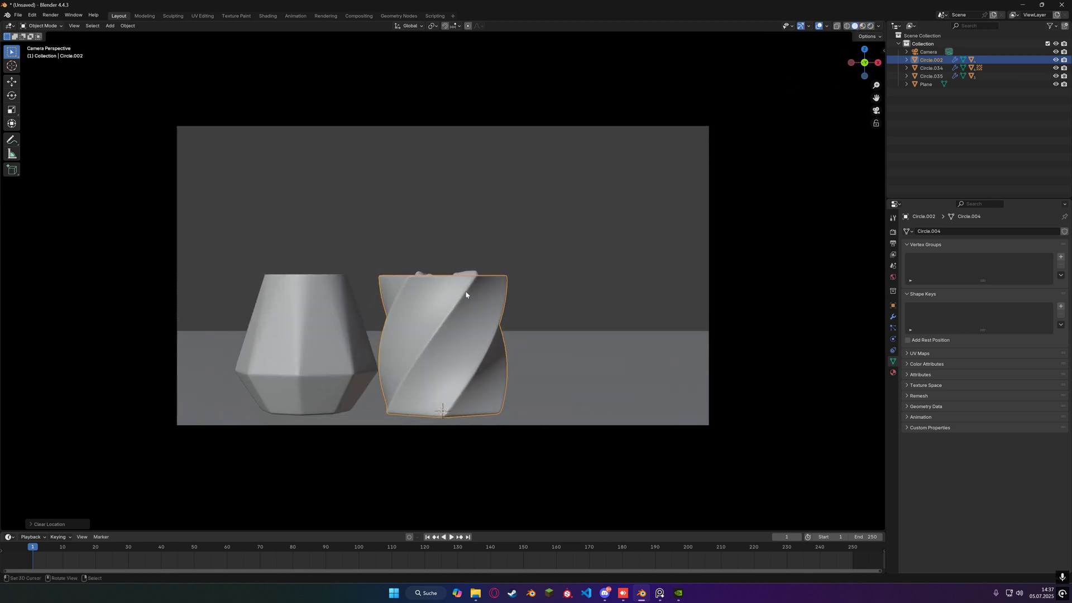
{"action": "key", "text": "KP_0"}
{"action": "key", "text": "KP_1"}
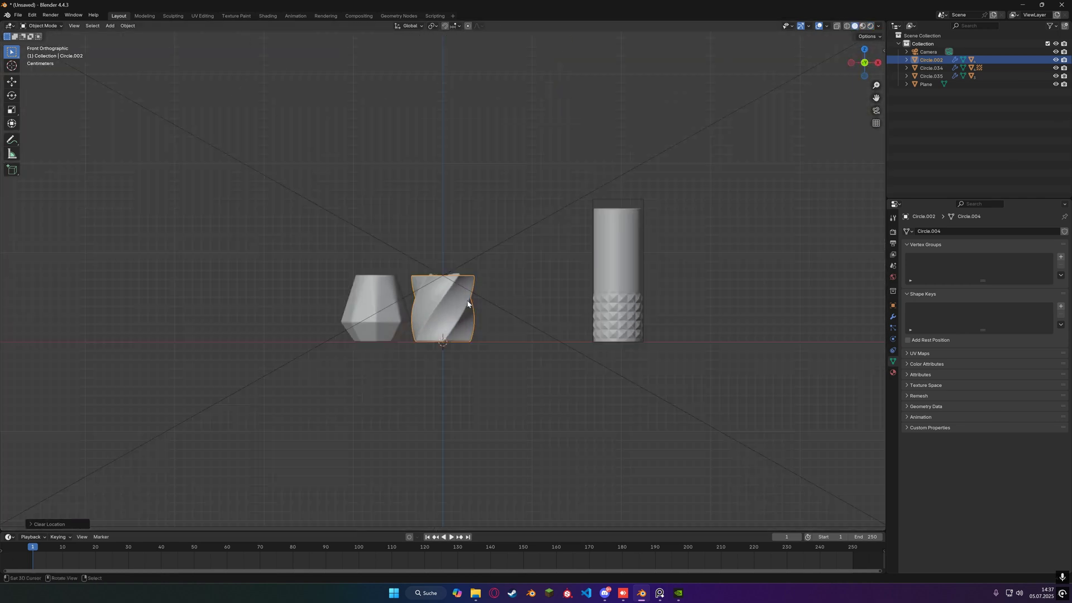
{"action": "scroll", "coordinate": [472, 303], "scroll_direction": "up", "scroll_amount": 4}
Move the faceted glass with its light probe along X, away from the world origin towards the frame's edge.
{"action": "left_click", "coordinate": [333, 346]}
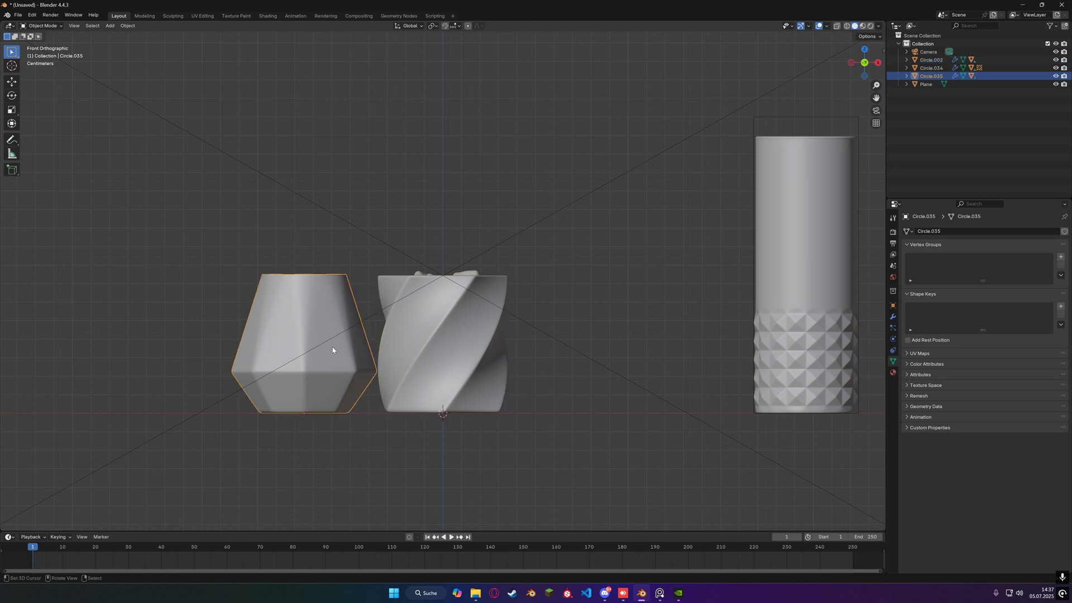
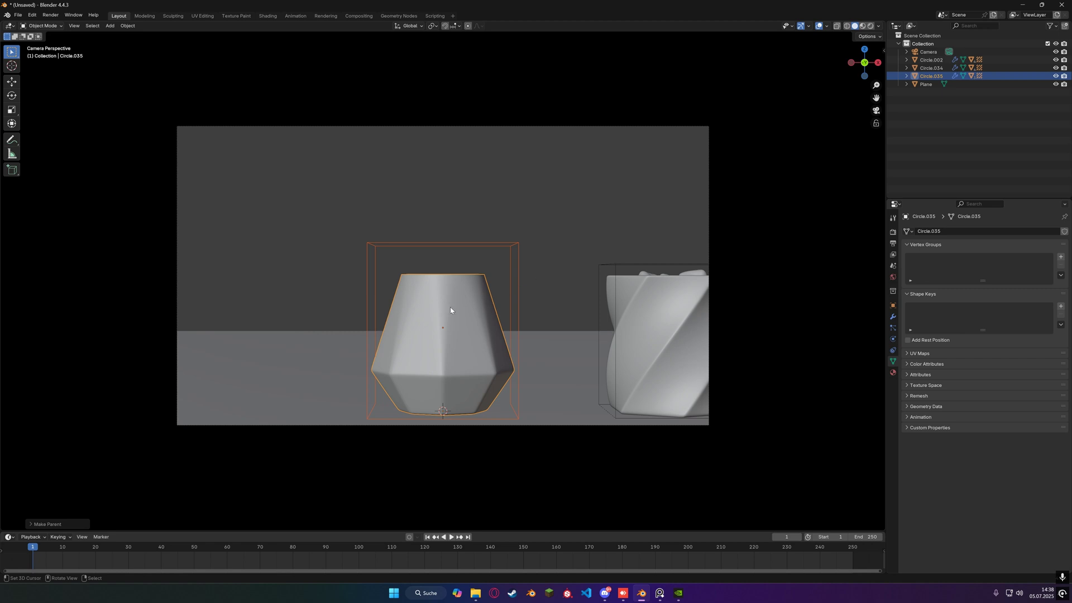
{"action": "left_click", "coordinate": [451, 311]}
{"action": "left_click", "coordinate": [484, 285]}
{"action": "key", "text": "g"}
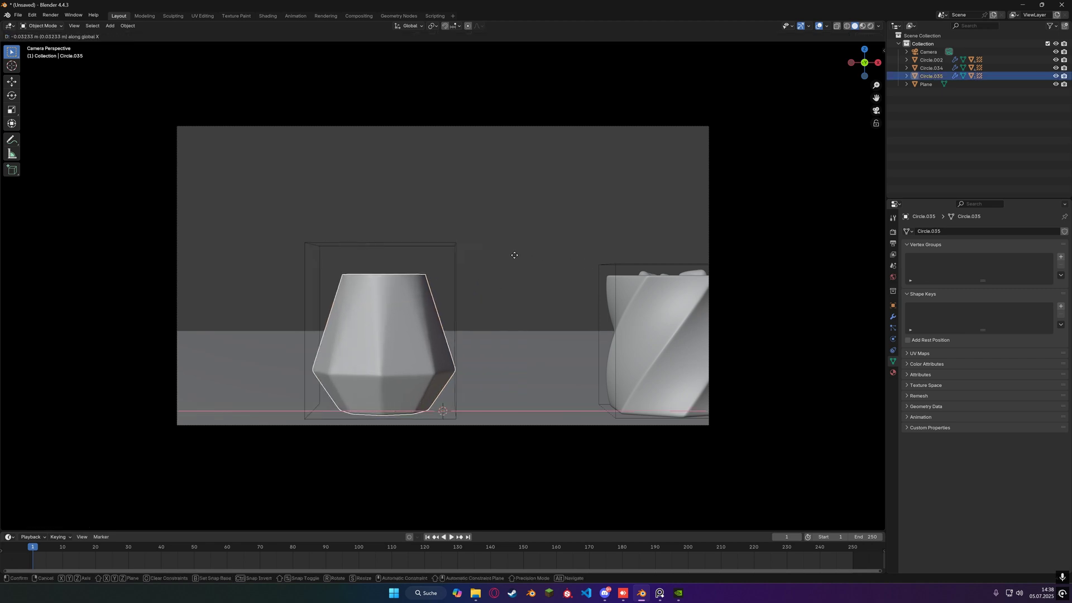
{"action": "key", "text": "Escape"}
{"action": "scroll", "coordinate": [536, 284], "scroll_direction": "down", "scroll_amount": 2}
{"action": "scroll", "coordinate": [535, 284], "scroll_direction": "down", "scroll_amount": 2}
{"action": "key", "text": "g"}
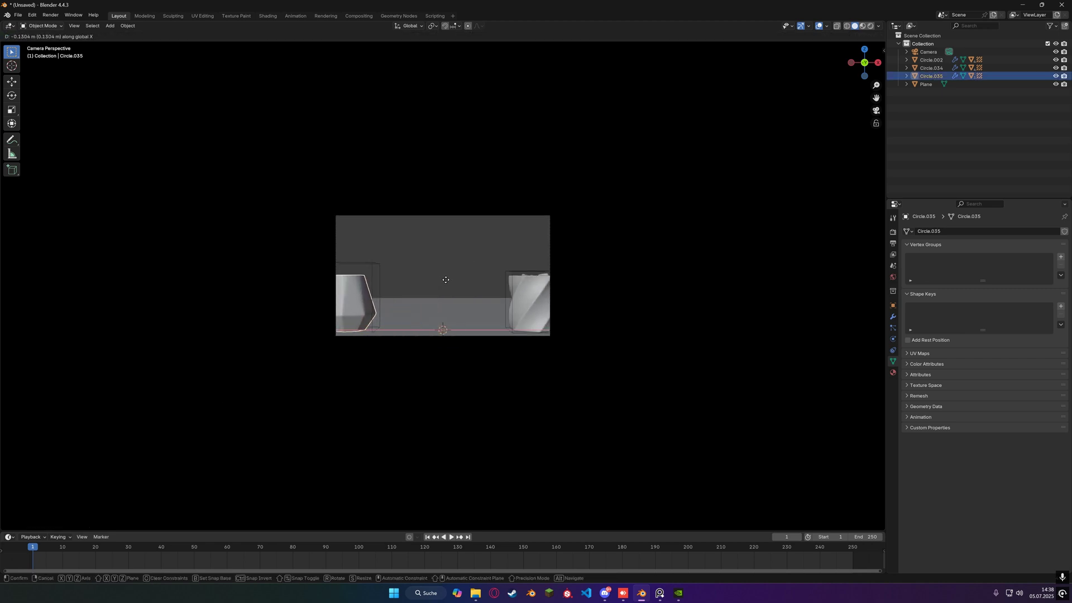
{"action": "left_click", "coordinate": [454, 279]}
Clear the tall glass's location to return it to the world origin, and look through the camera.
{"action": "key", "text": "KP_0"}
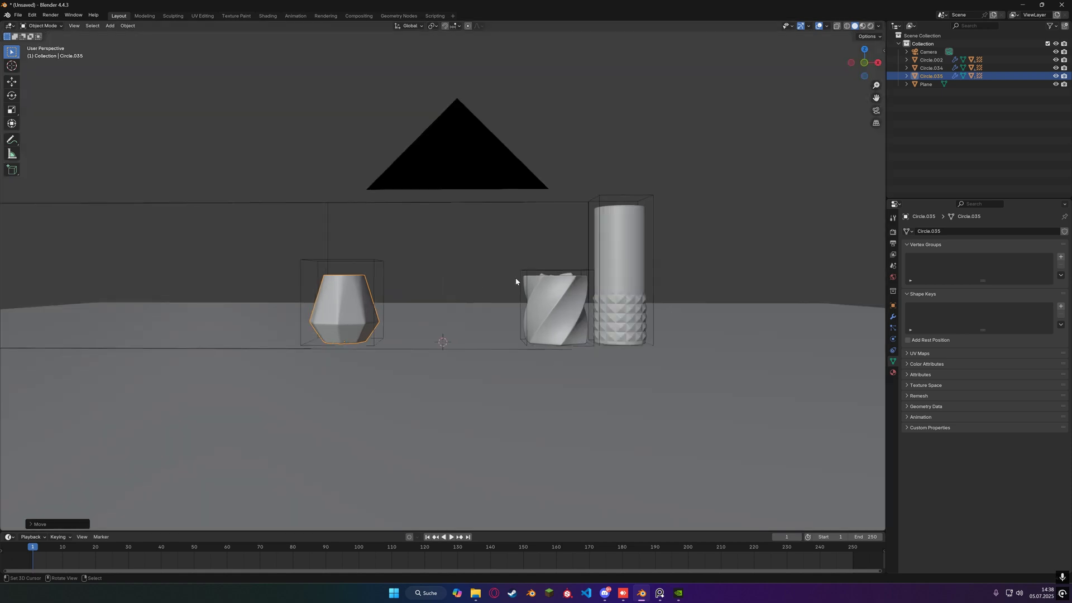
{"action": "left_click", "coordinate": [609, 273]}
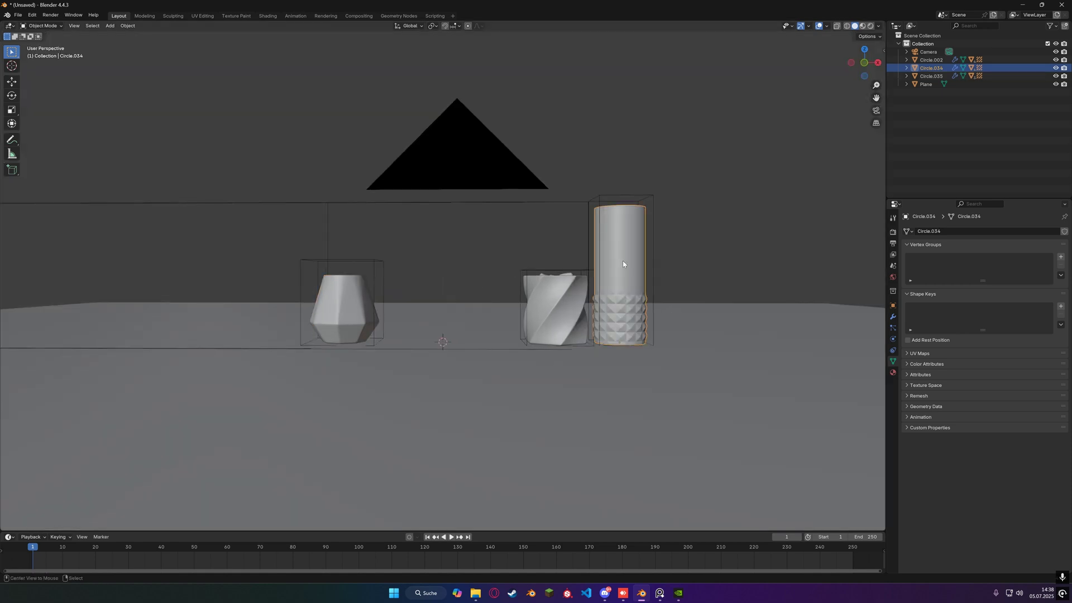
{"action": "key", "text": "alt+g"}
{"action": "scroll", "coordinate": [579, 280], "scroll_direction": "up", "scroll_amount": 2}
{"action": "key", "text": "KP_0"}
{"action": "scroll", "coordinate": [473, 304], "scroll_direction": "up", "scroll_amount": 4}
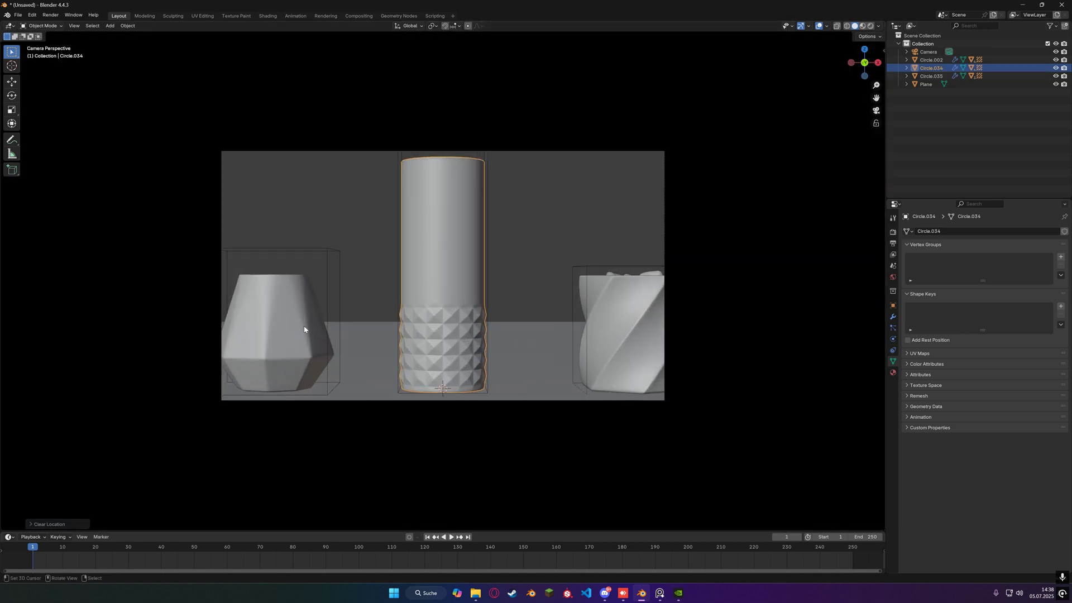
Move the faceted and twisted glasses inward so they flank the tall glass fully inside the camera frame.
{"action": "left_click", "coordinate": [307, 332]}
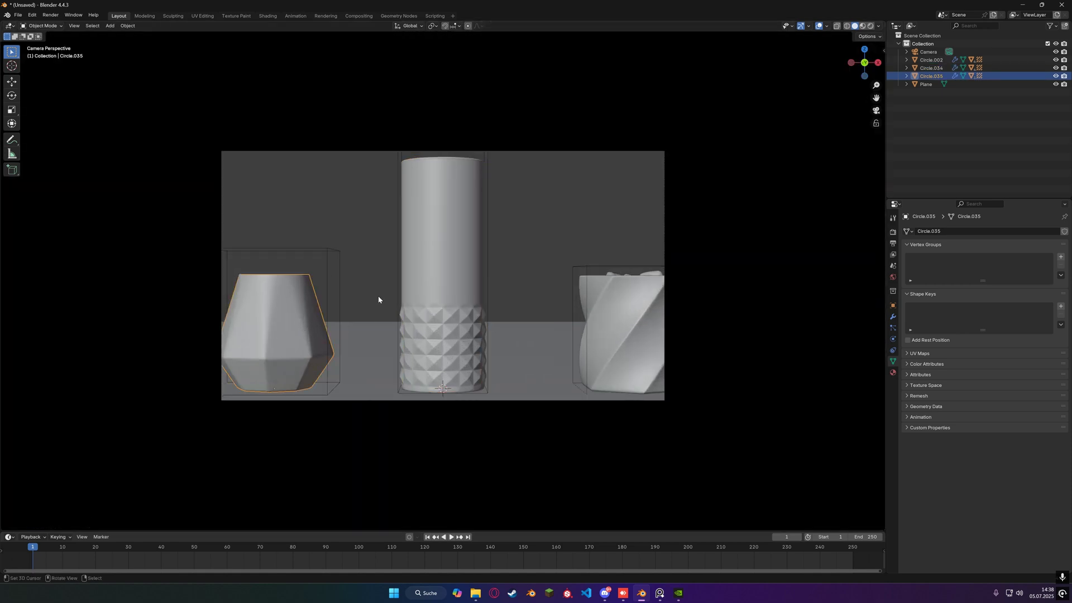
{"action": "key", "text": "g"}
{"action": "left_click", "coordinate": [408, 300]}
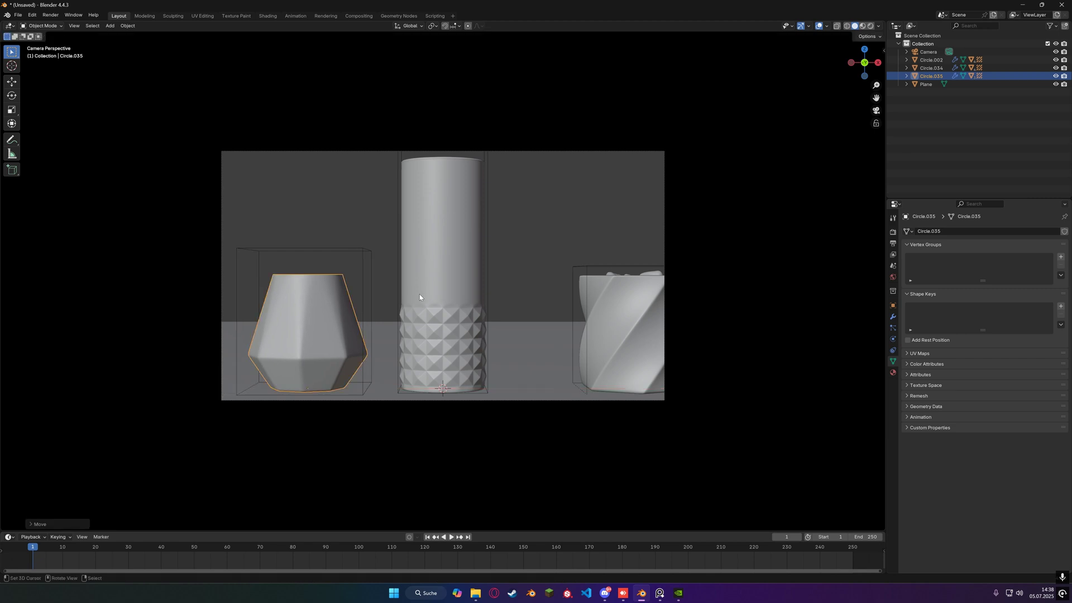
{"action": "left_click", "coordinate": [593, 324]}
{"action": "key", "text": "g"}
{"action": "key", "text": "x"}
{"action": "left_click", "coordinate": [565, 323]}
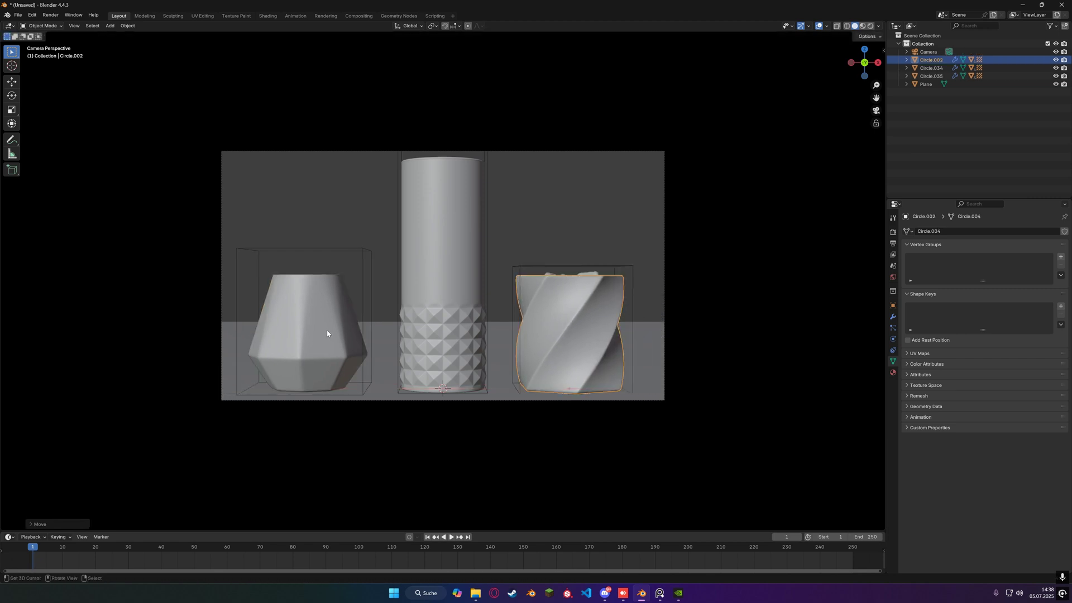
{"action": "left_click", "coordinate": [329, 336]}
{"action": "key", "text": "g"}
{"action": "left_click", "coordinate": [340, 336]}
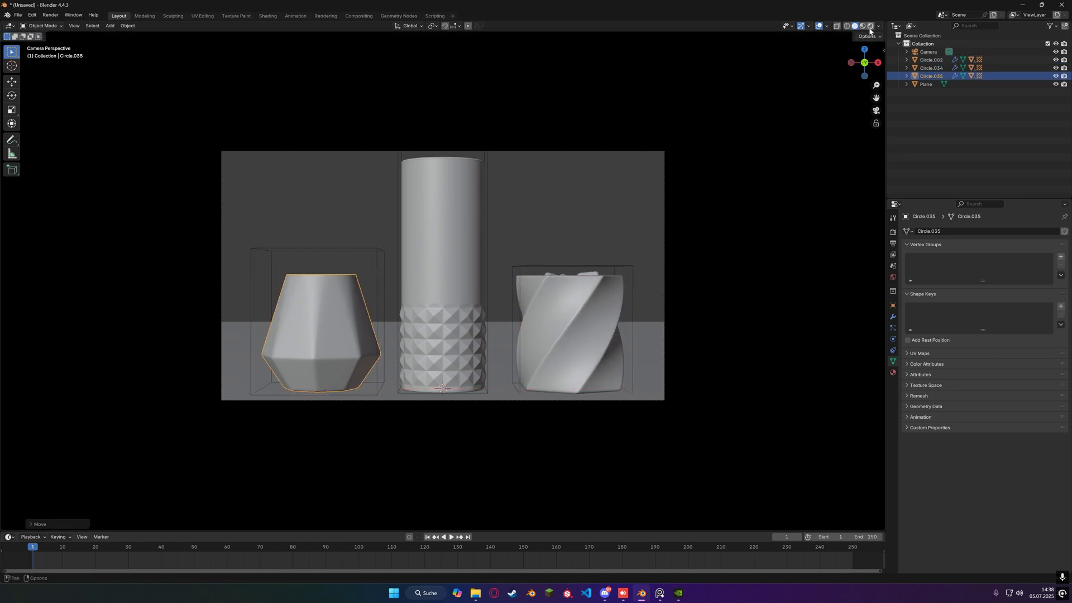
Use rendered viewport shading with overlays hidden, and bring up the Fancy Eevee glass nodes in the Shading workspace beside the camera view.
{"action": "key", "text": "z"}
{"action": "left_click", "coordinate": [822, 28]}
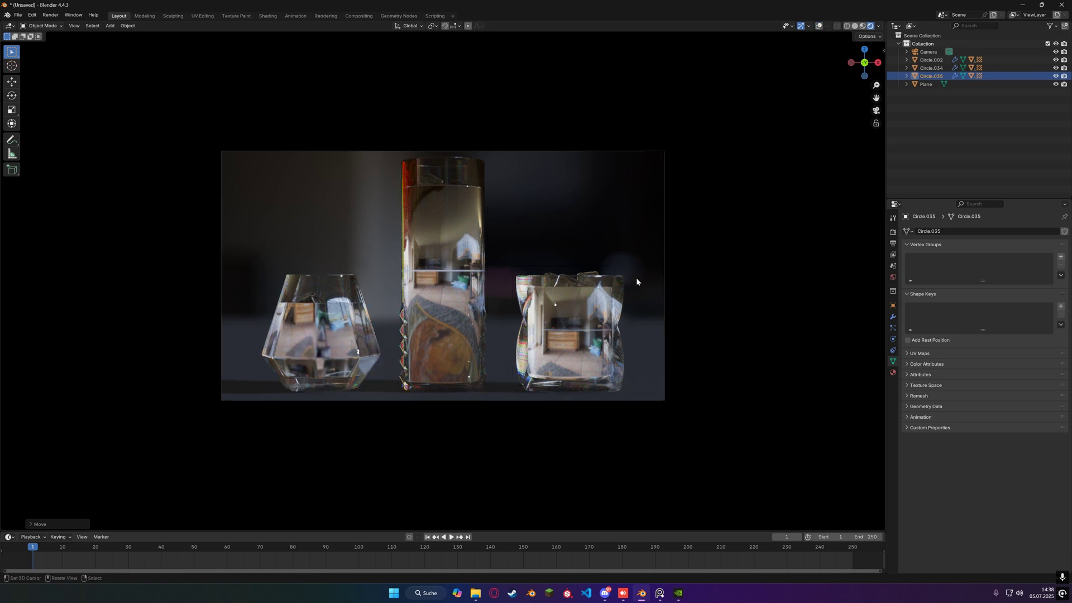
{"action": "left_click", "coordinate": [585, 329]}
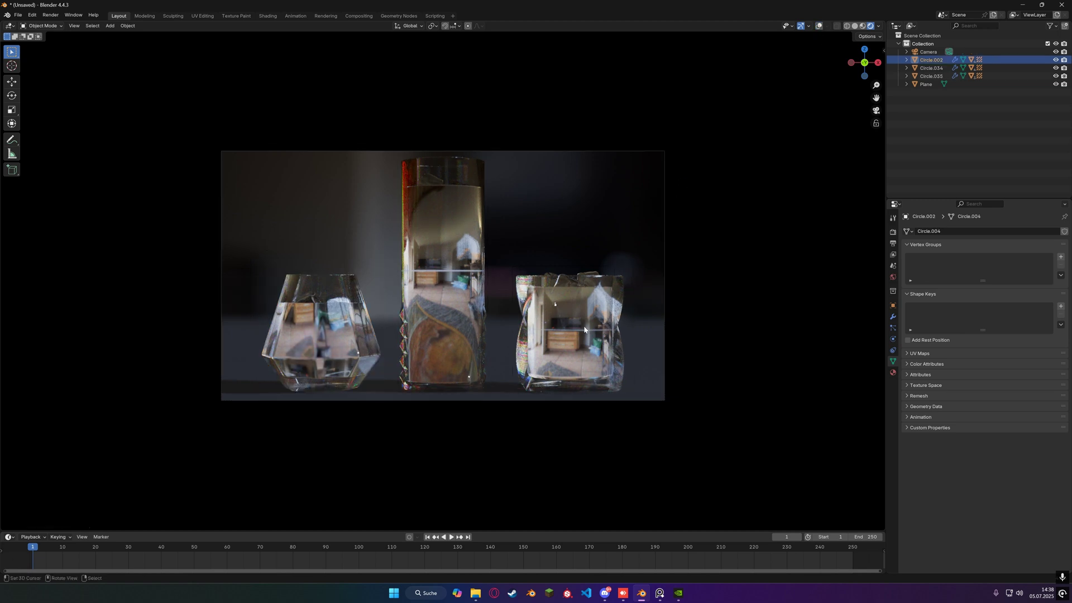
{"action": "left_click", "coordinate": [269, 16]}
{"action": "key", "text": "KP_0"}
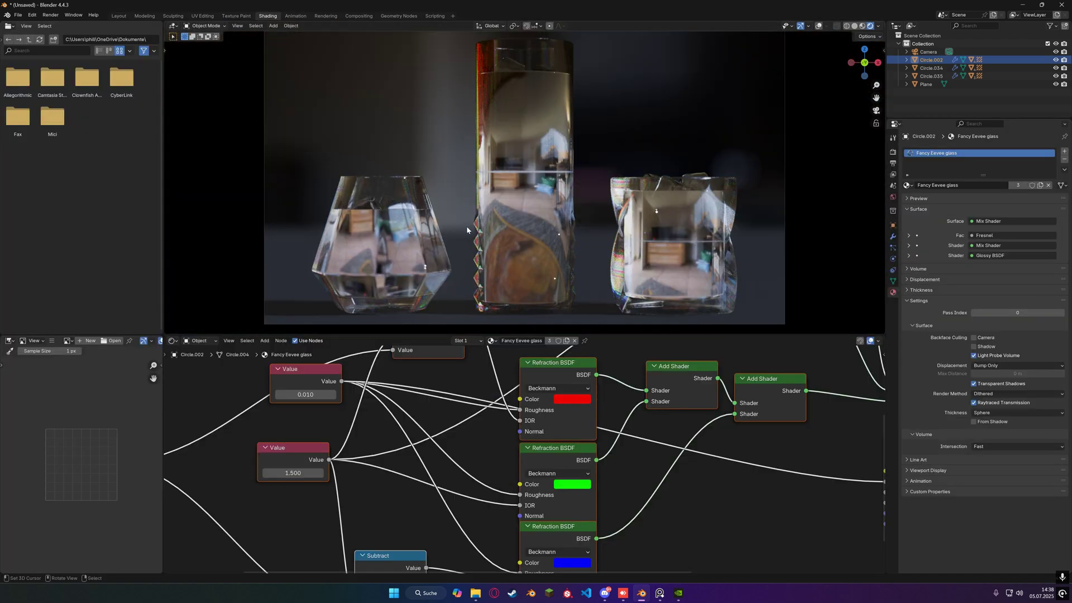
Try the glass material's dispersion Value node at 0.45 and at 0.001.
{"action": "left_click", "coordinate": [383, 197]}
{"action": "scroll", "coordinate": [269, 446], "scroll_direction": "left", "scroll_amount": 5}
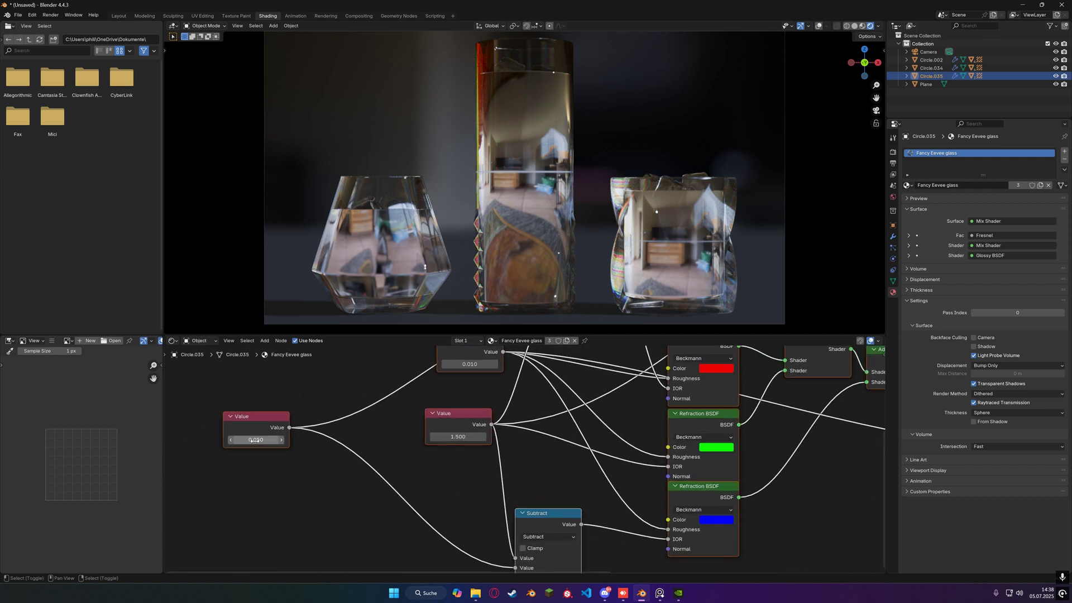
{"action": "left_click_drag", "start_coordinate": [254, 440], "coordinate": [295, 440]}
{"action": "left_click", "coordinate": [255, 440]}
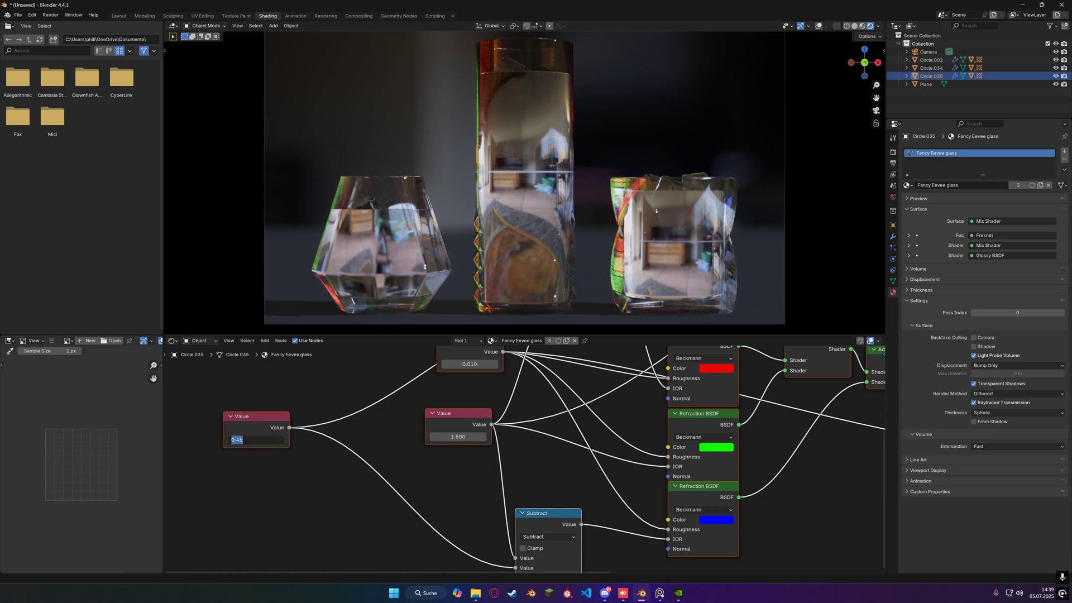
{"action": "type", "text": ".001"}
{"action": "key", "text": "Return"}
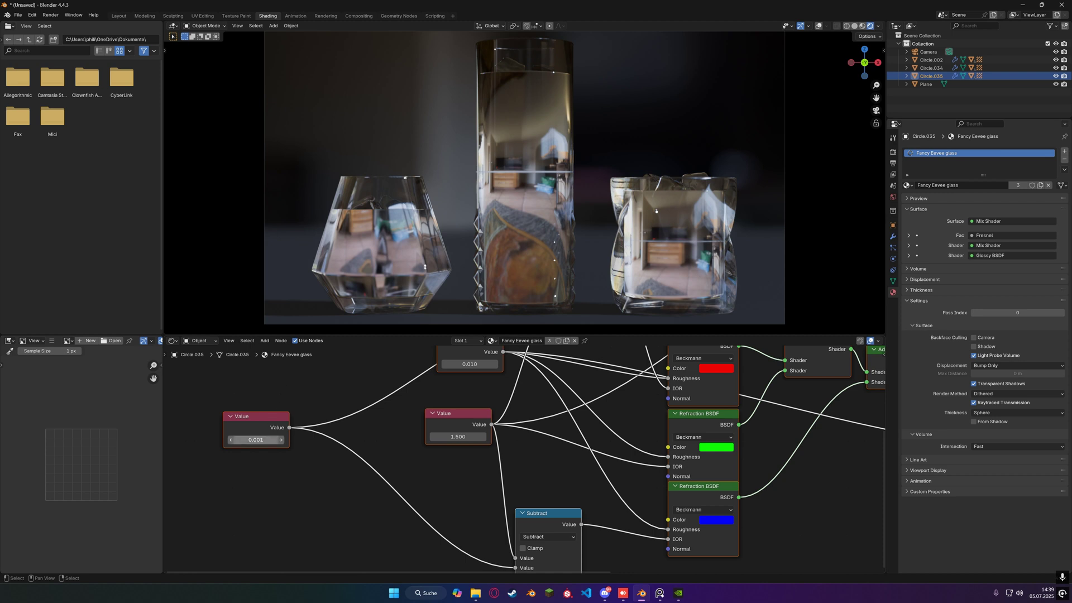
Set the dispersion Value node of the glass material to 0.05.
{"action": "left_click", "coordinate": [256, 440]}
{"action": "type", "text": ".05"}
{"action": "key", "text": "Return"}
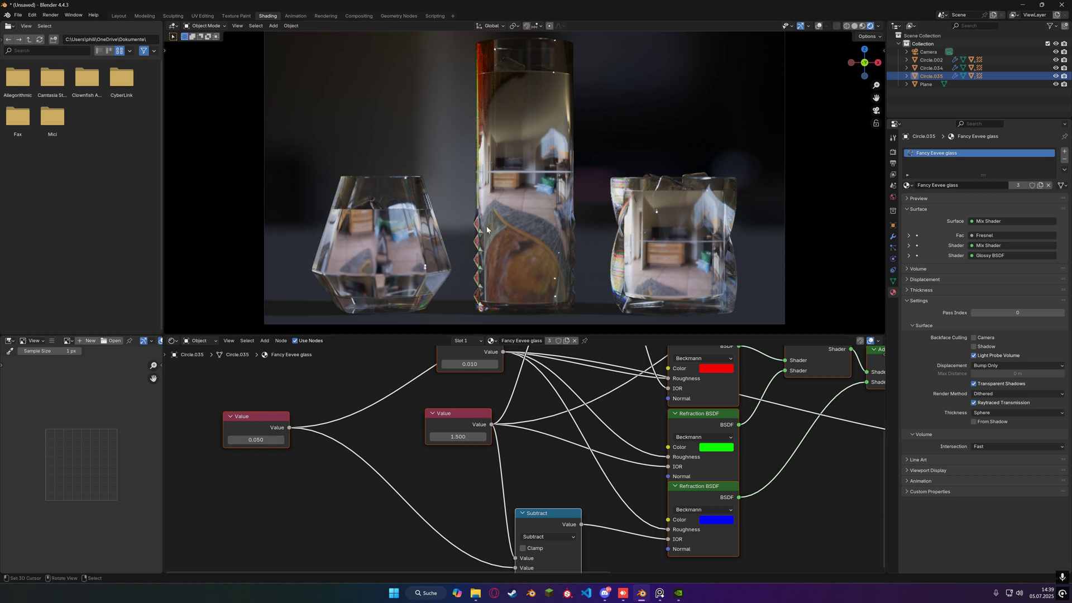
Use solid viewport shading, render the current frame with EEVEE, inspect the result enlarged, and close it.
{"action": "left_click", "coordinate": [855, 26]}
{"action": "left_click", "coordinate": [893, 154]}
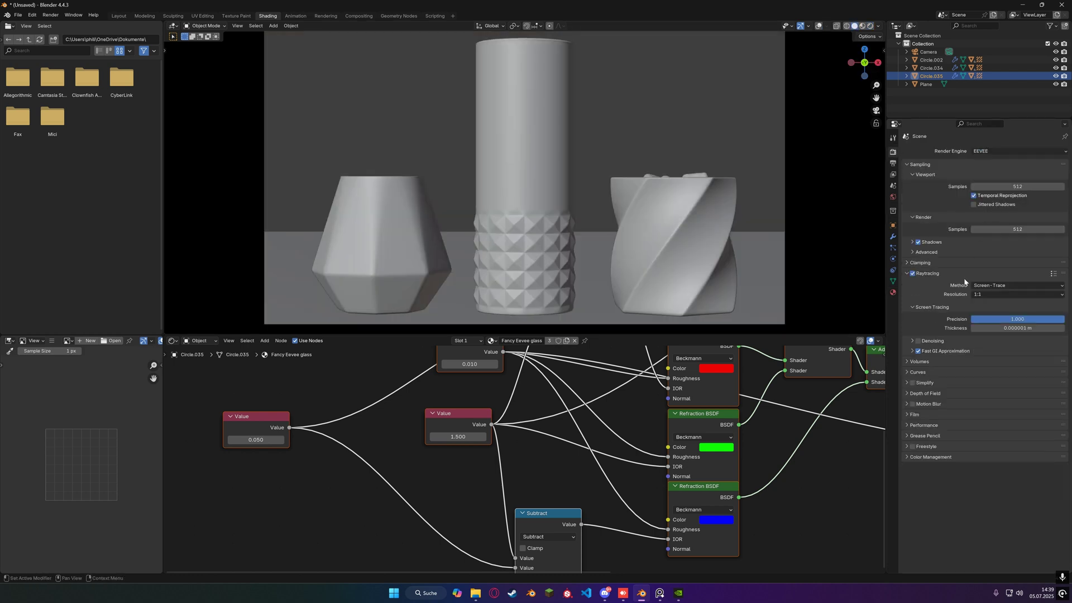
{"action": "key", "text": "F12"}
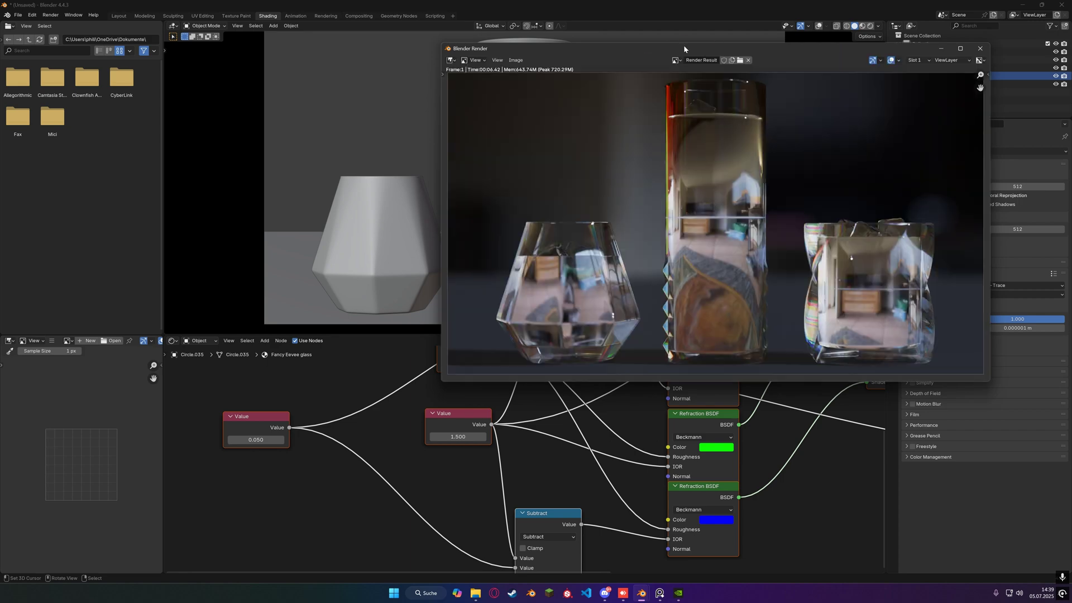
{"action": "double_click", "coordinate": [684, 45]}
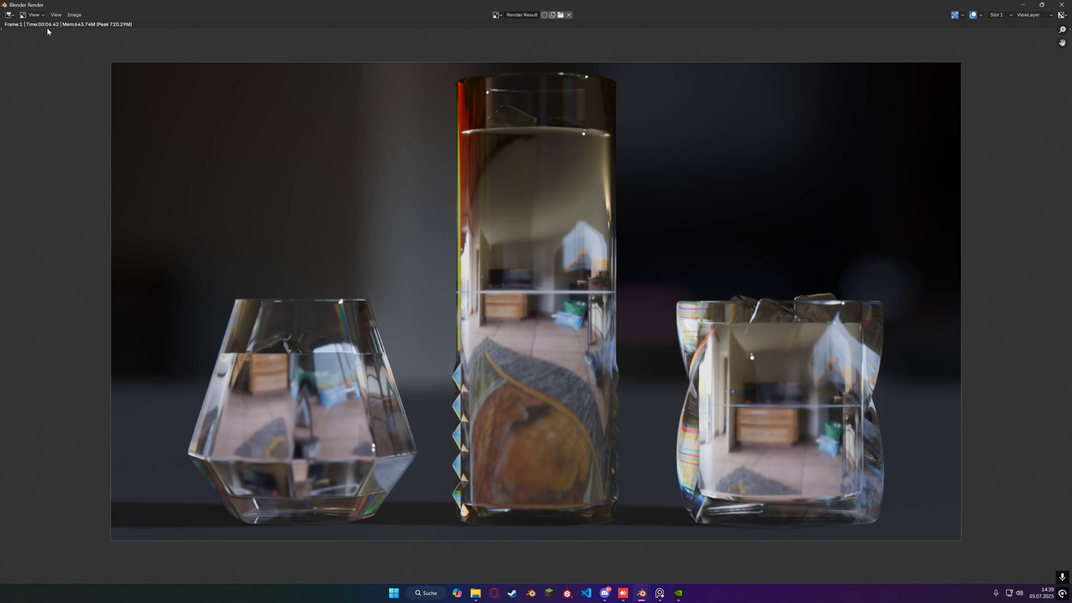
{"action": "key", "text": "Escape"}
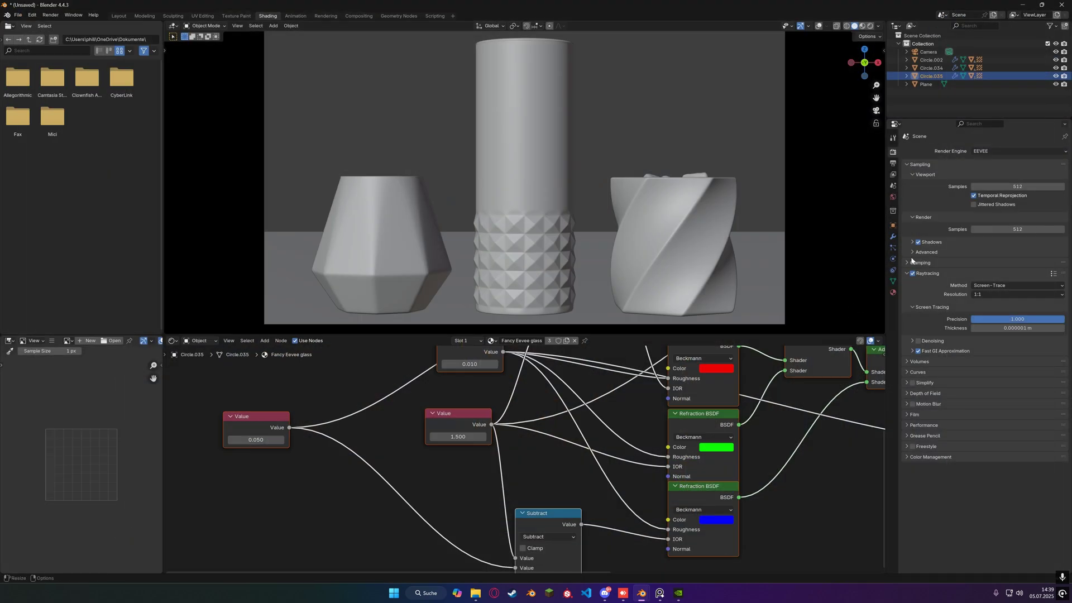
Set the output resolution scale to 200%.
{"action": "scroll", "coordinate": [1004, 223], "scroll_direction": "up", "scroll_amount": 1}
{"action": "double_click", "coordinate": [1017, 178]}
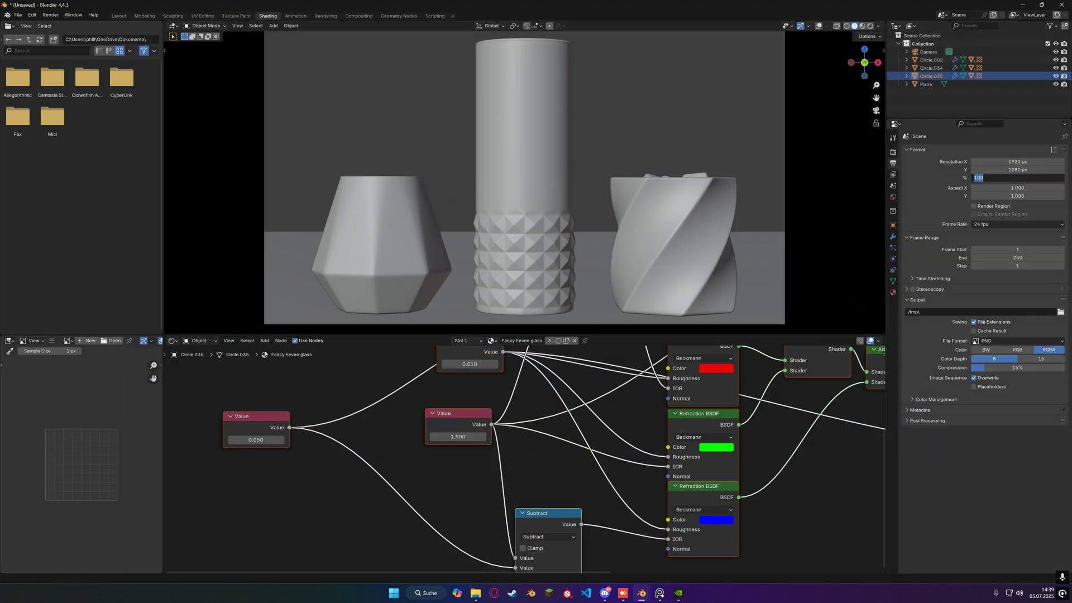
{"action": "type", "text": "200"}
{"action": "key", "text": "Return"}
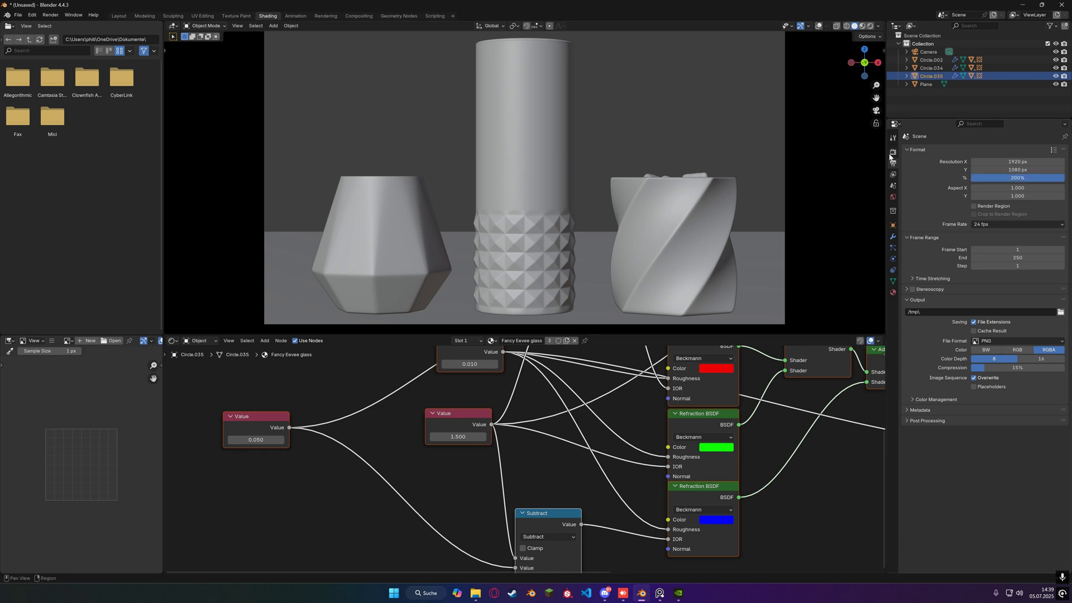
{"action": "left_click", "coordinate": [893, 174]}
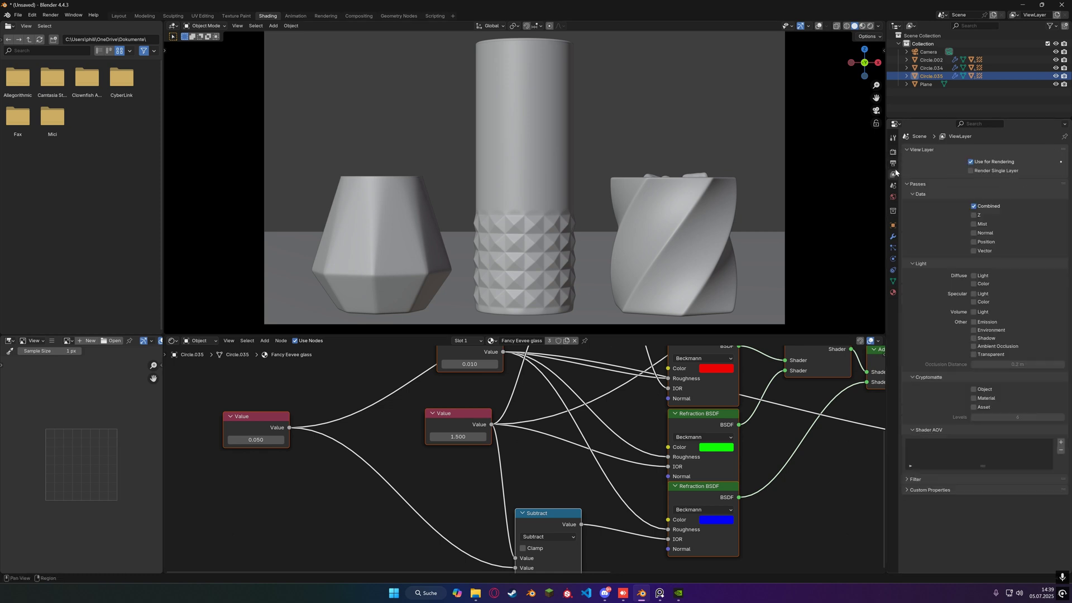
Select the camera by its frame and show its depth of field settings.
{"action": "left_click", "coordinate": [593, 260]}
{"action": "scroll", "coordinate": [593, 260], "scroll_direction": "down", "scroll_amount": 1}
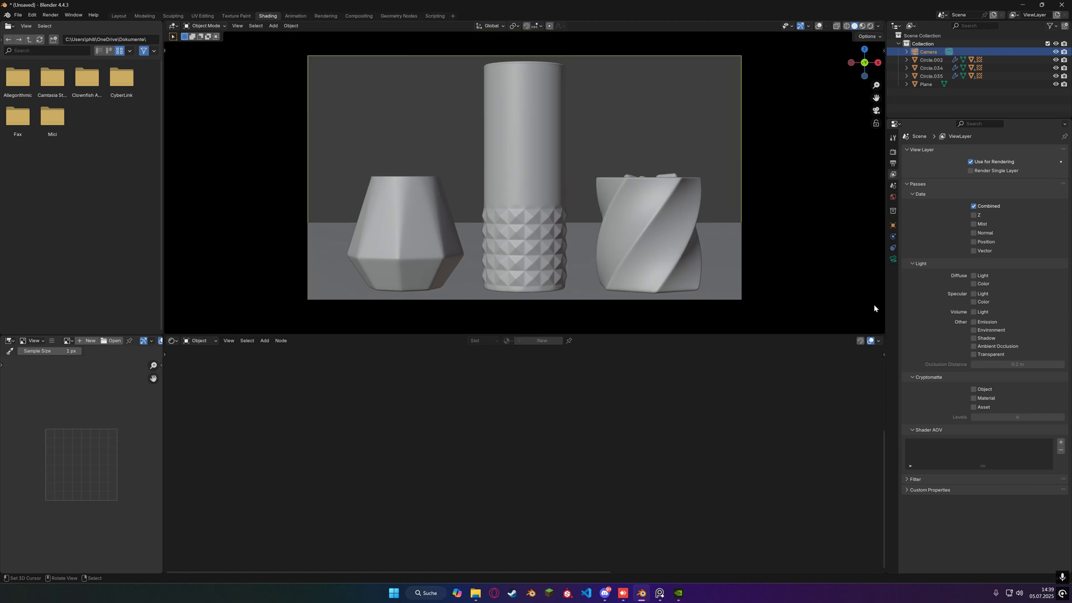
{"action": "left_click", "coordinate": [893, 259]}
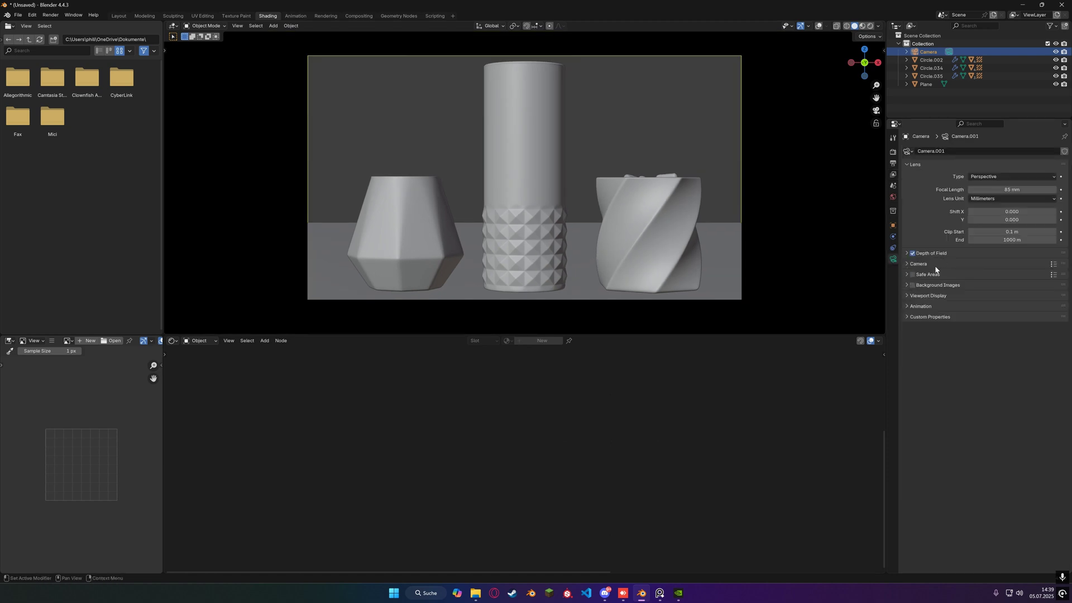
{"action": "left_click", "coordinate": [951, 252]}
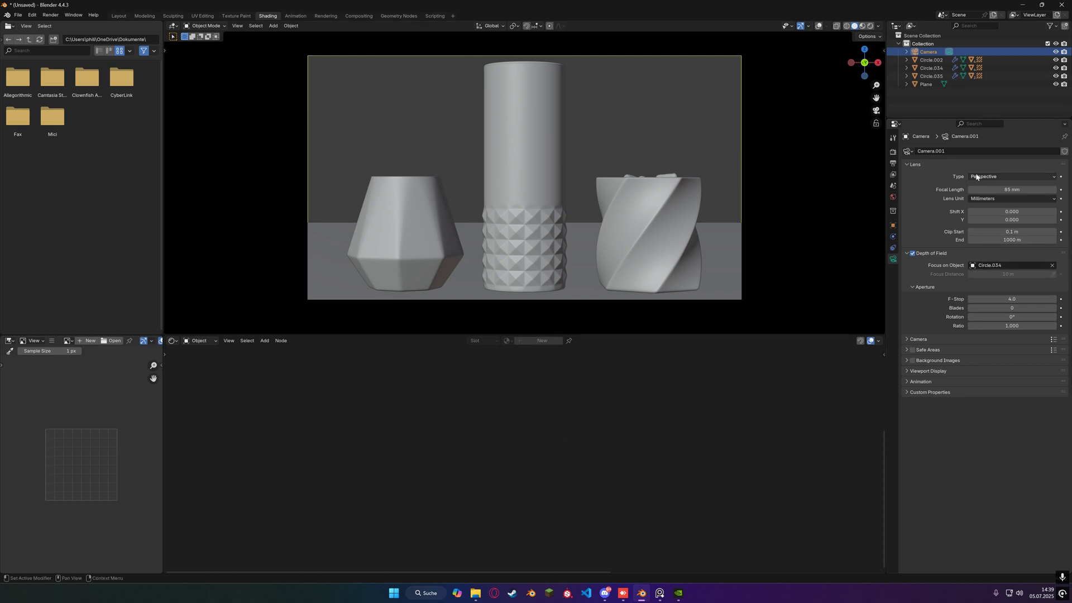
Use rendered viewport shading and compare the glasses with the camera's depth of field switched off and back on.
{"action": "left_click", "coordinate": [870, 26]}
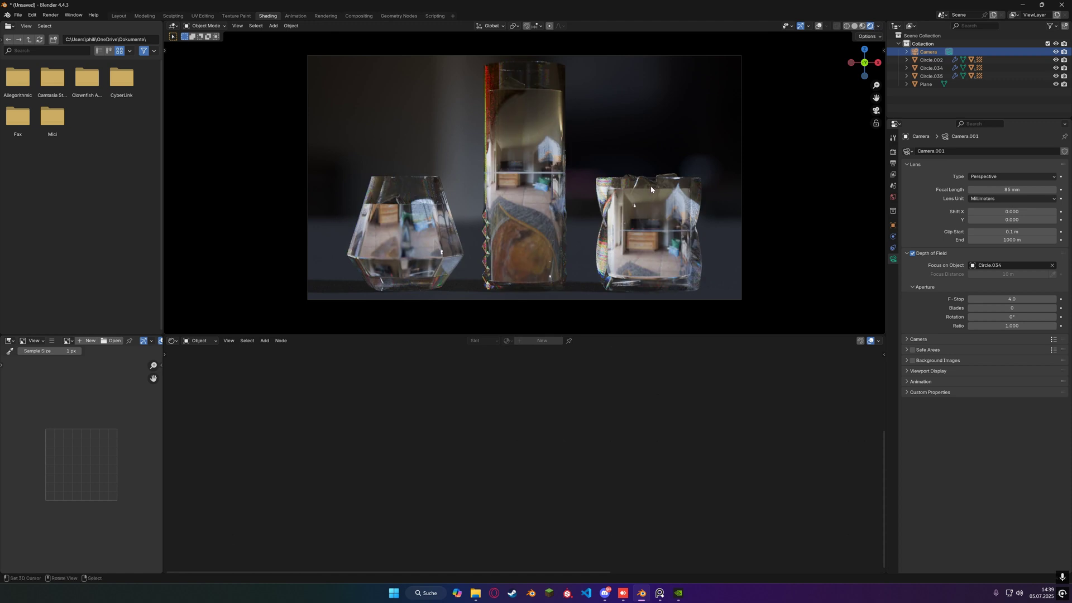
{"action": "scroll", "coordinate": [738, 216], "scroll_direction": "up", "scroll_amount": 1}
{"action": "left_click", "coordinate": [914, 254]}
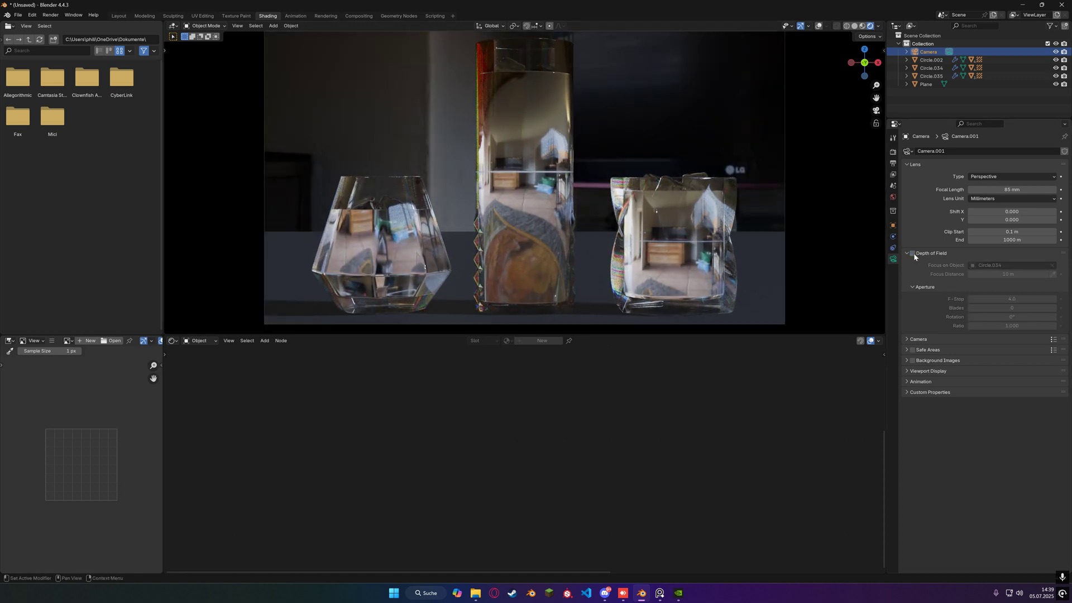
{"action": "left_click", "coordinate": [913, 254]}
Set both the EEVEE render samples and the viewport samples to 1024.
{"action": "left_click", "coordinate": [893, 152]}
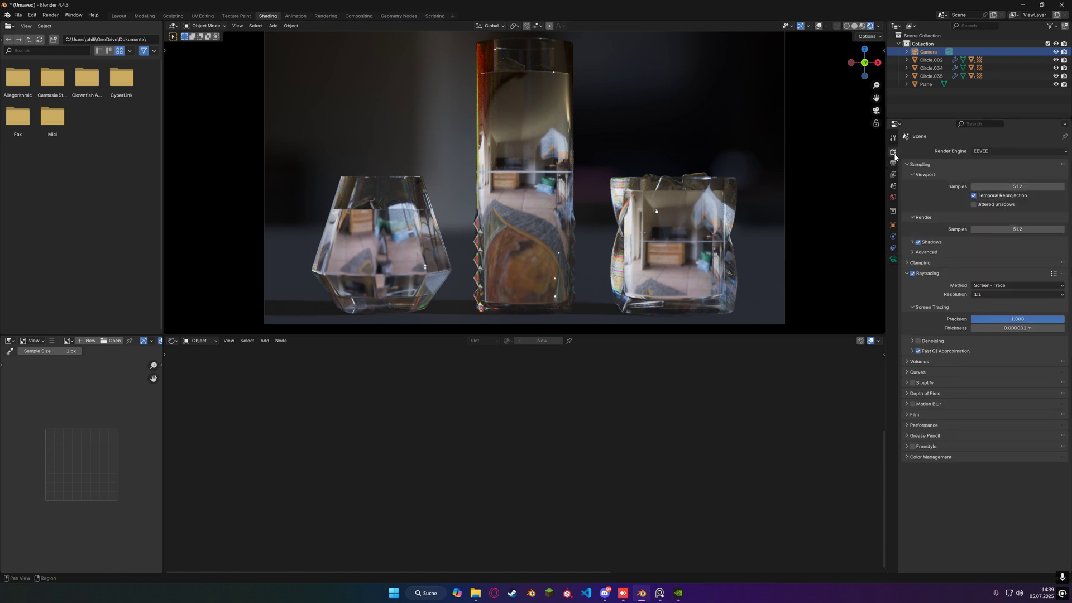
{"action": "left_click", "coordinate": [1015, 228]}
{"action": "type", "text": "1024"}
{"action": "key", "text": "Return"}
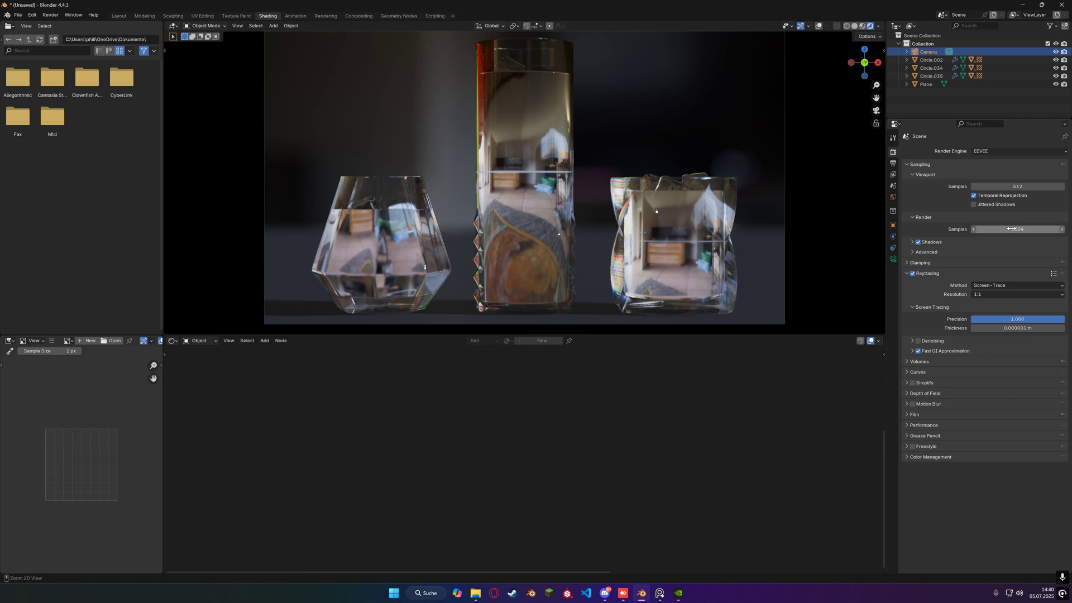
{"action": "key", "text": "ctrl+c"}
{"action": "key", "text": "ctrl+v"}
Return the viewport to solid shading, render the current frame at the higher quality, and inspect the tall middle glass enlarged.
{"action": "left_click", "coordinate": [854, 26]}
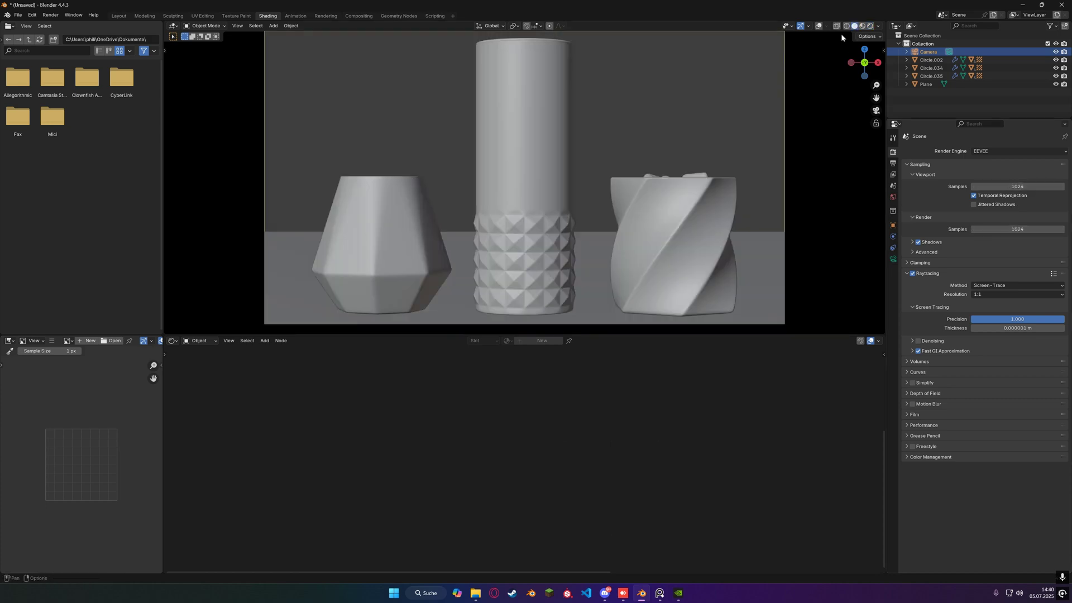
{"action": "key", "text": "F12"}
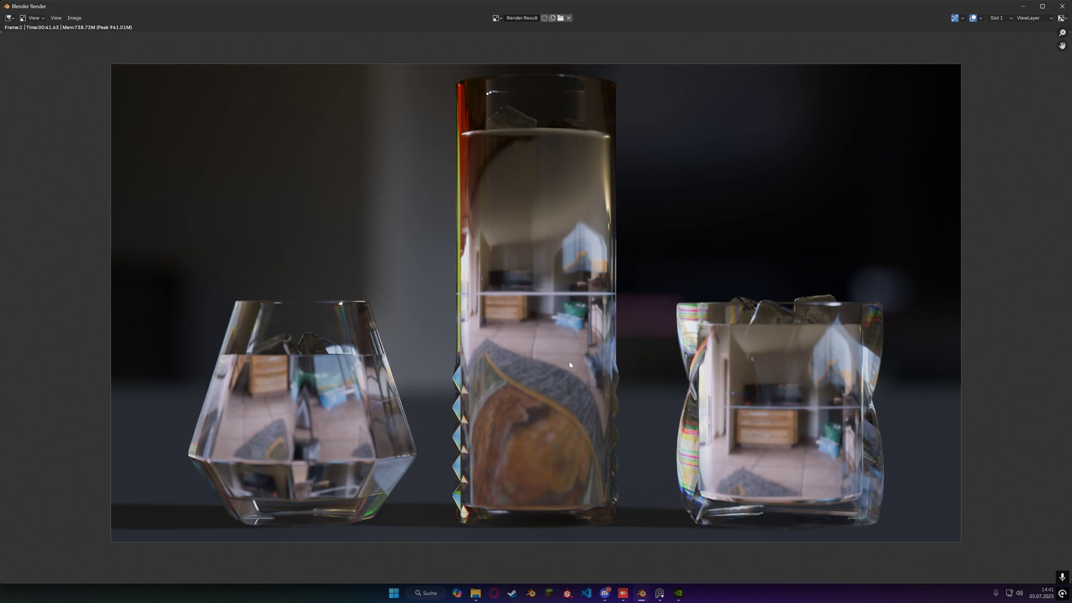
{"action": "scroll", "coordinate": [617, 382], "scroll_direction": "up", "scroll_amount": 4}
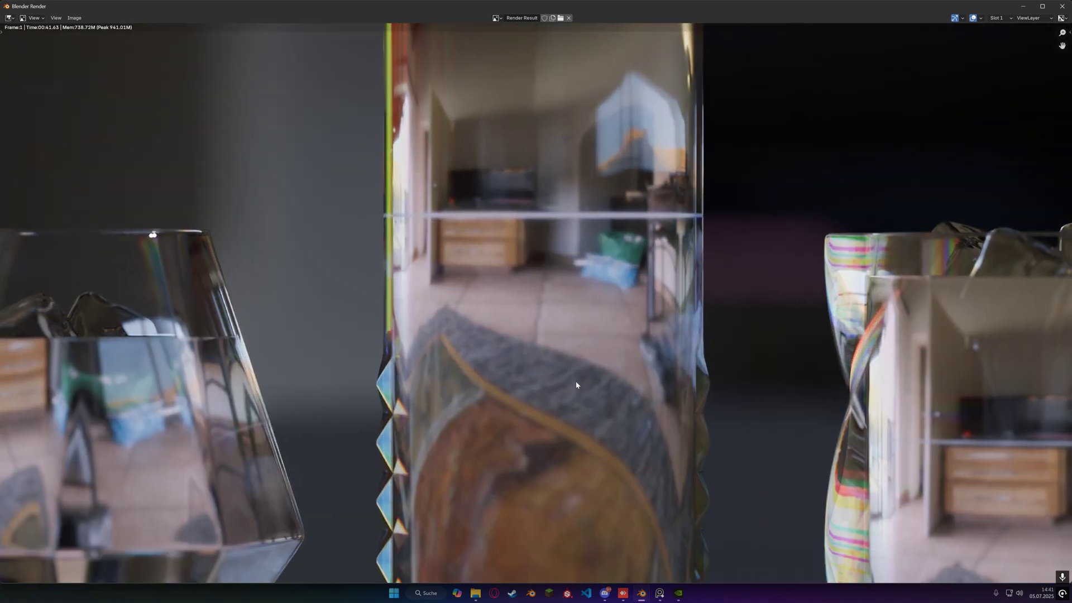
{"action": "scroll", "coordinate": [576, 384], "scroll_direction": "down", "scroll_amount": 3}
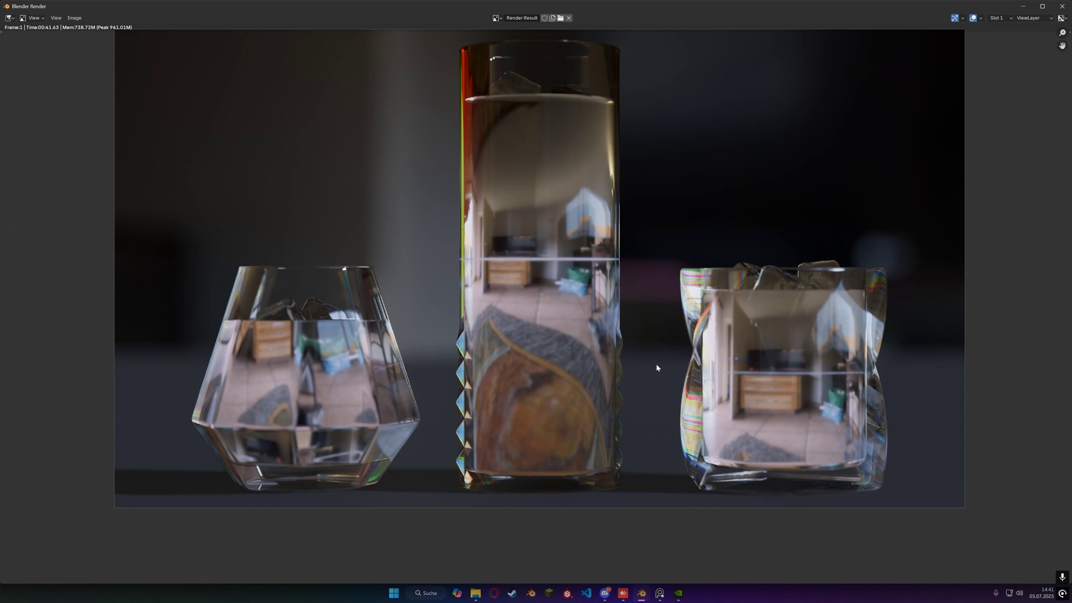